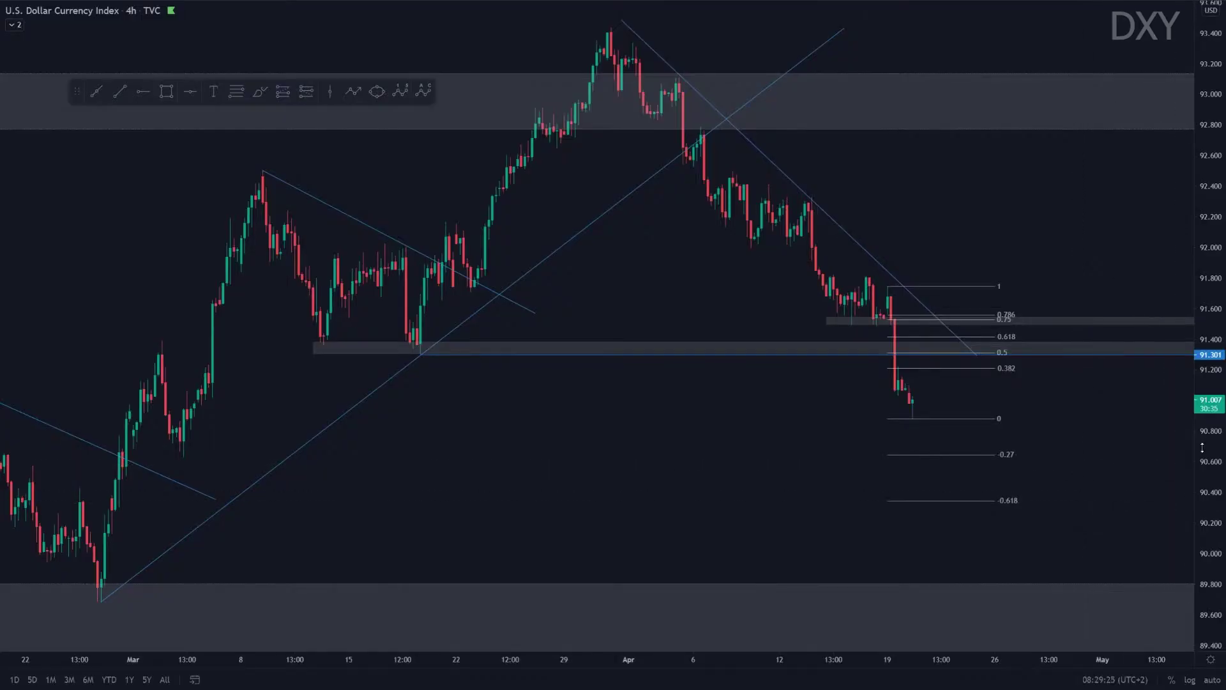
- Circle the mid-March low at the 91.30 support zone with the Brush
{"action": "scroll", "coordinate": [990, 472], "scroll_direction": "down", "scroll_amount": 4}
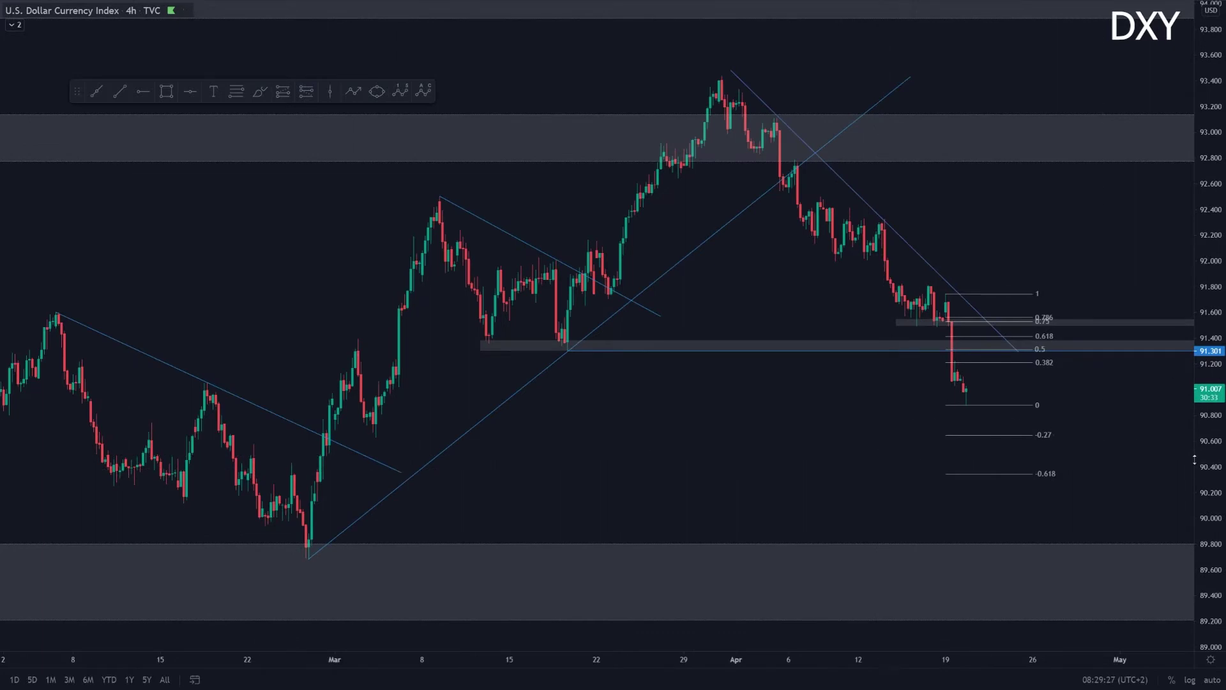
{"action": "left_click_drag", "start_coordinate": [1204, 480], "coordinate": [138, 215]}
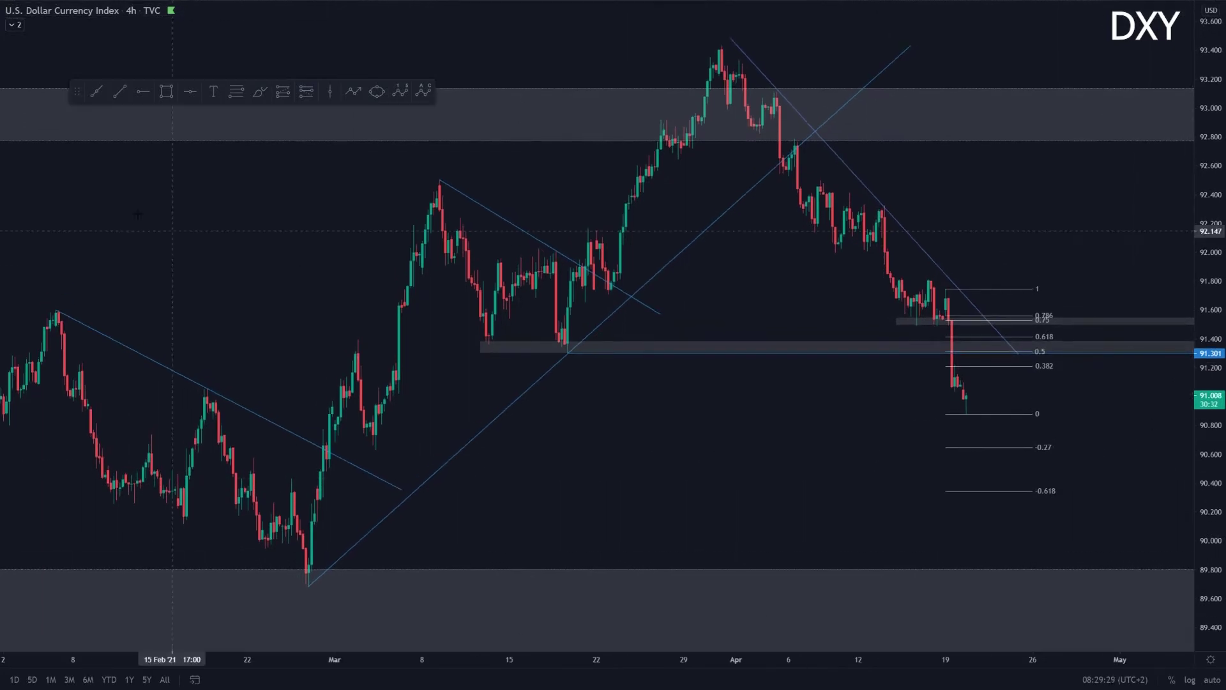
{"action": "left_click", "coordinate": [262, 95]}
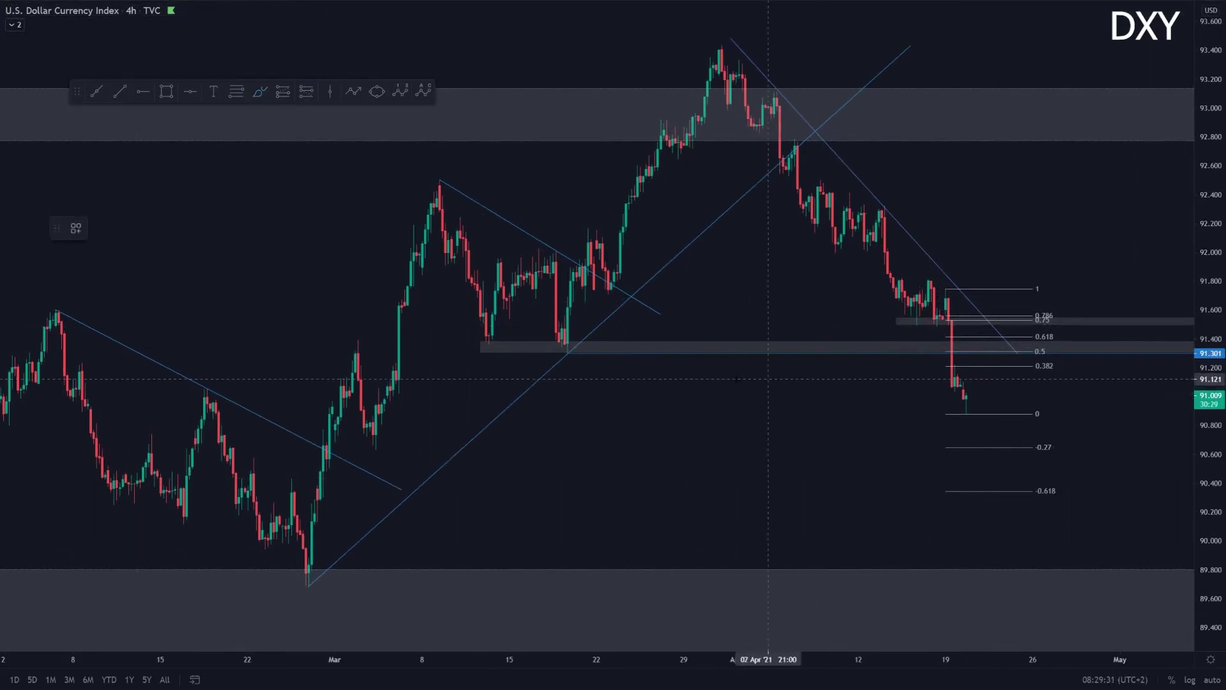
{"action": "left_click_drag", "start_coordinate": [562, 334], "coordinate": [592, 338]}
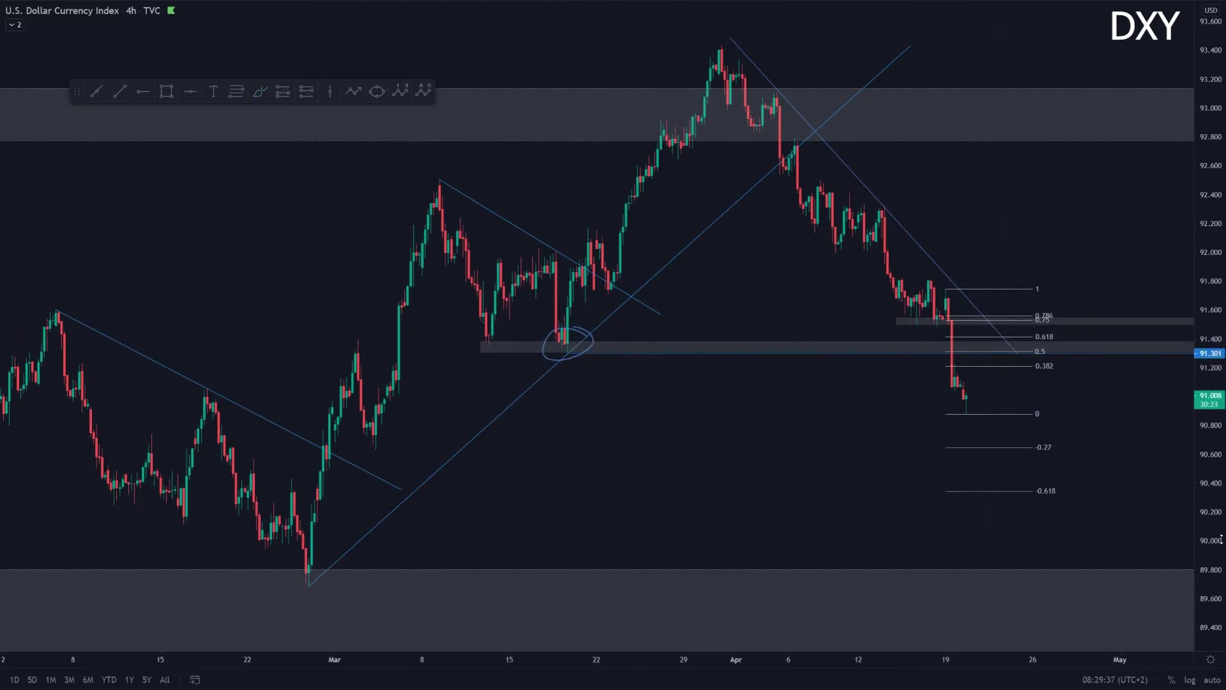
- Circle the mid-April consolidation just above the 91.50 zone with the Brush, and undo the circle
{"action": "left_click_drag", "start_coordinate": [1213, 537], "coordinate": [1207, 450]}
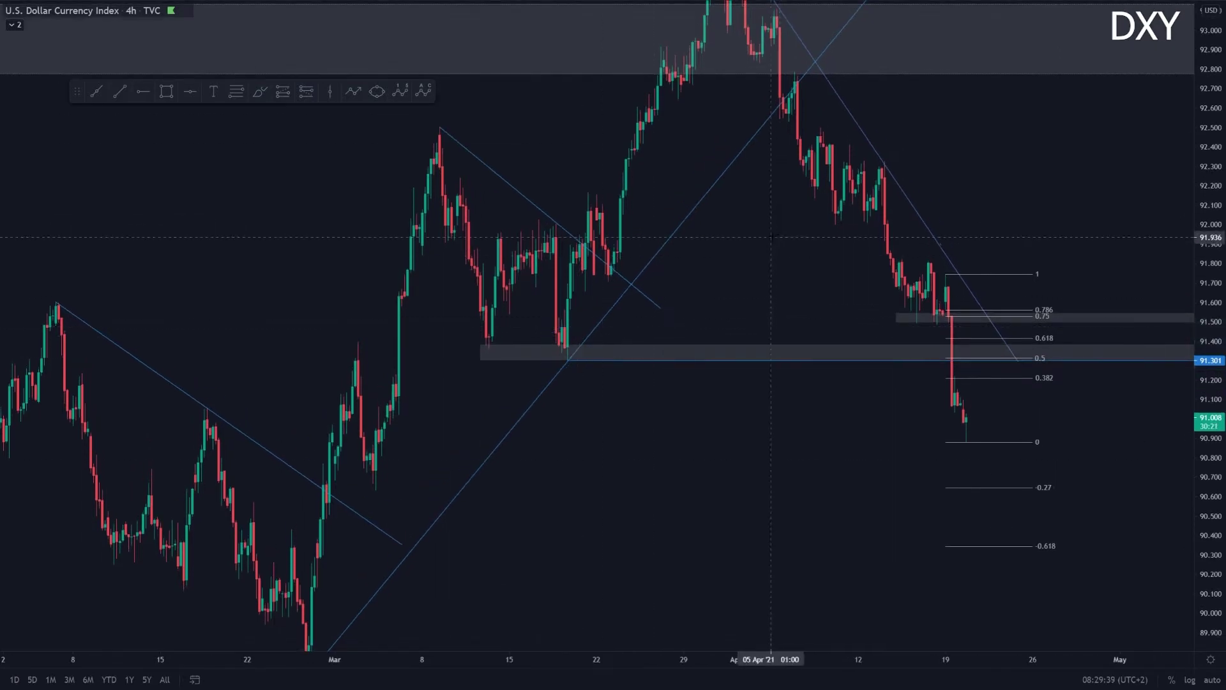
{"action": "scroll", "coordinate": [773, 345], "scroll_direction": "up", "scroll_amount": 1}
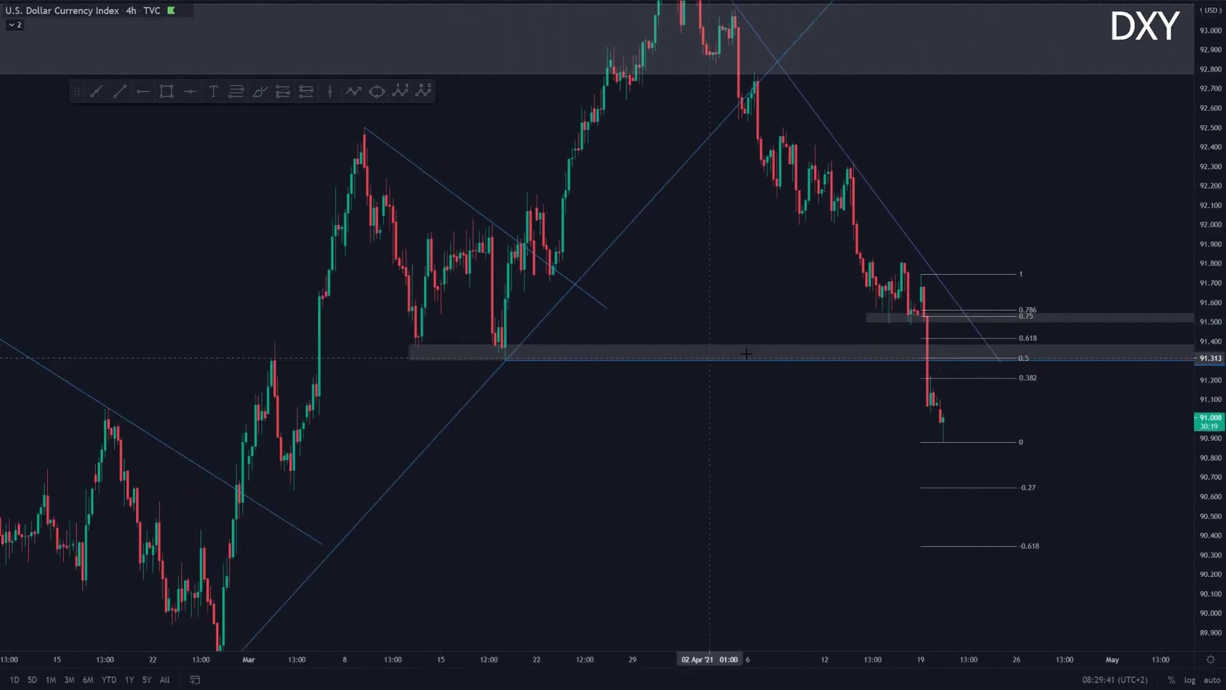
{"action": "scroll", "coordinate": [1086, 460], "scroll_direction": "up", "scroll_amount": 2}
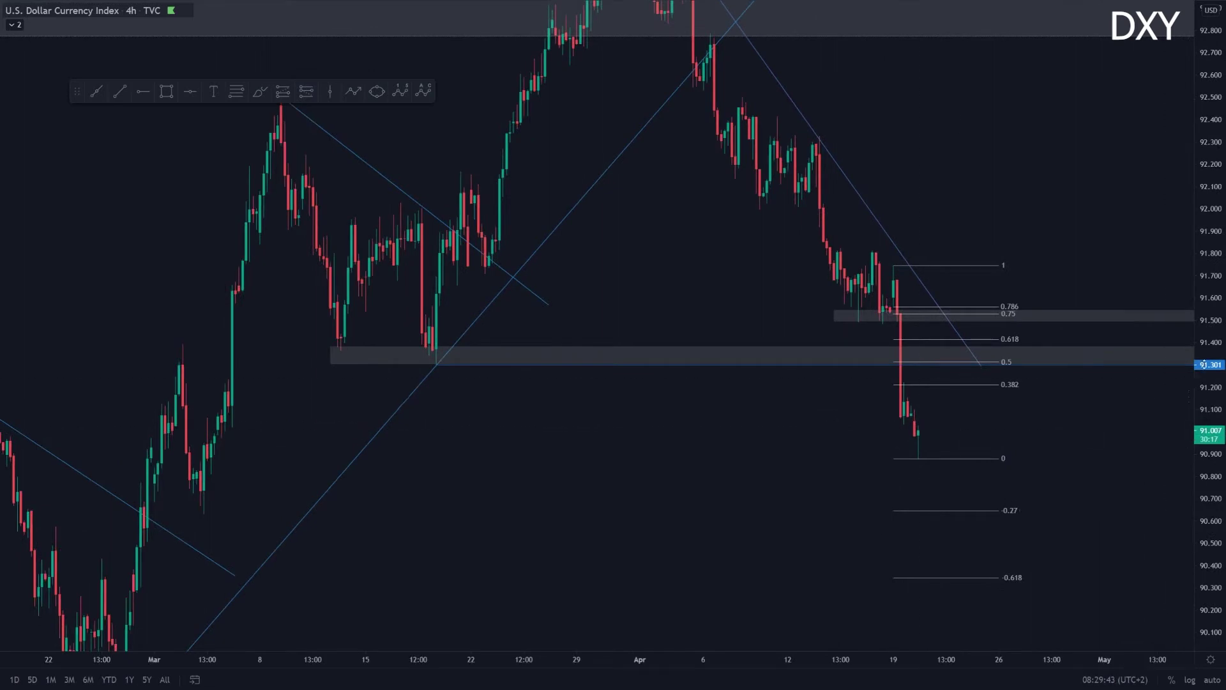
{"action": "left_click_drag", "start_coordinate": [1209, 377], "coordinate": [1208, 429]}
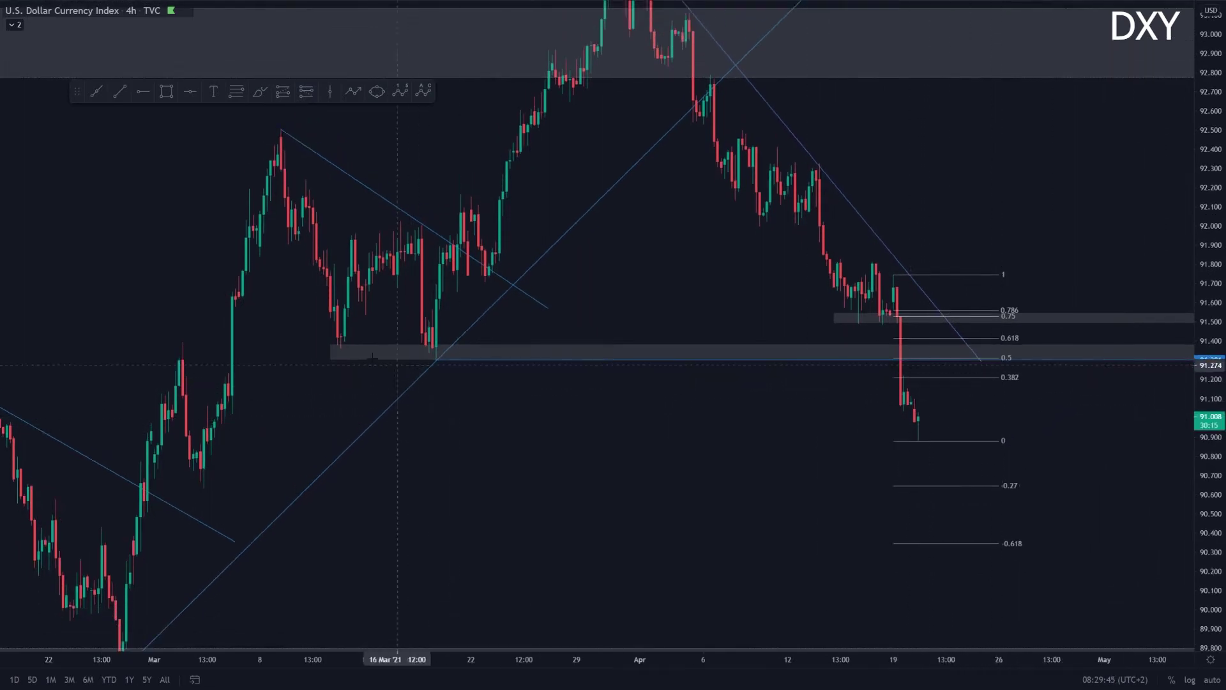
{"action": "left_click", "coordinate": [259, 95]}
{"action": "scroll", "coordinate": [812, 307], "scroll_direction": "down", "scroll_amount": 1}
{"action": "mouse_move", "coordinate": [902, 275]}
{"action": "left_mouse_down"}
{"action": "mouse_move", "coordinate": [908, 315]}
{"action": "mouse_move", "coordinate": [880, 272]}
{"action": "left_mouse_up"}
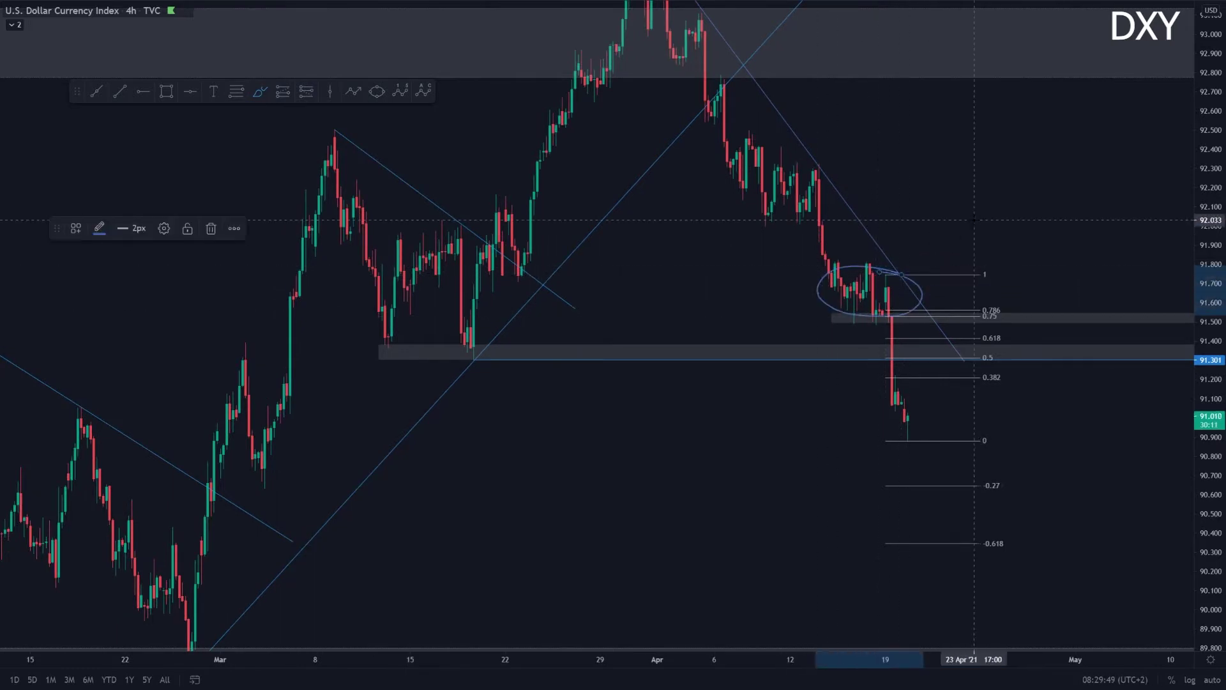
{"action": "left_click", "coordinate": [974, 220]}
{"action": "key", "text": "ctrl+z"}
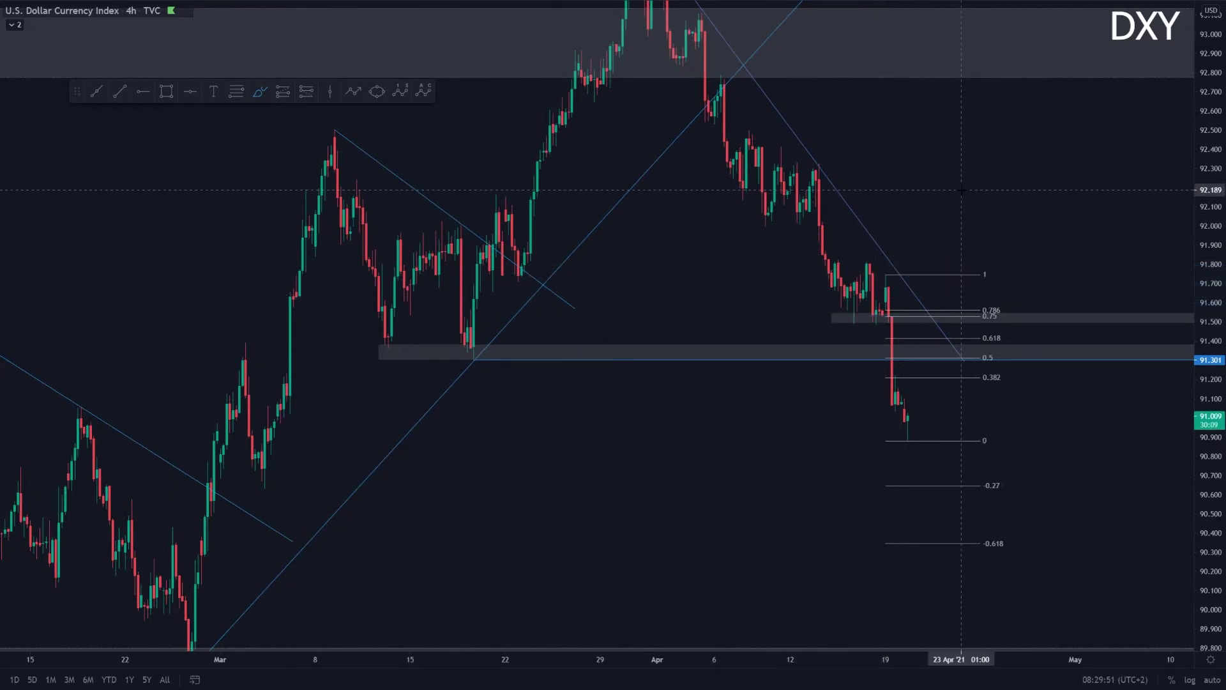
- Switch the Dollar Index chart to the 1-hour timeframe and fit the March–April price action in view
{"action": "type", "text": "1h"}
{"action": "key", "text": "Return"}
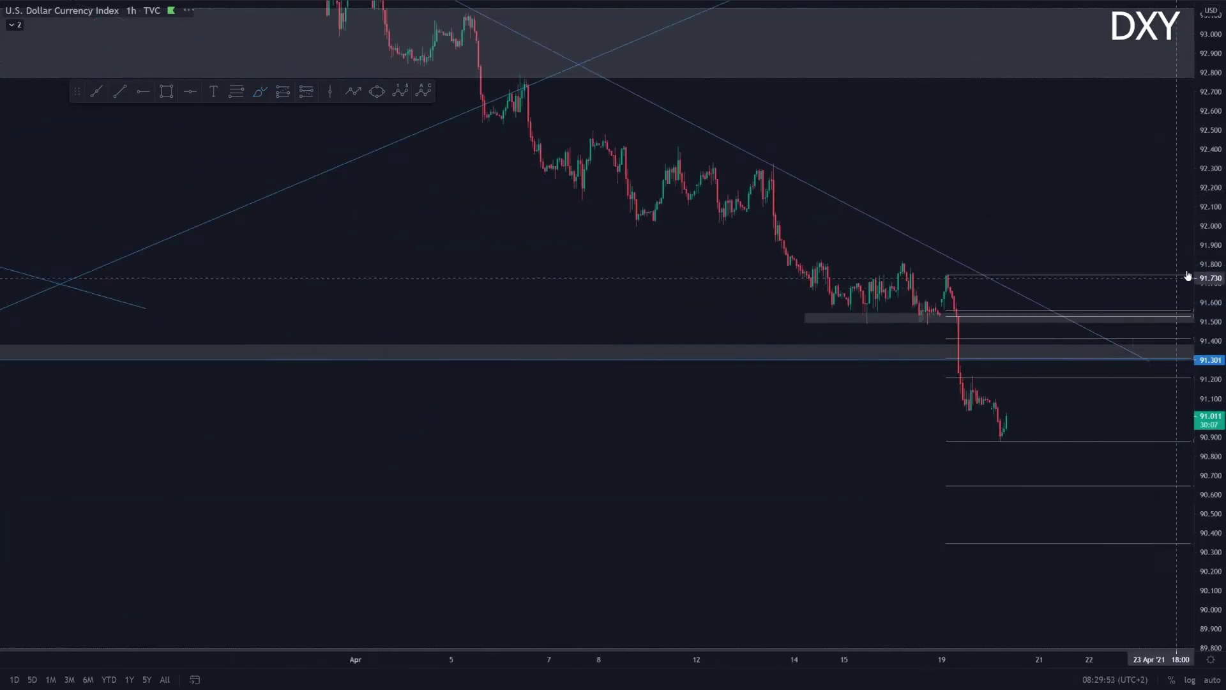
{"action": "left_click_drag", "start_coordinate": [1199, 277], "coordinate": [1197, 436]}
{"action": "scroll", "coordinate": [1071, 430], "scroll_direction": "down", "scroll_amount": 1}
{"action": "left_click_drag", "start_coordinate": [1017, 242], "coordinate": [988, 304]}
{"action": "scroll", "coordinate": [812, 300], "scroll_direction": "down", "scroll_amount": 3}
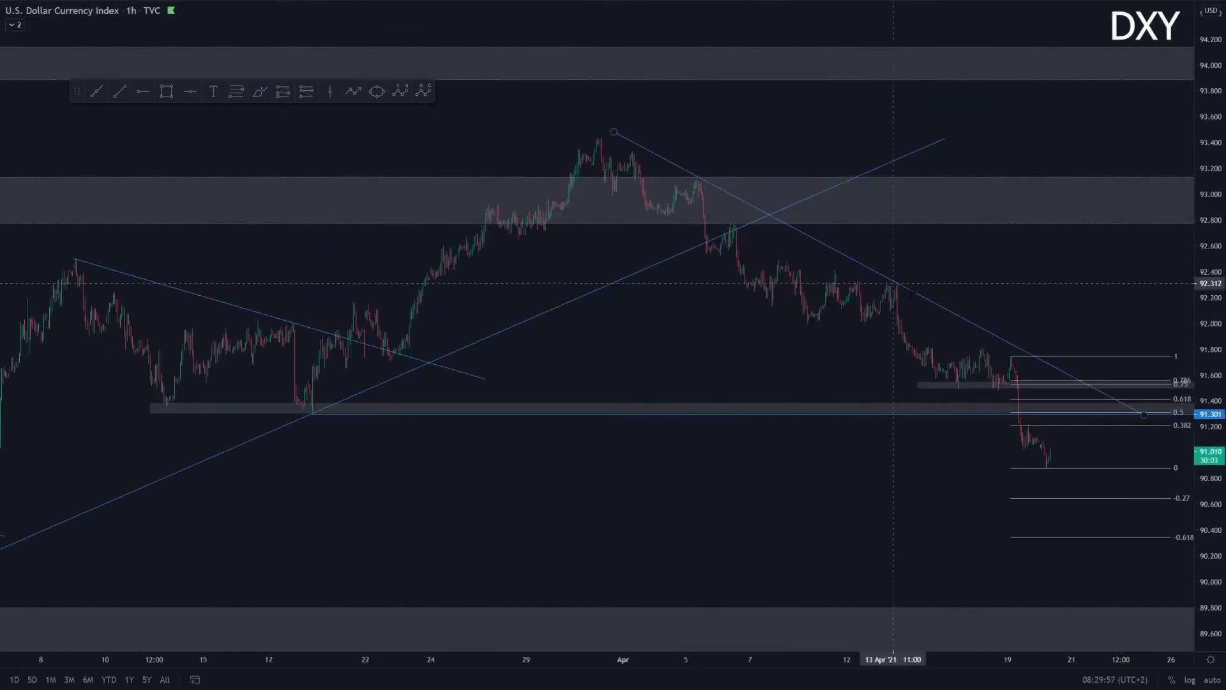
{"action": "left_click_drag", "start_coordinate": [1206, 409], "coordinate": [1206, 284]}
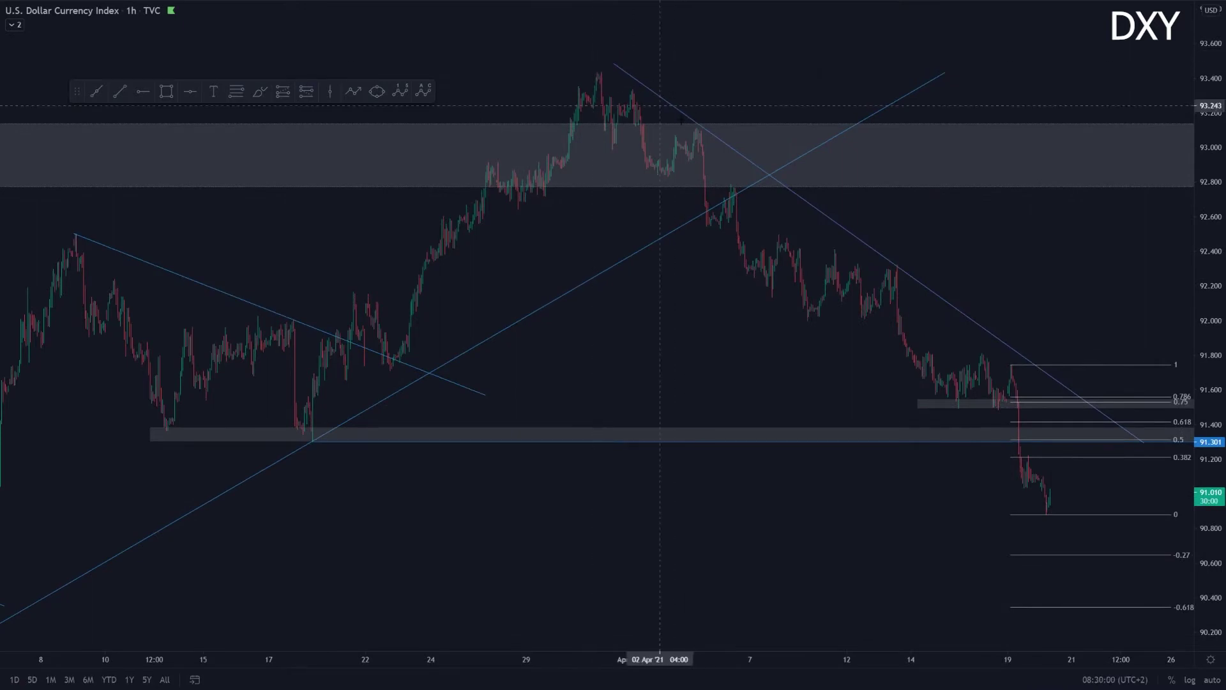
- Brush a projected path from the latest candle up to the 0.5 Fibonacci level near 91.30 and back down to about 91.10
{"action": "scroll", "coordinate": [1088, 403], "scroll_direction": "up", "scroll_amount": 5}
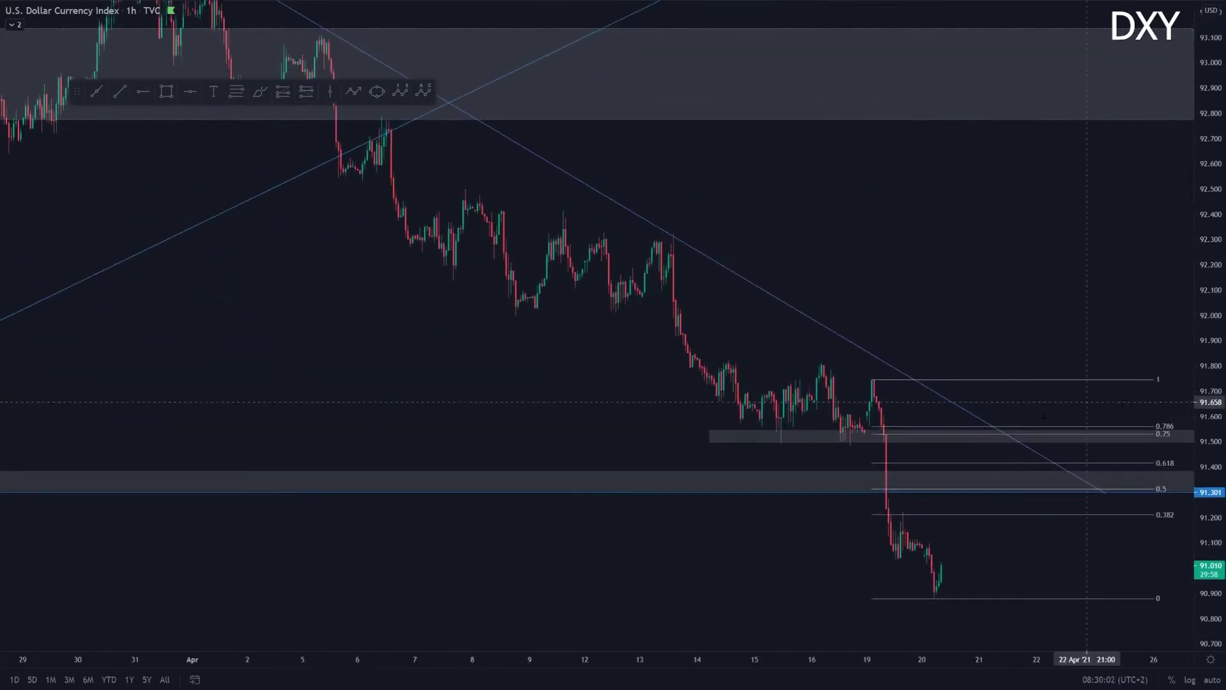
{"action": "left_click_drag", "start_coordinate": [724, 528], "coordinate": [712, 369]}
{"action": "scroll", "coordinate": [964, 315], "scroll_direction": "down", "scroll_amount": 4}
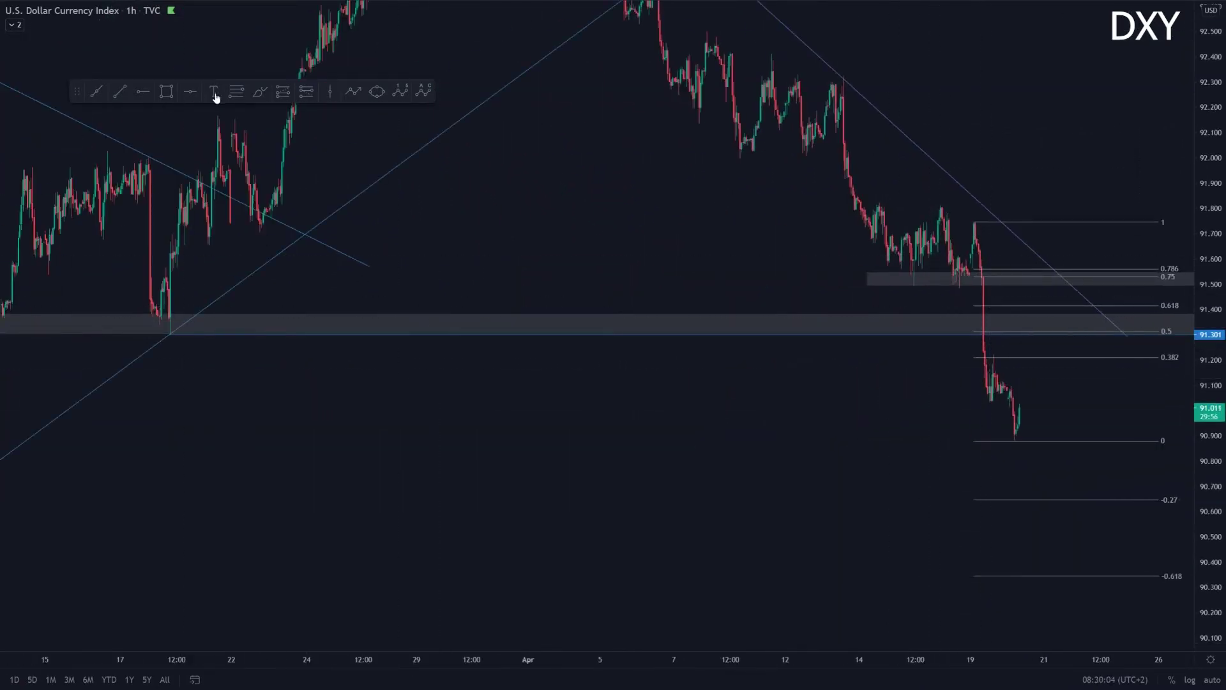
{"action": "left_click", "coordinate": [261, 91]}
{"action": "scroll", "coordinate": [1013, 362], "scroll_direction": "up", "scroll_amount": 2}
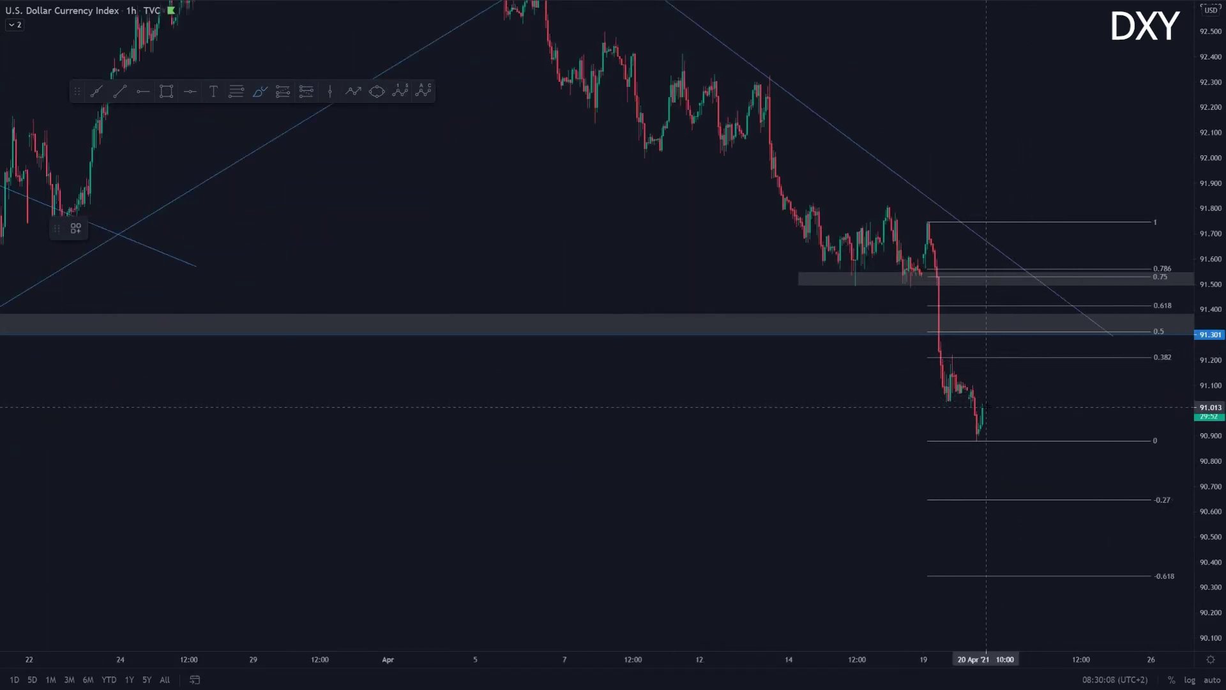
{"action": "left_click_drag", "start_coordinate": [987, 406], "coordinate": [1025, 330]}
- Brush an alternative path from the first peak up to about 91.50 at the descending trendline, and down to about 90.55 below the -0.27 level
{"action": "scroll", "coordinate": [536, 332], "scroll_direction": "down", "scroll_amount": 3}
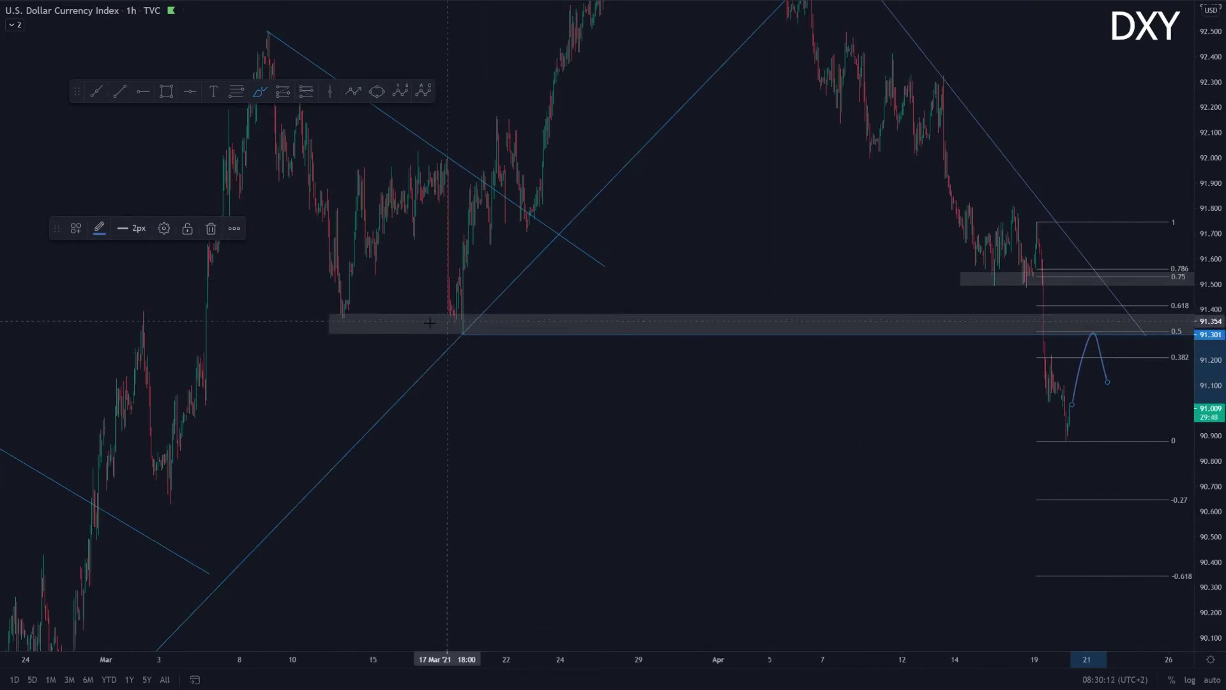
{"action": "scroll", "coordinate": [384, 322], "scroll_direction": "up", "scroll_amount": 1}
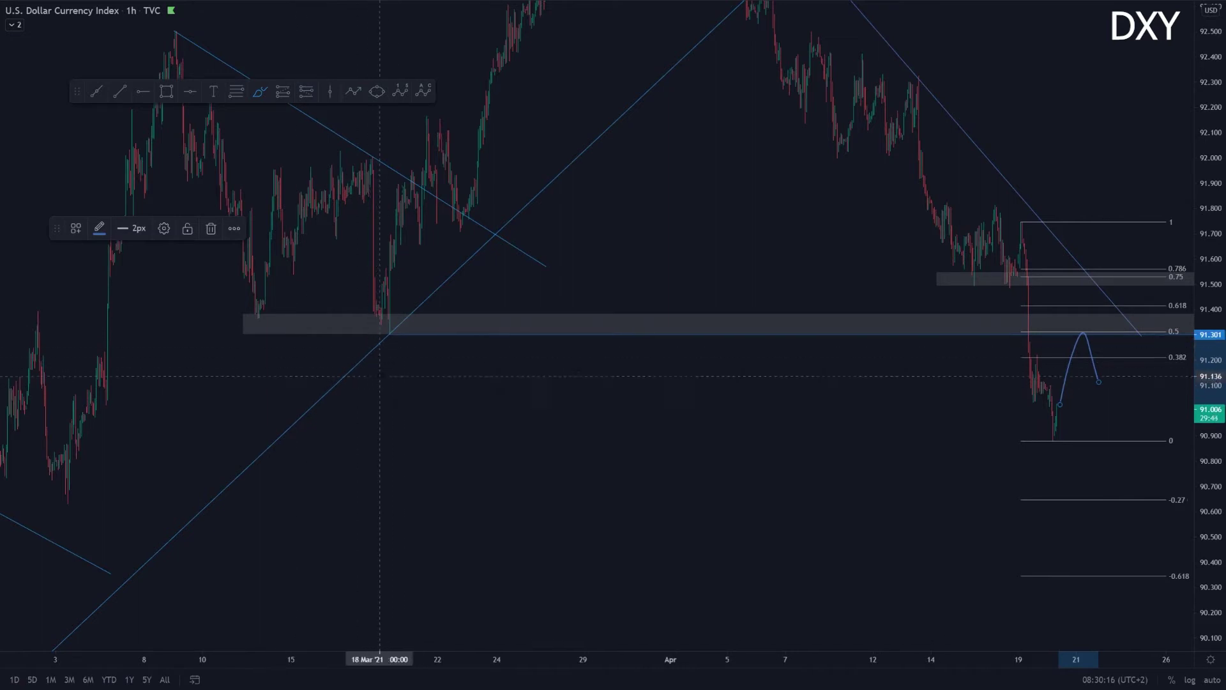
{"action": "scroll", "coordinate": [664, 332], "scroll_direction": "up", "scroll_amount": 2}
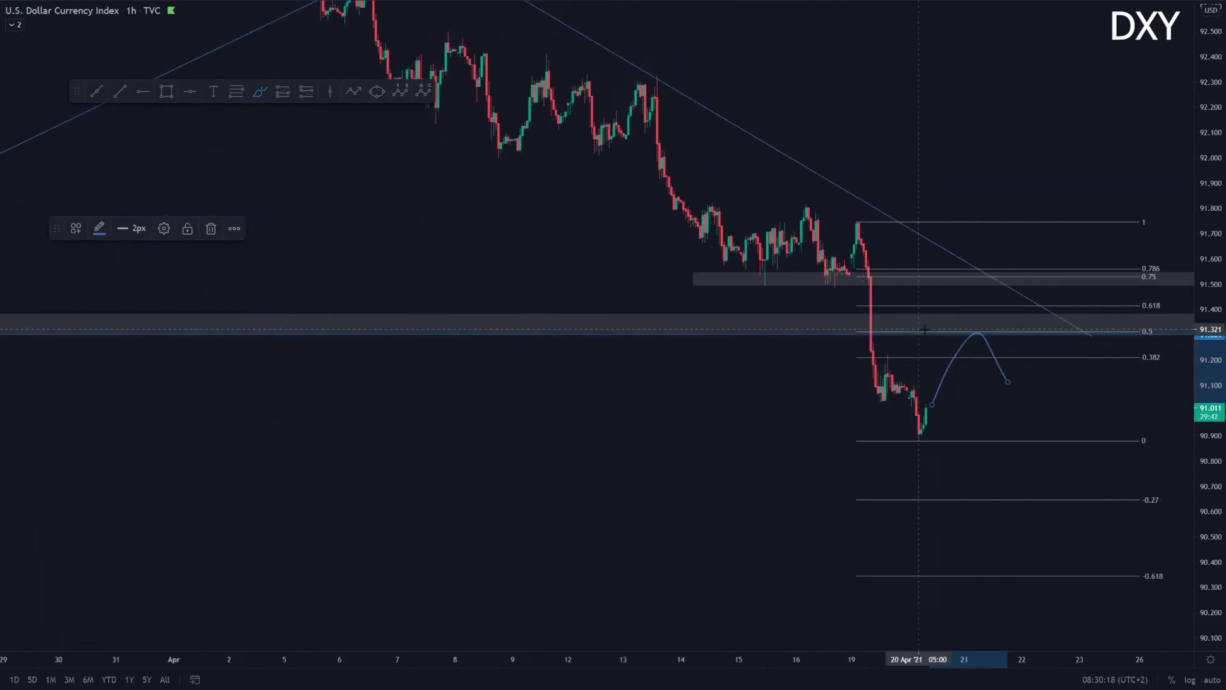
{"action": "left_click_drag", "start_coordinate": [974, 333], "coordinate": [1019, 285]}
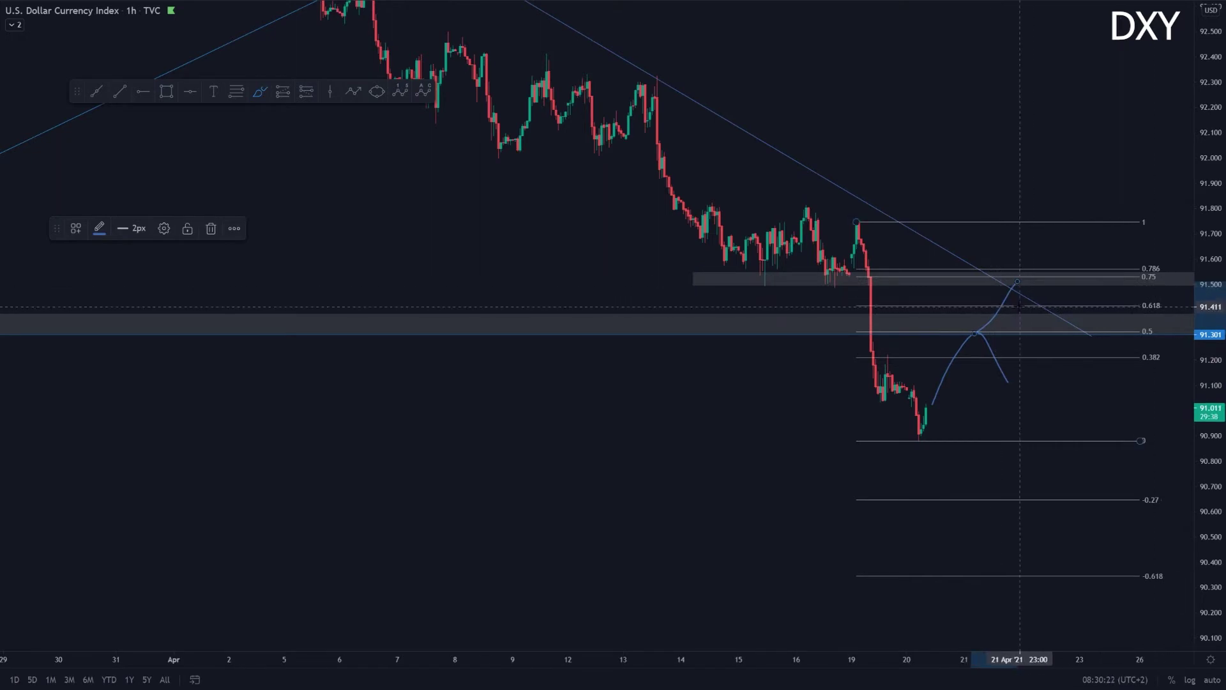
{"action": "left_click_drag", "start_coordinate": [1016, 287], "coordinate": [1097, 526]}
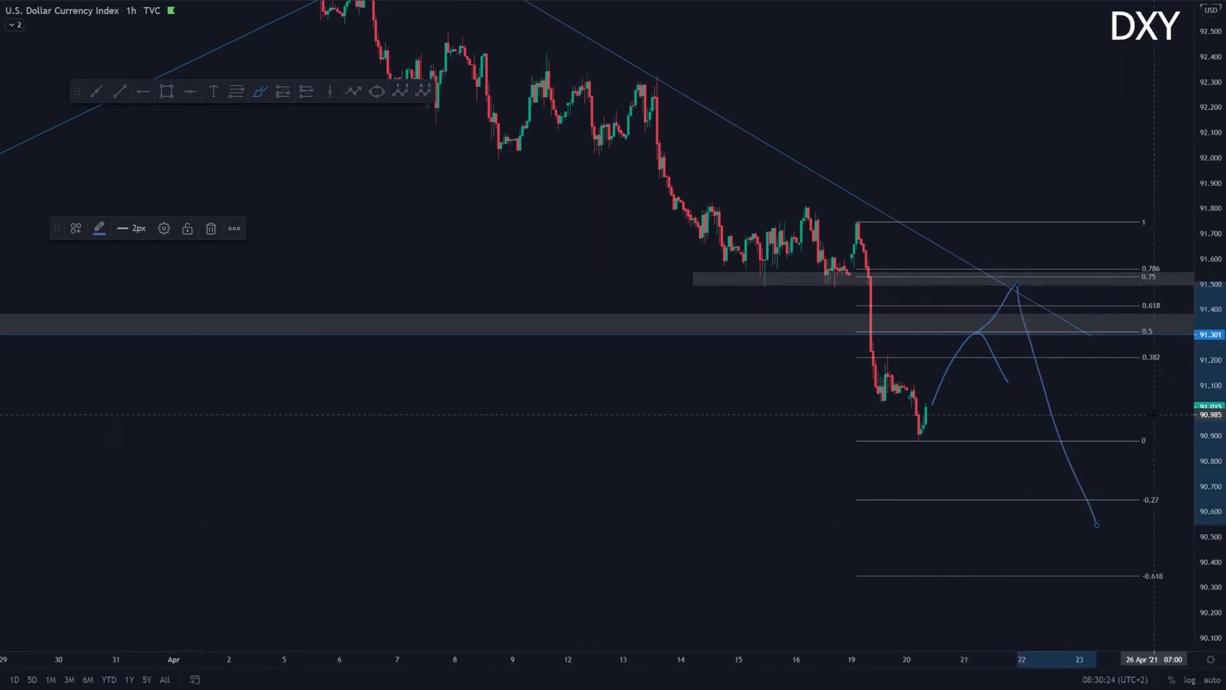
- Examine the projected paths against the March support zone, the trendlines and the Fibonacci levels
{"action": "scroll", "coordinate": [1130, 414], "scroll_direction": "down", "scroll_amount": 5}
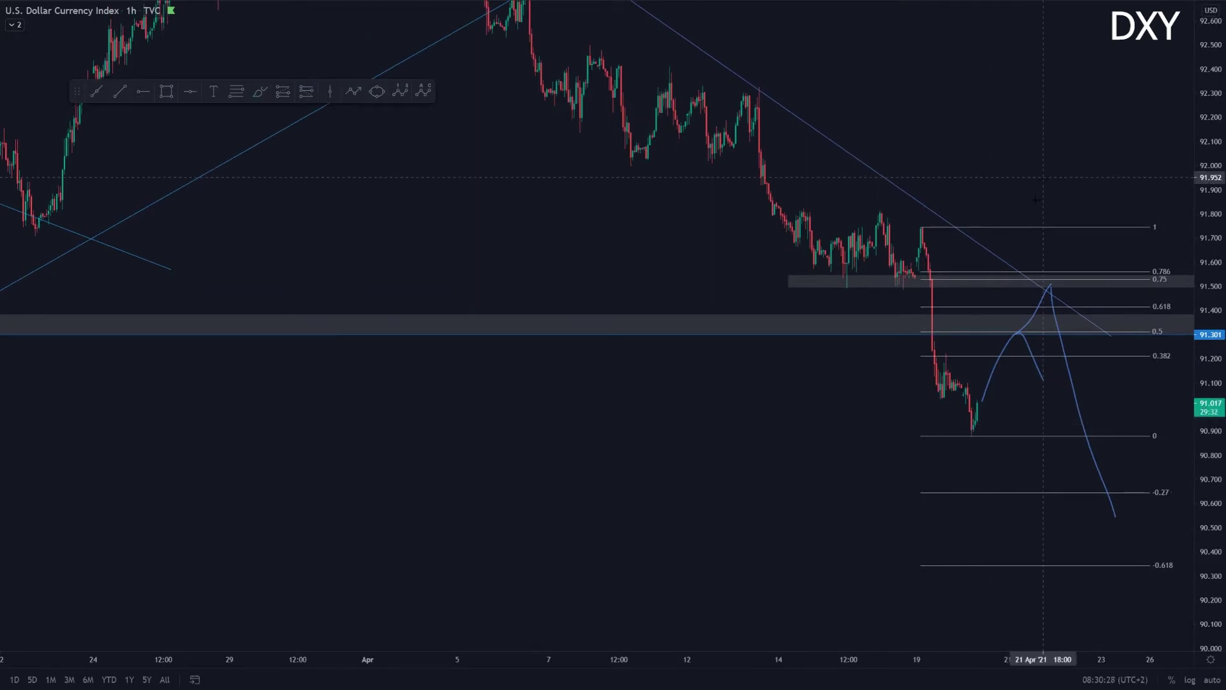
{"action": "scroll", "coordinate": [1043, 177], "scroll_direction": "down", "scroll_amount": 4}
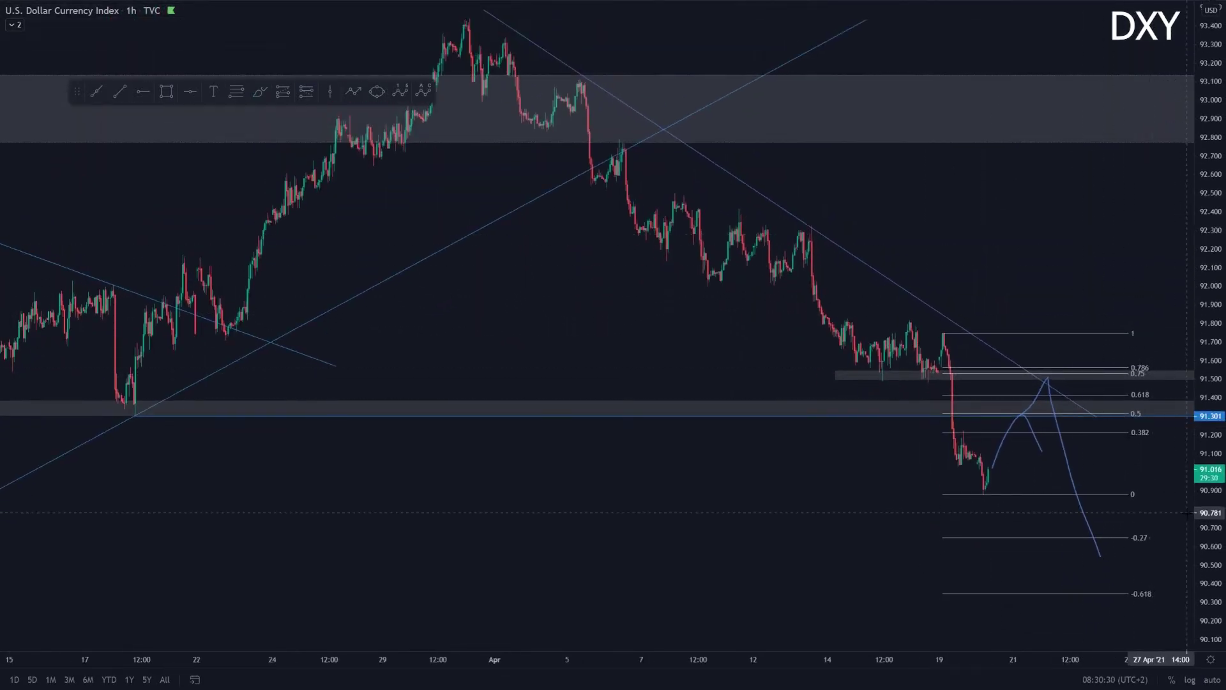
{"action": "scroll", "coordinate": [521, 370], "scroll_direction": "down", "scroll_amount": 6}
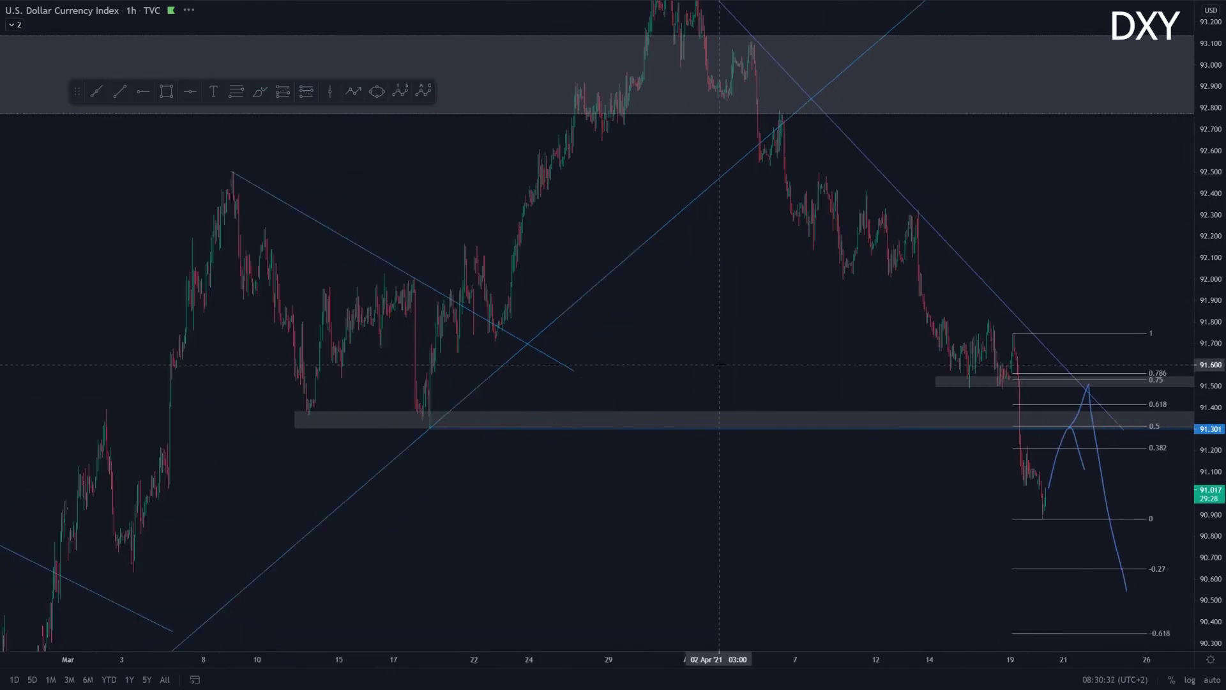
{"action": "left_click_drag", "start_coordinate": [716, 347], "coordinate": [715, 241]}
{"action": "scroll", "coordinate": [432, 364], "scroll_direction": "up", "scroll_amount": 2}
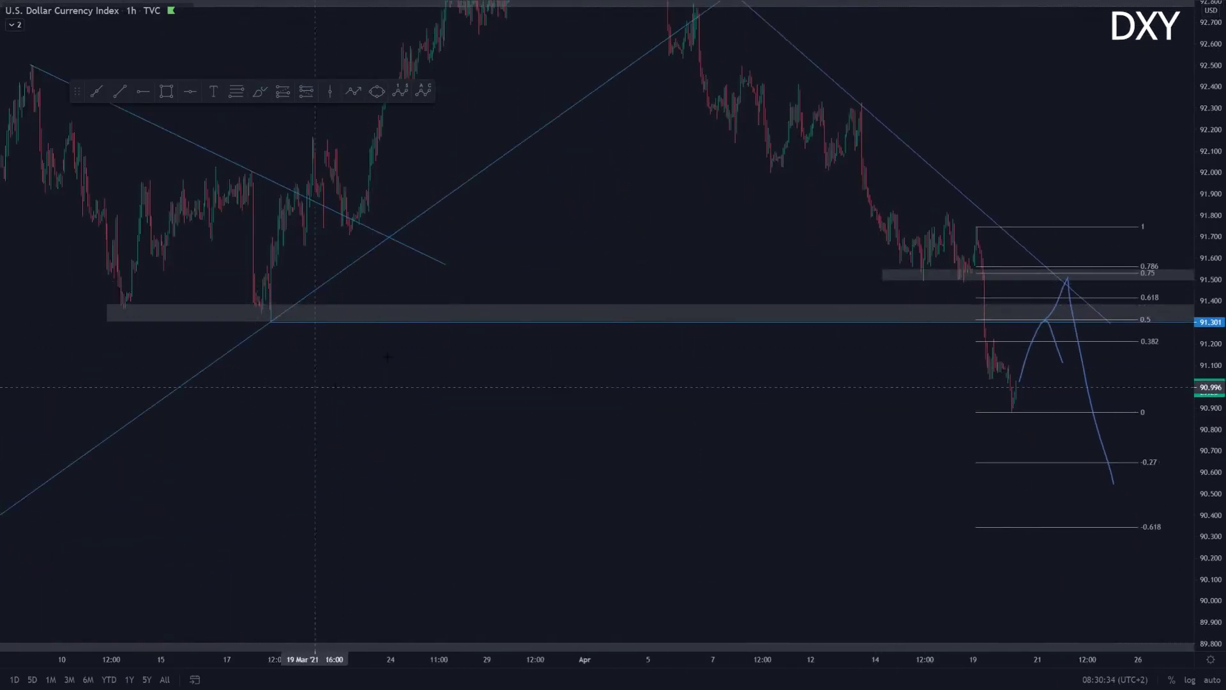
{"action": "scroll", "coordinate": [242, 388], "scroll_direction": "up", "scroll_amount": 3}
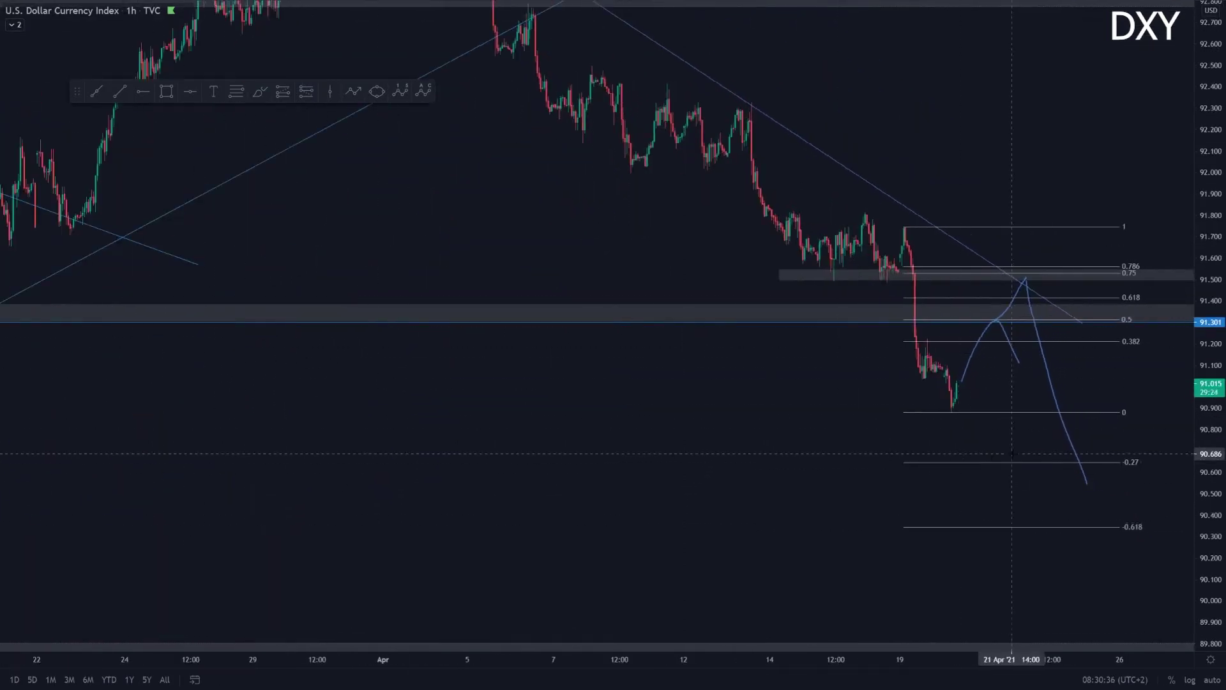
{"action": "left_click_drag", "start_coordinate": [1201, 535], "coordinate": [1201, 446]}
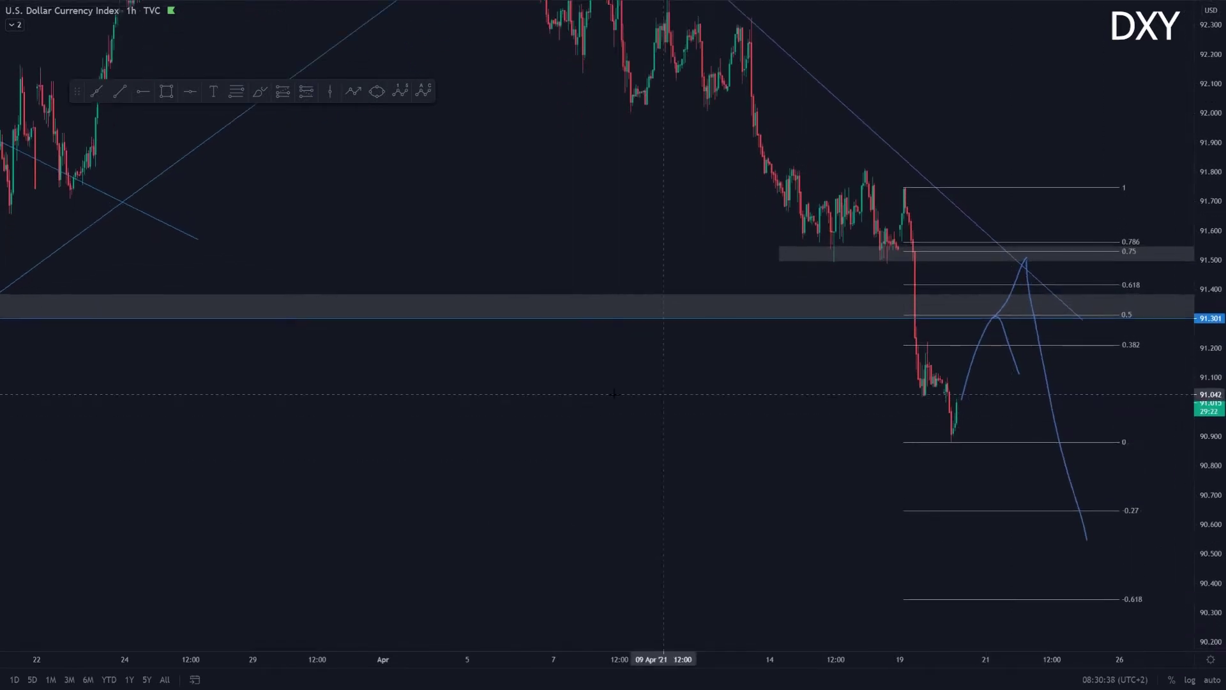
{"action": "scroll", "coordinate": [509, 383], "scroll_direction": "down", "scroll_amount": 4}
{"action": "scroll", "coordinate": [530, 358], "scroll_direction": "up", "scroll_amount": 1}
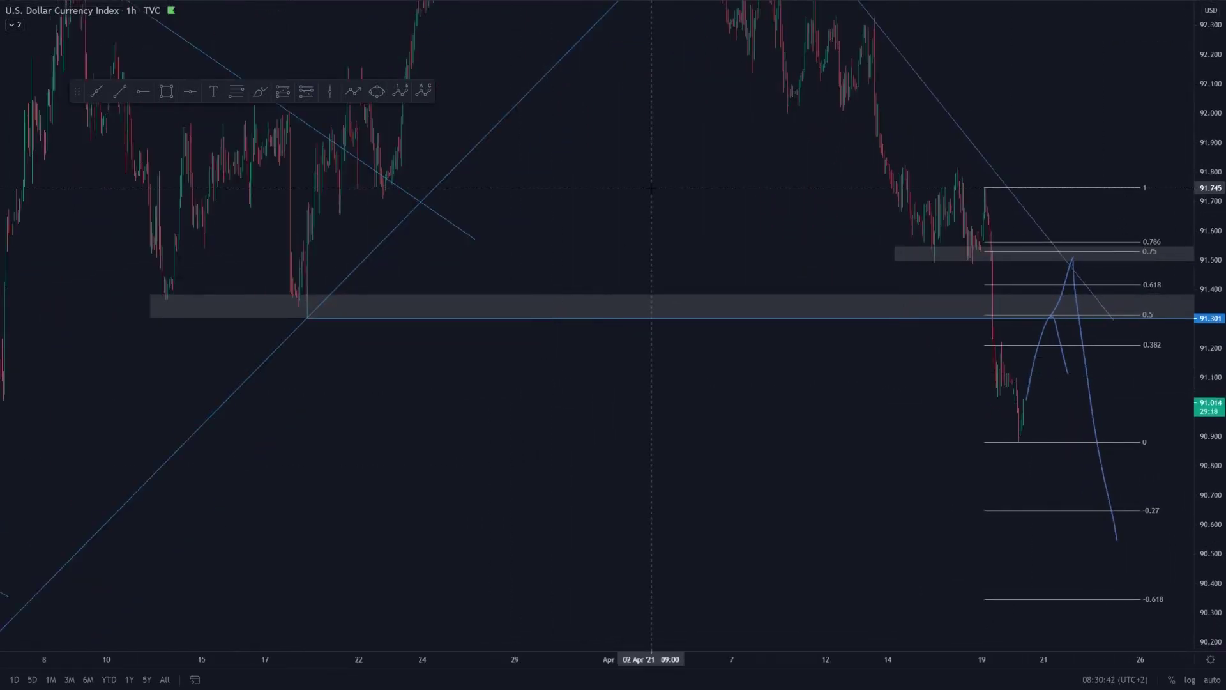
- Load the OANDA AUDCAD chart and set it to the 4-hour timeframe
{"action": "type", "text": "AUDCAD"}
{"action": "key", "text": "Down"}
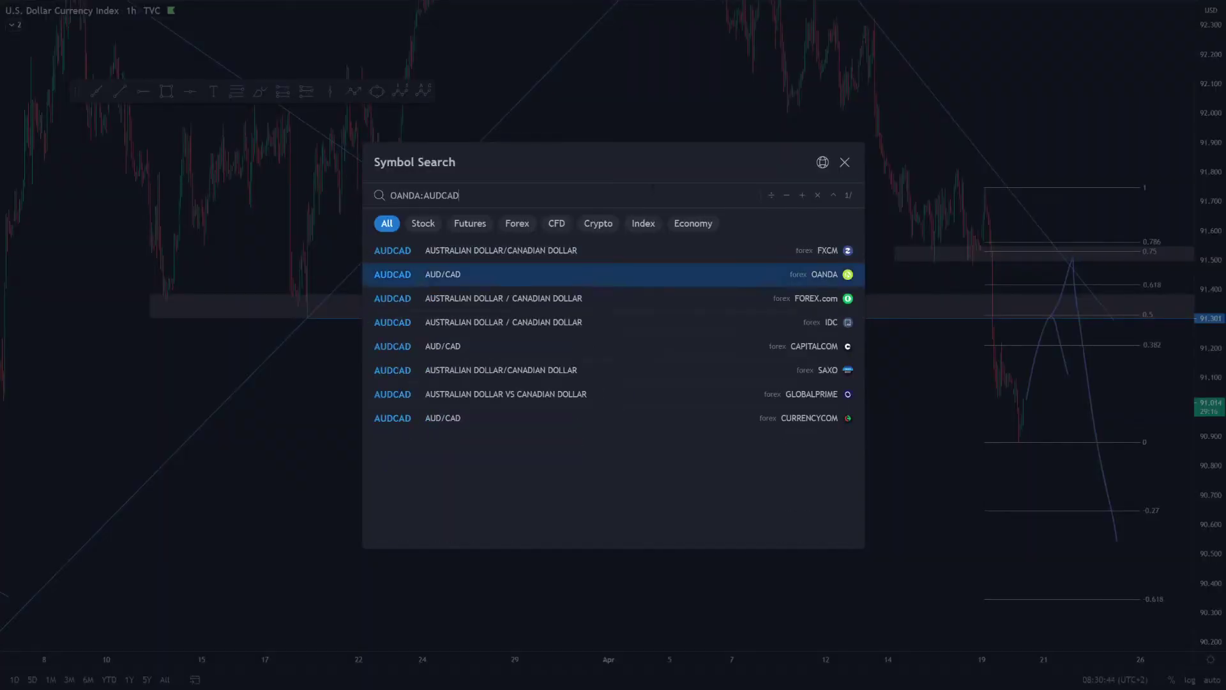
{"action": "key", "text": "Return"}
{"action": "type", "text": "4h"}
{"action": "key", "text": "Return"}
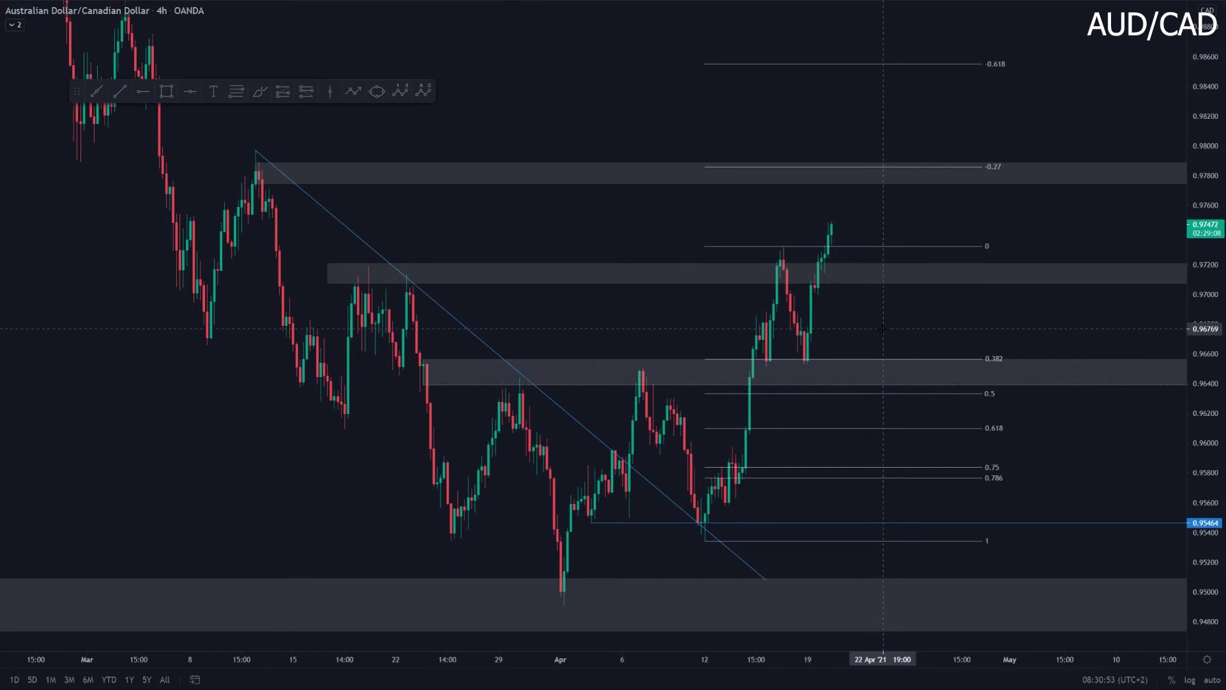
- Circle the latest candles at the 0.9720 zone with the Brush, and delete the circle
{"action": "left_click", "coordinate": [255, 93]}
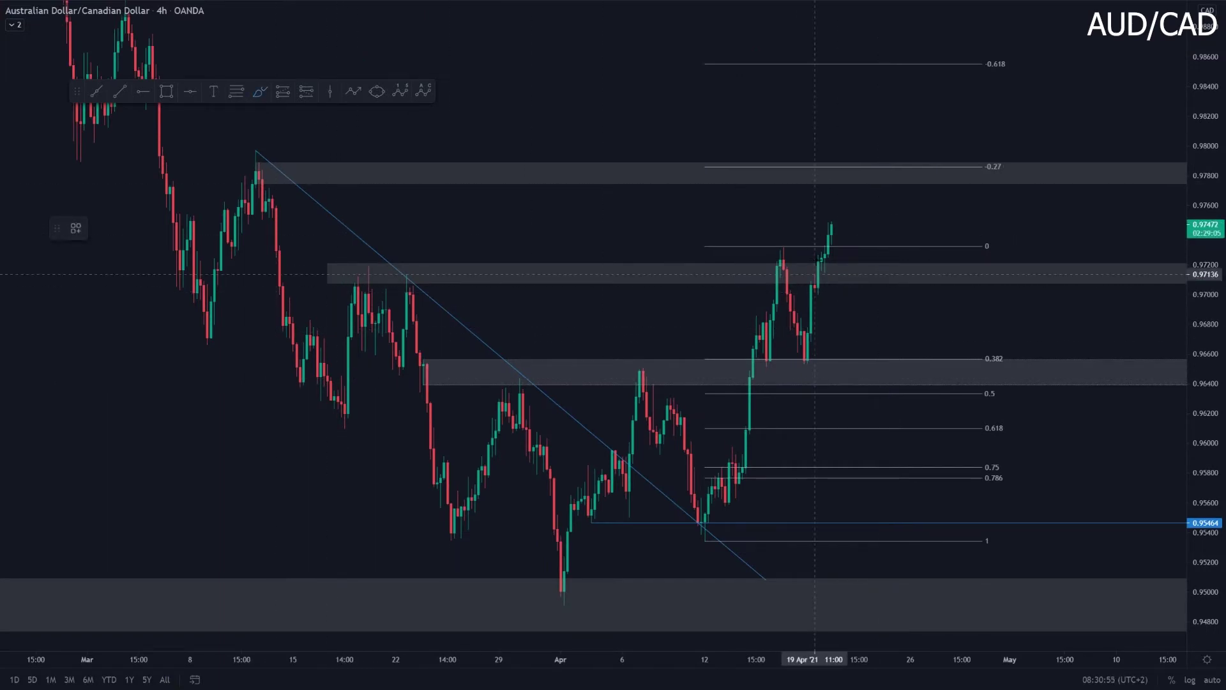
{"action": "left_click_drag", "start_coordinate": [831, 265], "coordinate": [815, 275]}
{"action": "left_click", "coordinate": [893, 208]}
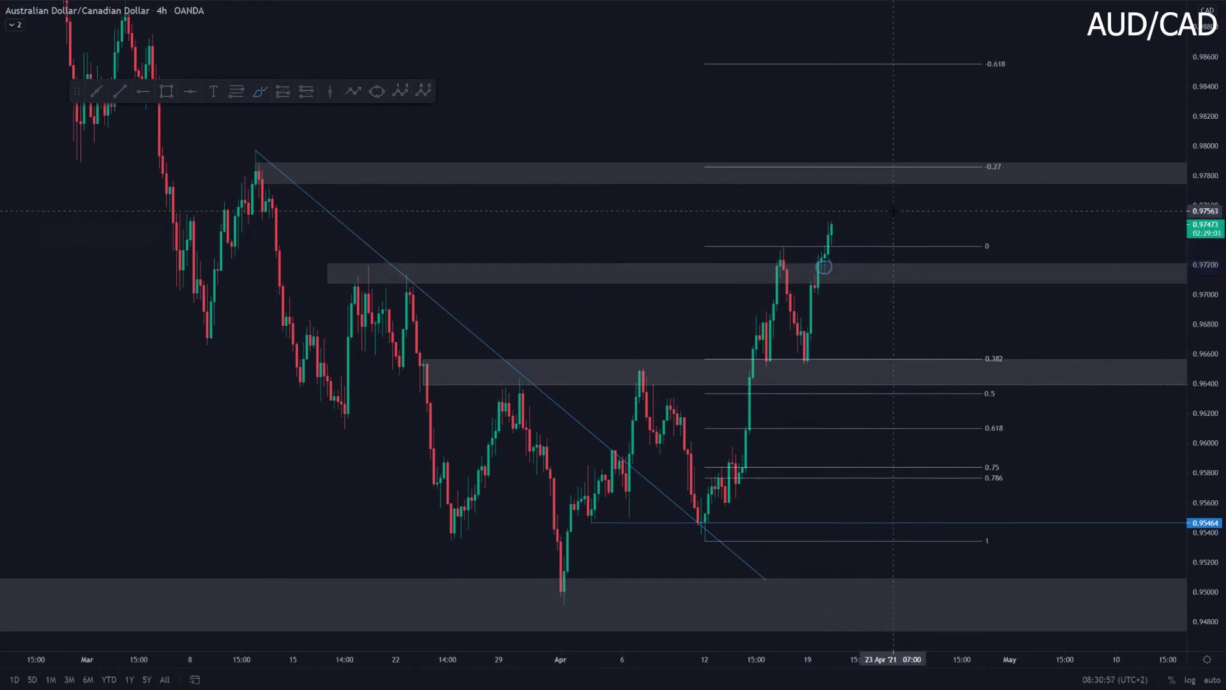
{"action": "left_click", "coordinate": [829, 269]}
{"action": "key", "text": "Delete"}
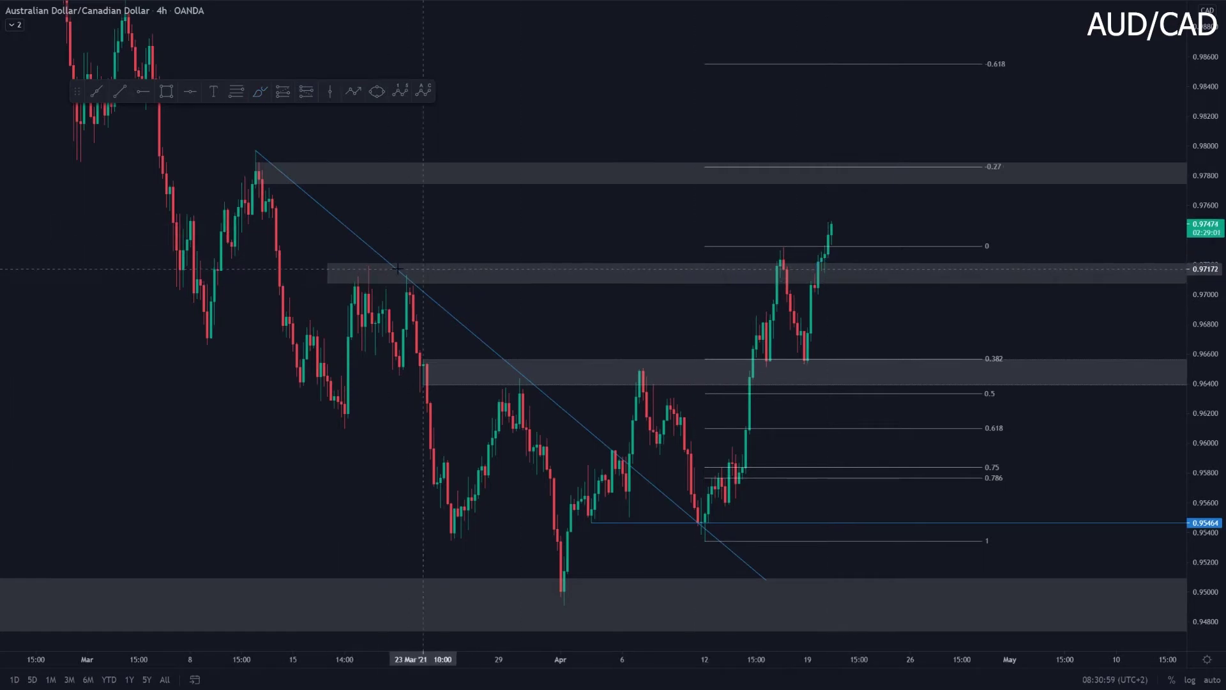
- Enlarge the recent AUDCAD price action and switch the chart to the 1-hour timeframe
{"action": "scroll", "coordinate": [1061, 447], "scroll_direction": "up", "scroll_amount": 1}
{"action": "left_click_drag", "start_coordinate": [1200, 457], "coordinate": [1200, 384]}
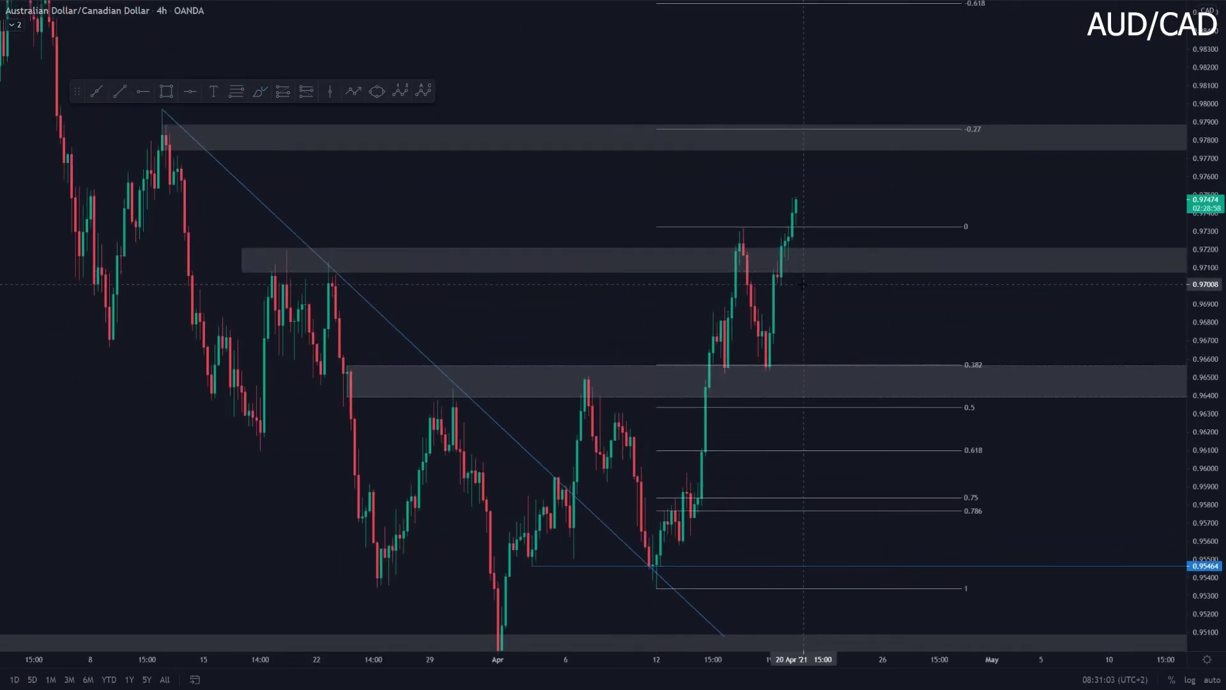
{"action": "type", "text": "1h"}
{"action": "key", "text": "Return"}
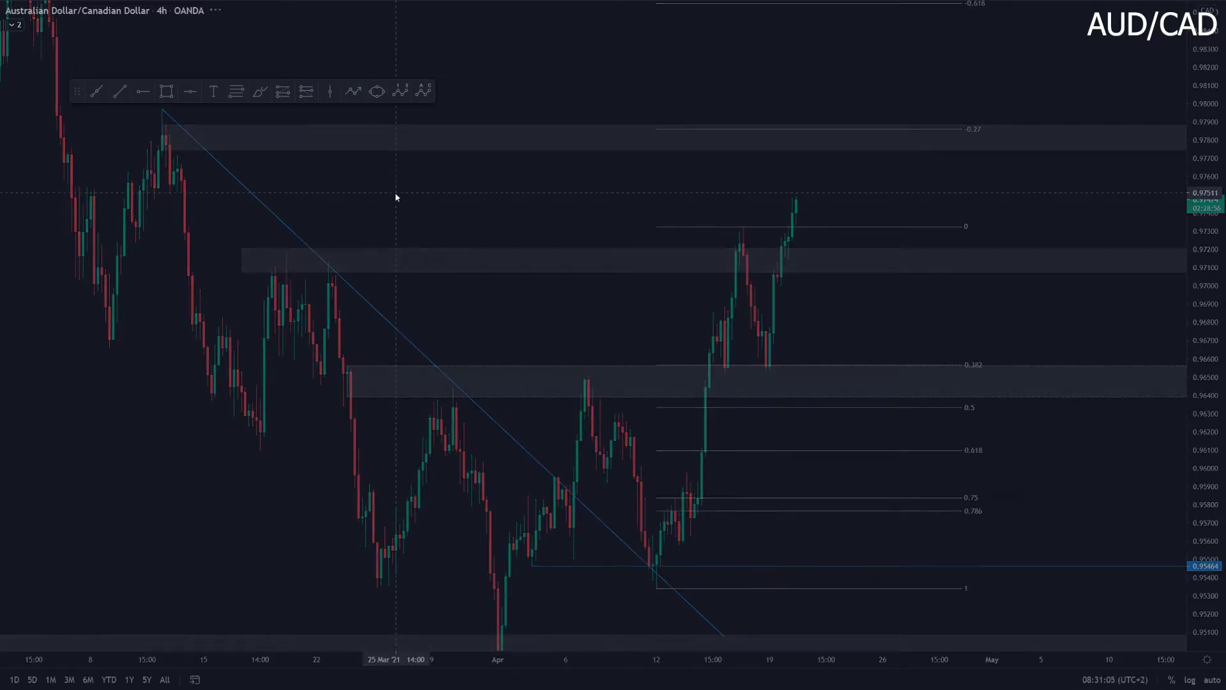
- Sketch the 19 April rally from the 0.9655 low, a horizontal line at about 0.9715 and a drop beneath it with the Brush
{"action": "left_click_drag", "start_coordinate": [1197, 506], "coordinate": [1196, 438]}
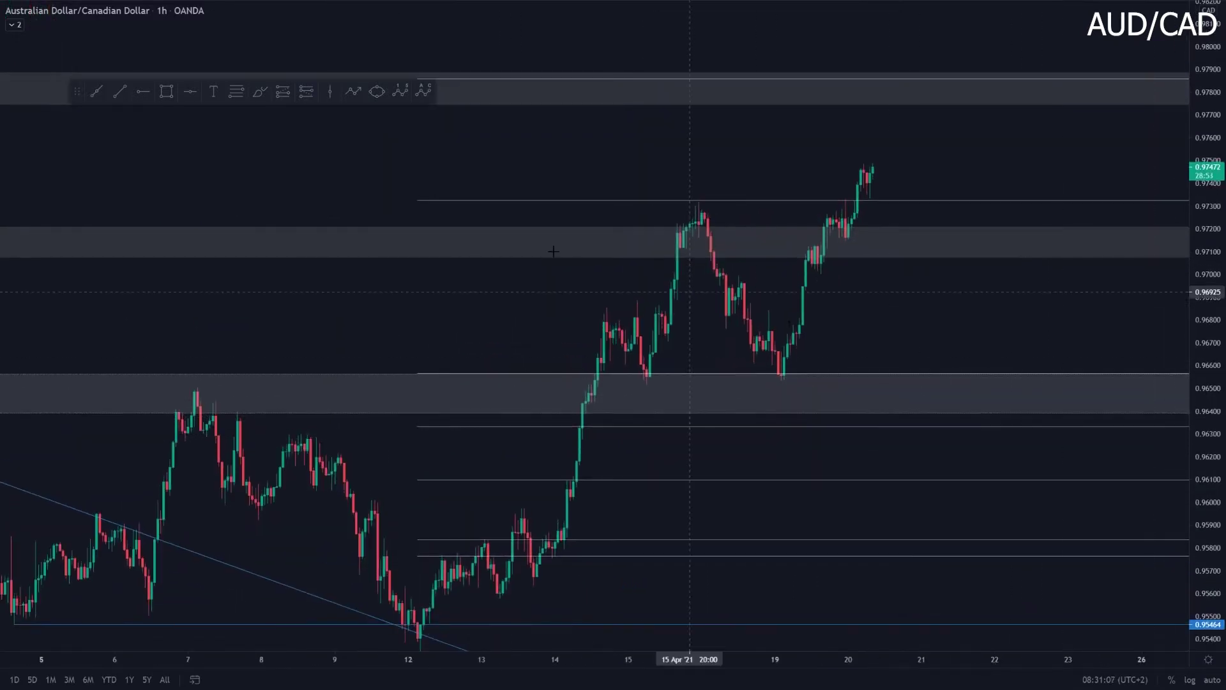
{"action": "left_click", "coordinate": [260, 92]}
{"action": "mouse_move", "coordinate": [776, 369]}
{"action": "left_mouse_down"}
{"action": "mouse_move", "coordinate": [831, 216]}
{"action": "mouse_move", "coordinate": [883, 241]}
{"action": "mouse_move", "coordinate": [865, 284]}
{"action": "left_mouse_up"}
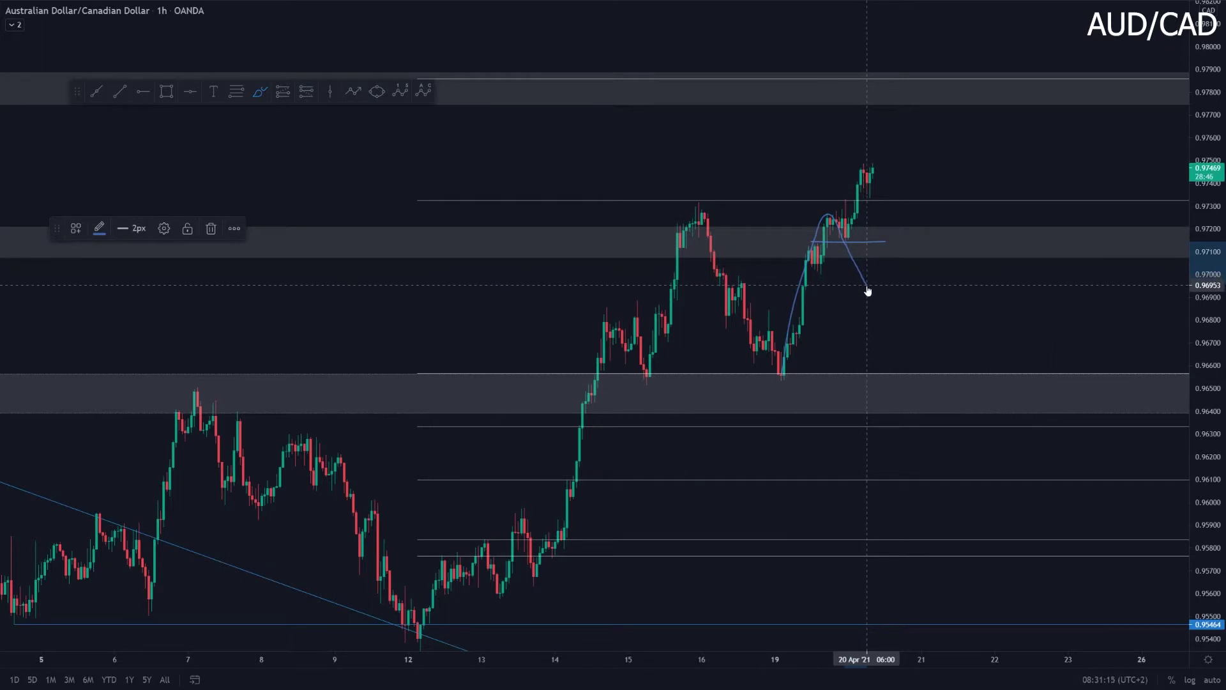
{"action": "left_click", "coordinate": [894, 148]}
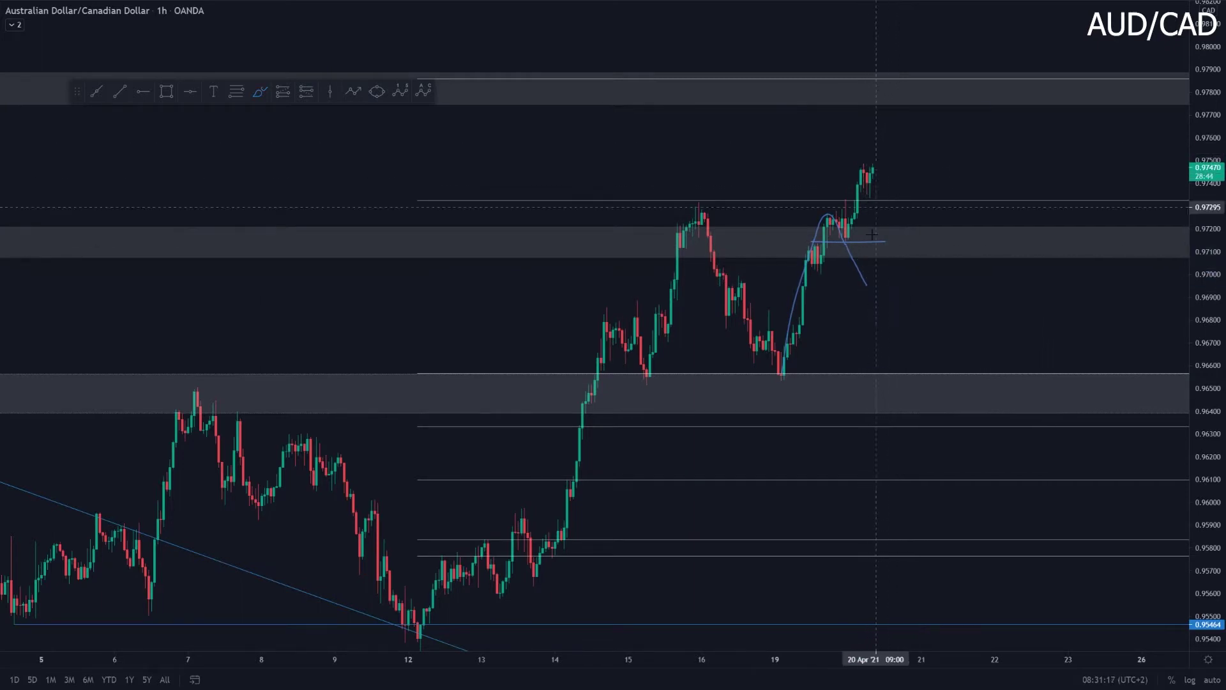
- Delete the brushed drop, the horizontal line and the rally curve from the hourly chart
{"action": "left_click", "coordinate": [867, 286]}
{"action": "key", "text": "Delete"}
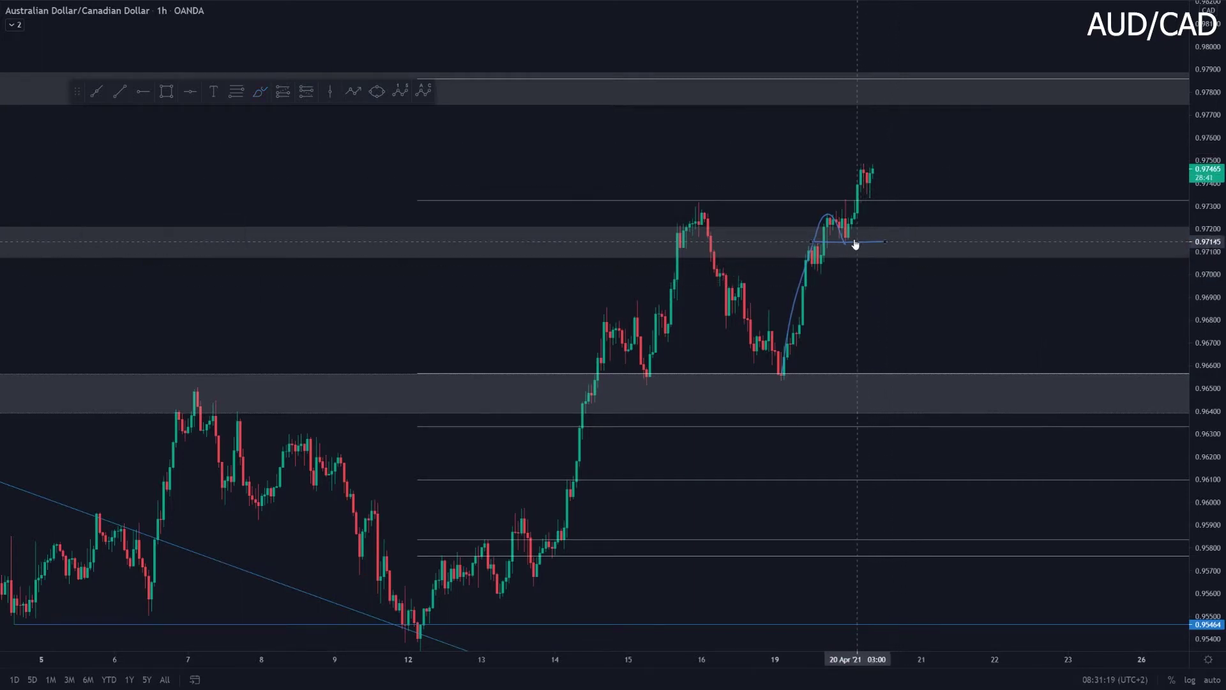
{"action": "key", "text": "Delete"}
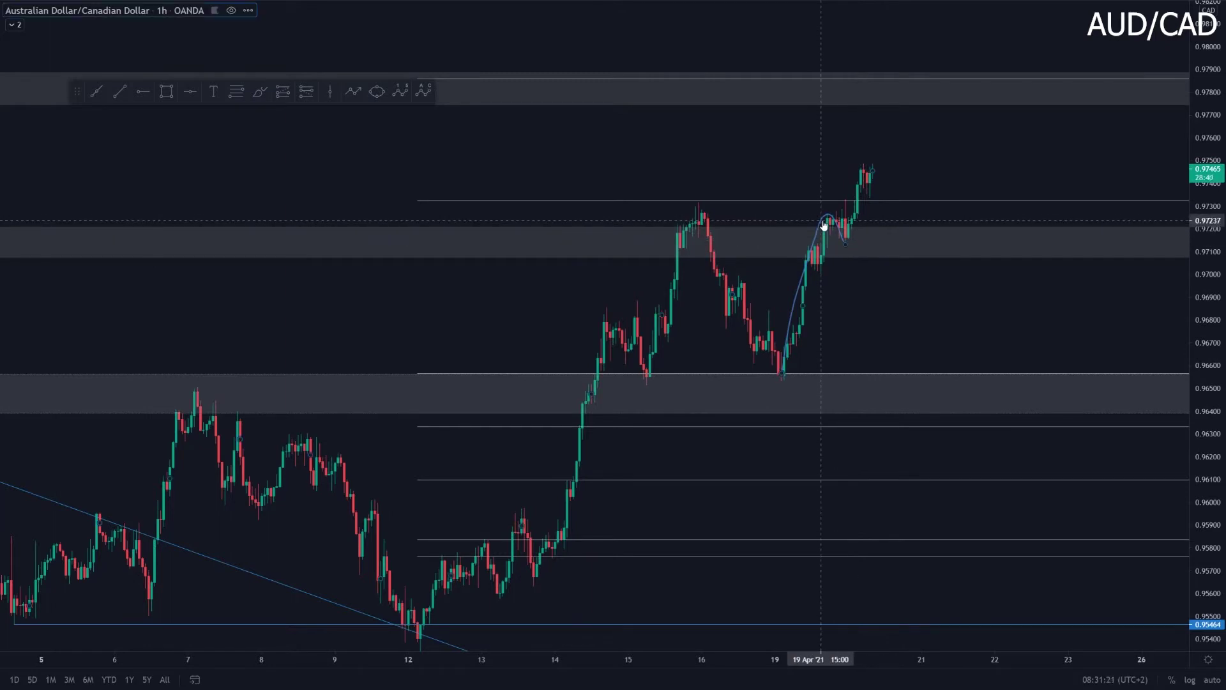
{"action": "left_click", "coordinate": [825, 224]}
{"action": "key", "text": "Delete"}
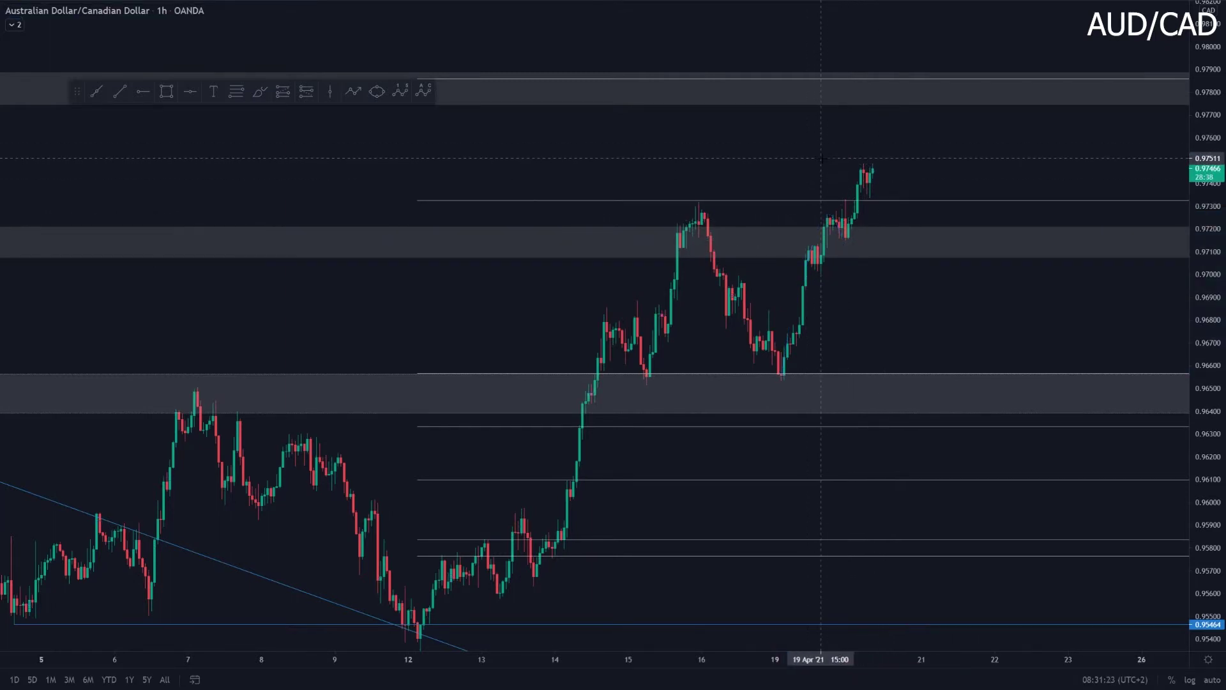
- Switch to the 4-hour timeframe and draw a rising trend line from the 12 April low through the 19 April low towards the -0.618 level
{"action": "type", "text": "4h"}
{"action": "key", "text": "Return"}
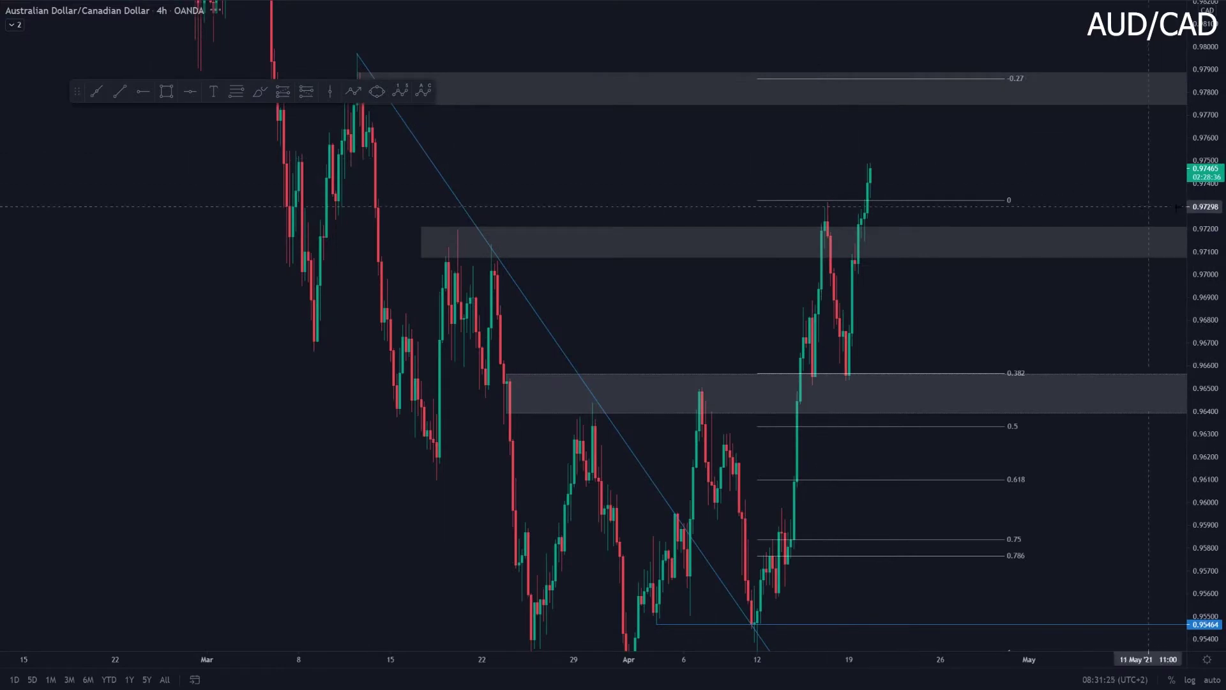
{"action": "left_click_drag", "start_coordinate": [1201, 208], "coordinate": [1201, 450]}
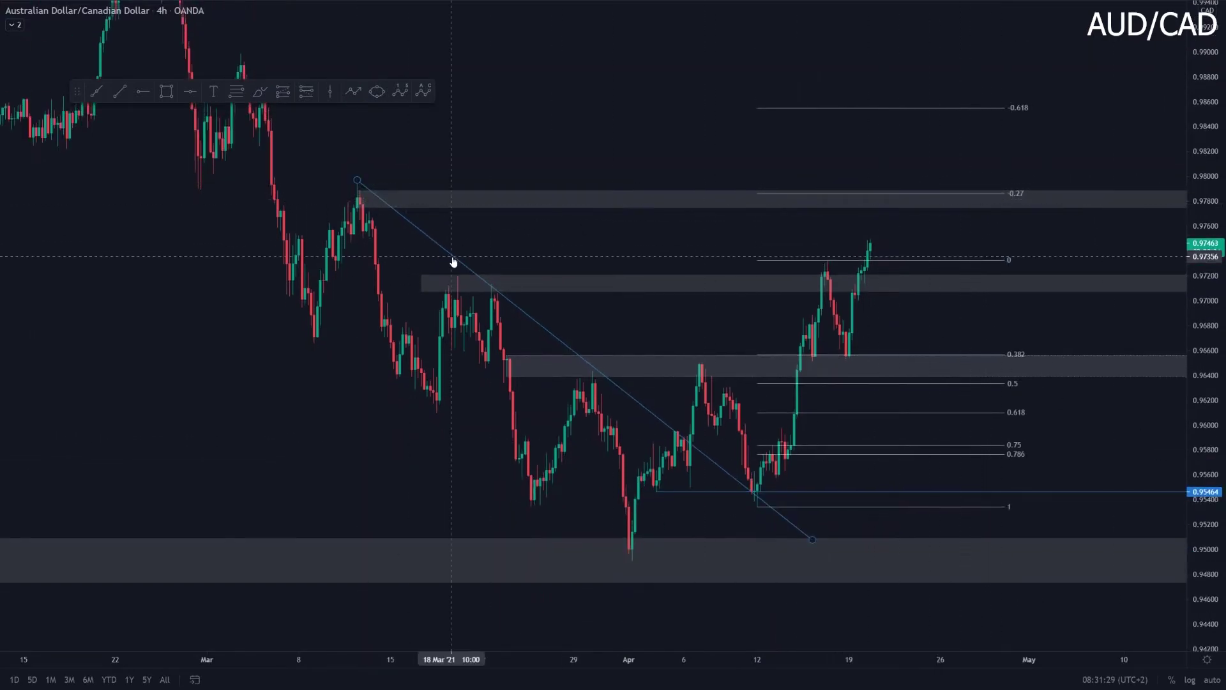
{"action": "scroll", "coordinate": [454, 260], "scroll_direction": "up", "scroll_amount": 3}
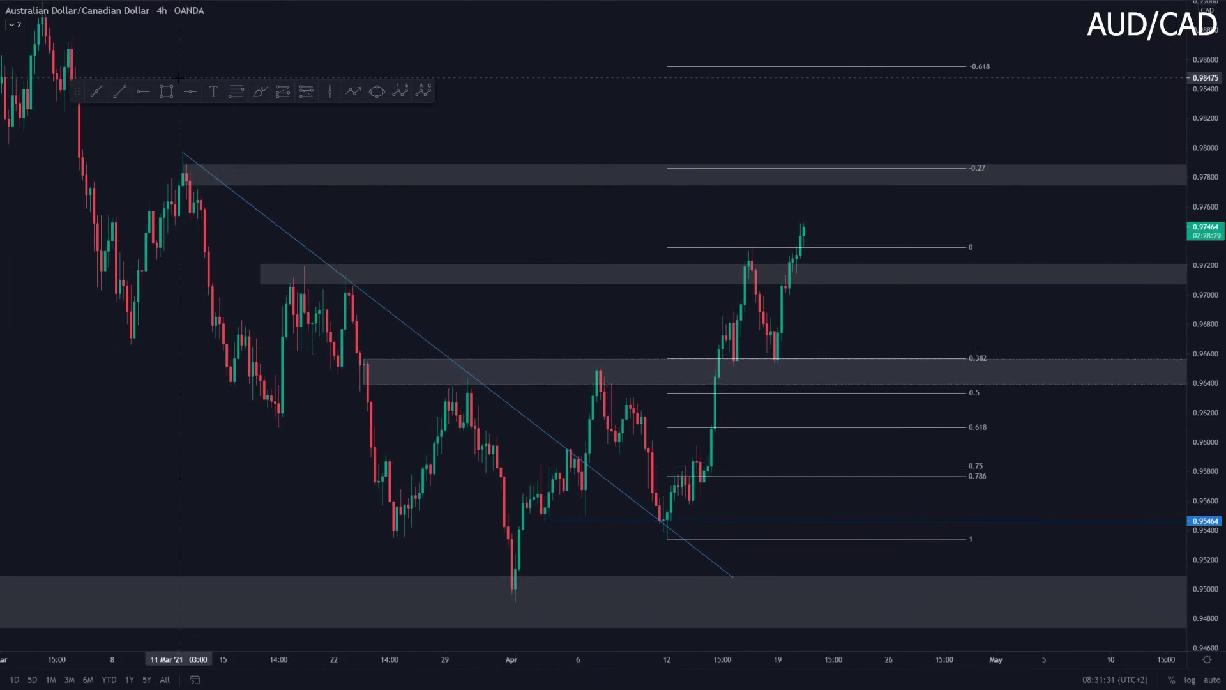
{"action": "left_click", "coordinate": [119, 93]}
{"action": "left_click", "coordinate": [667, 538]}
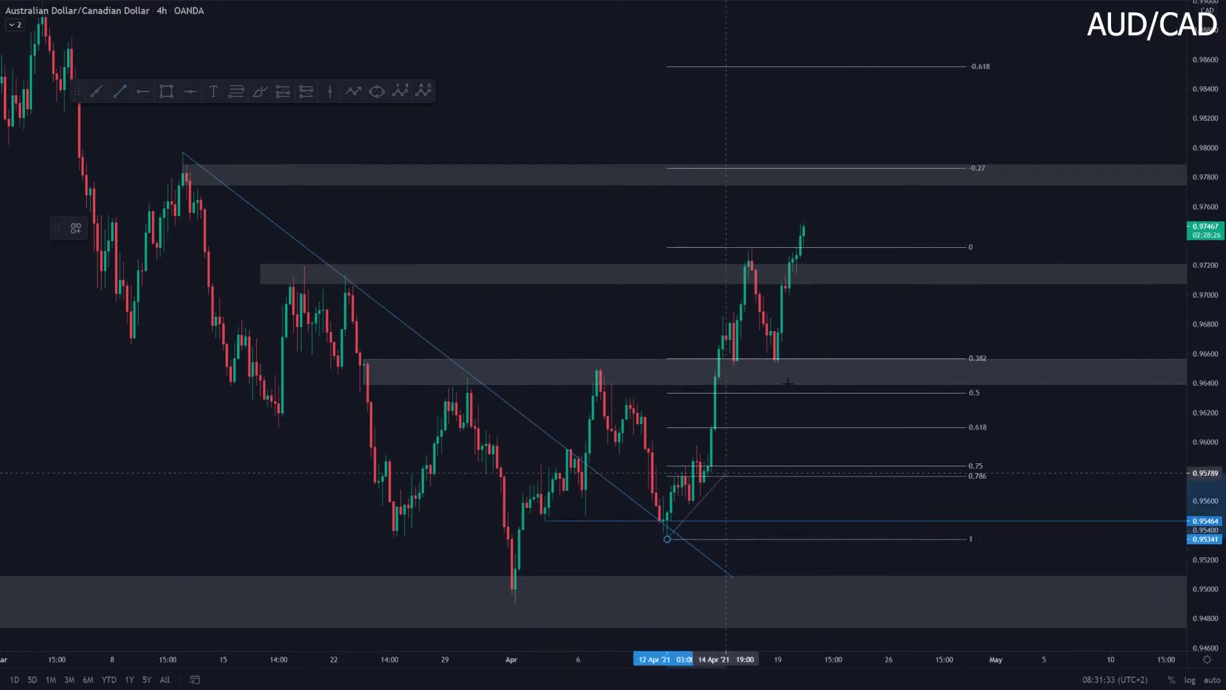
{"action": "left_click", "coordinate": [959, 77]}
{"action": "left_click", "coordinate": [1106, 151]}
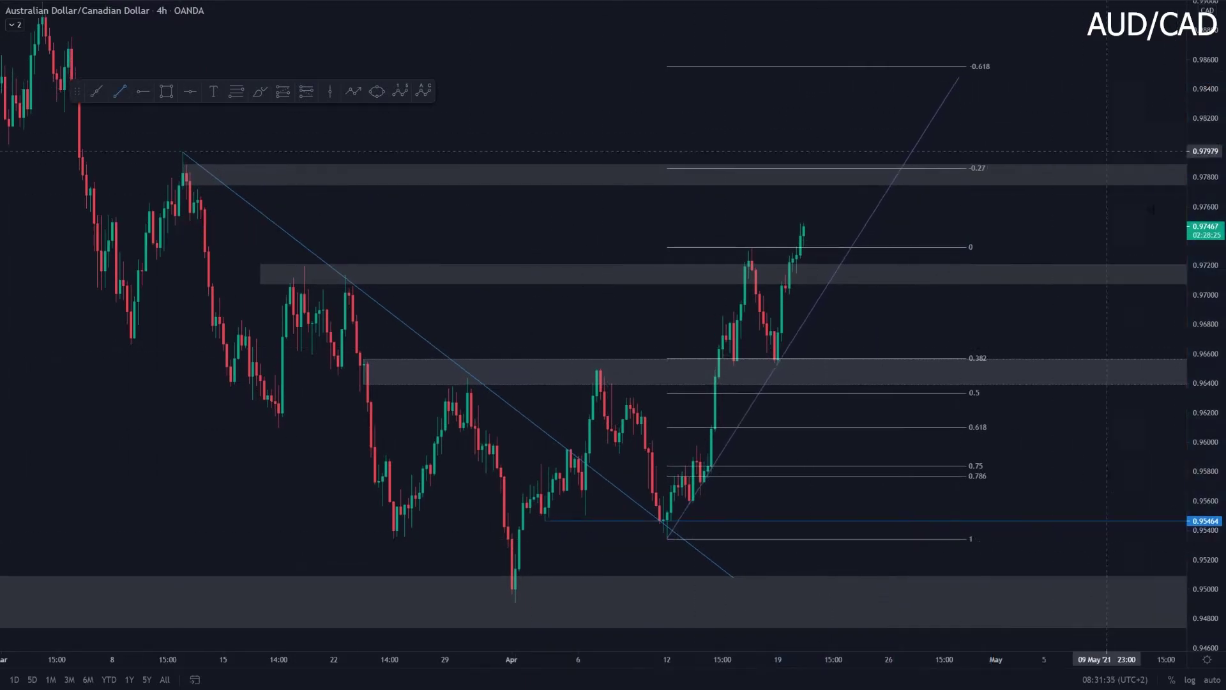
{"action": "left_click_drag", "start_coordinate": [1193, 345], "coordinate": [1192, 237]}
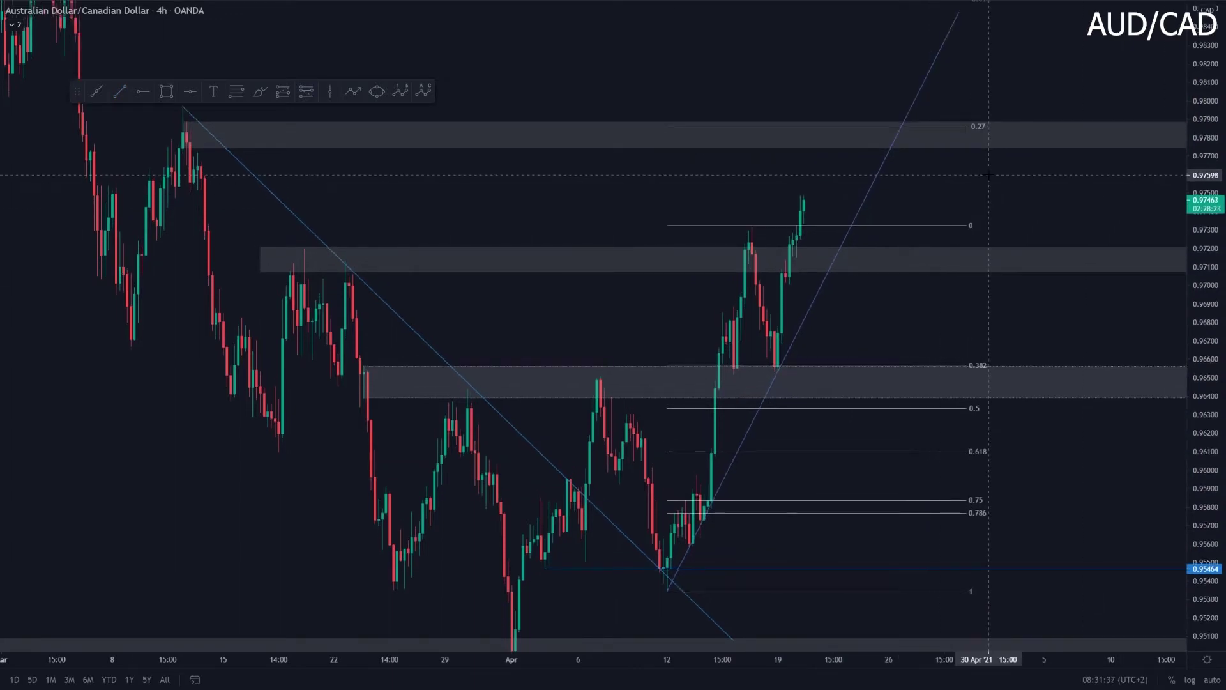
- On the 1-hour timeframe, brush a projected path dipping to the rising trend line, peaking at about 0.9785 and falling to about 0.9642
{"action": "type", "text": "1h"}
{"action": "key", "text": "Return"}
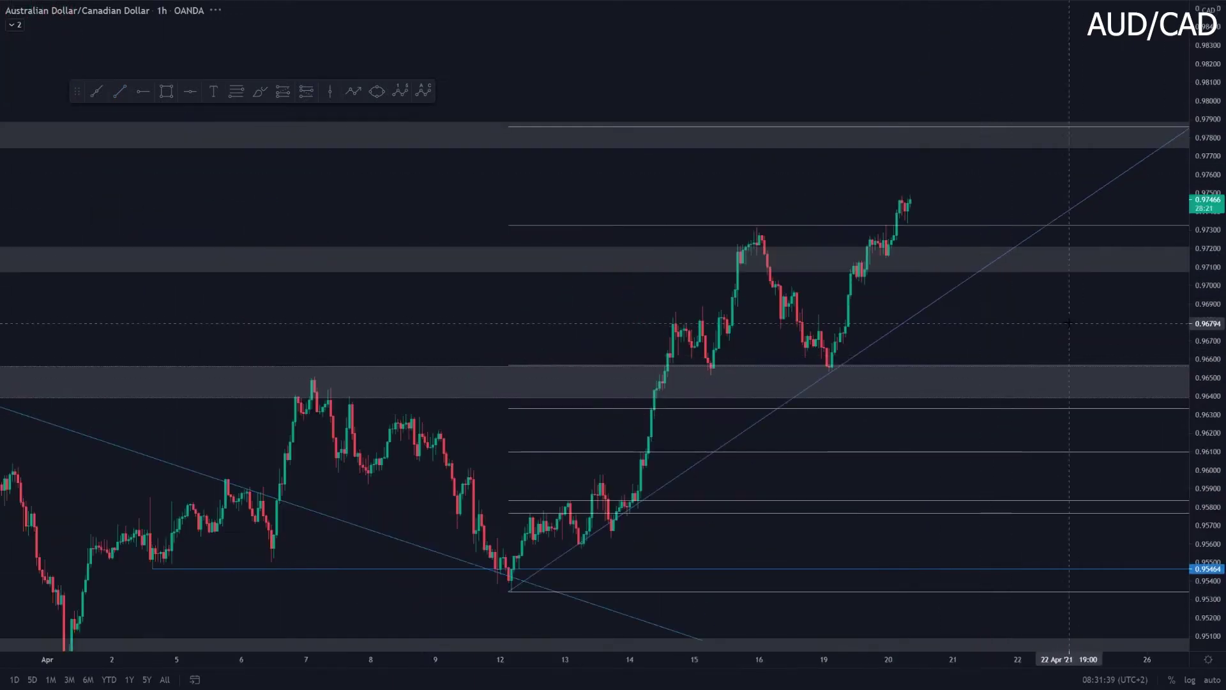
{"action": "left_click_drag", "start_coordinate": [1070, 323], "coordinate": [967, 300]}
{"action": "left_click", "coordinate": [260, 90]}
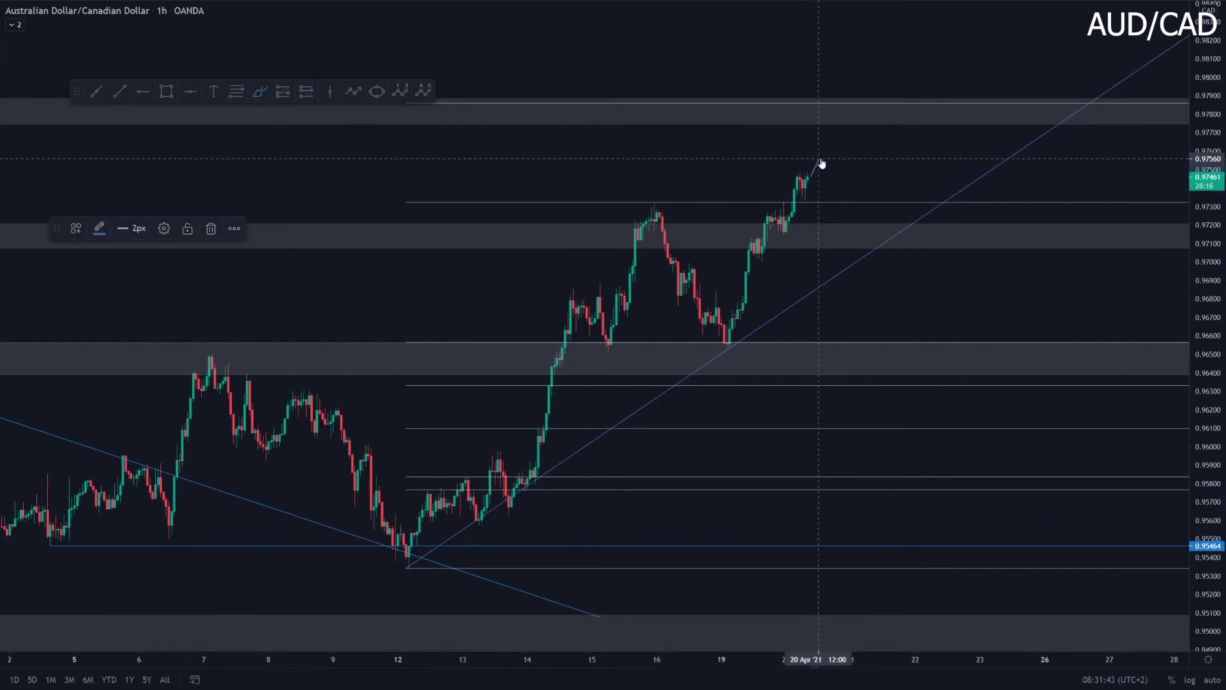
{"action": "mouse_move", "coordinate": [821, 162]}
{"action": "left_mouse_down"}
{"action": "mouse_move", "coordinate": [877, 206]}
{"action": "mouse_move", "coordinate": [933, 207]}
{"action": "mouse_move", "coordinate": [955, 146]}
{"action": "left_mouse_up"}
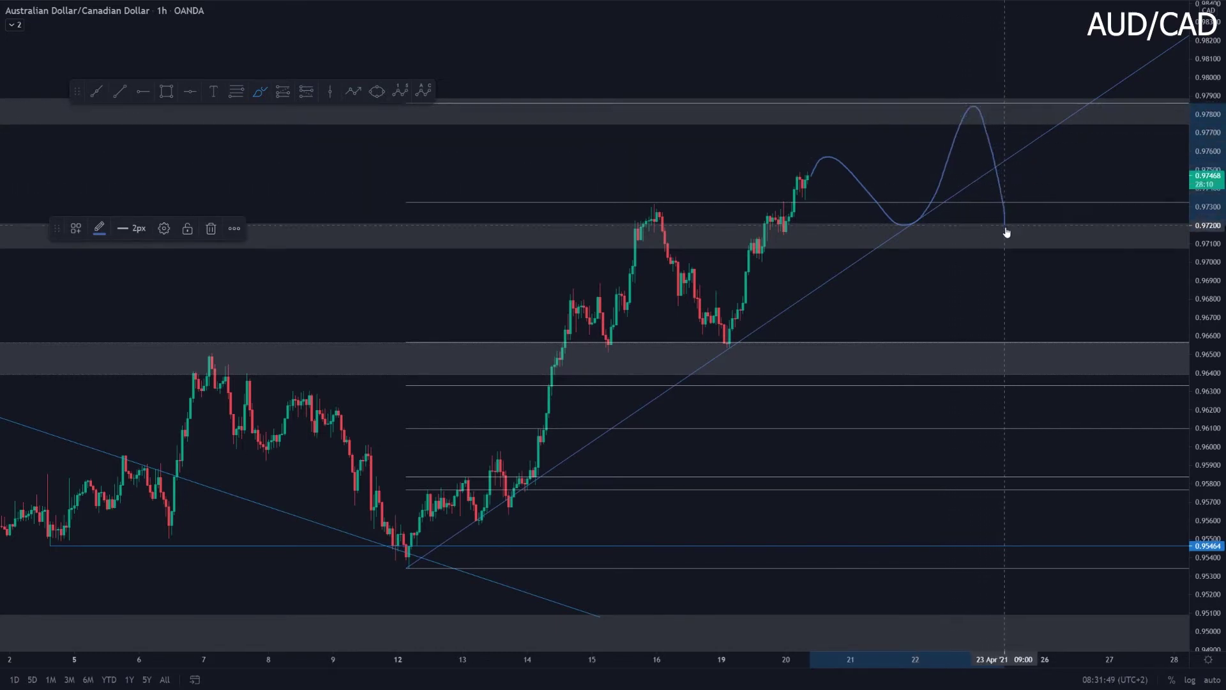
{"action": "left_click_drag", "start_coordinate": [1052, 234], "coordinate": [1091, 376]}
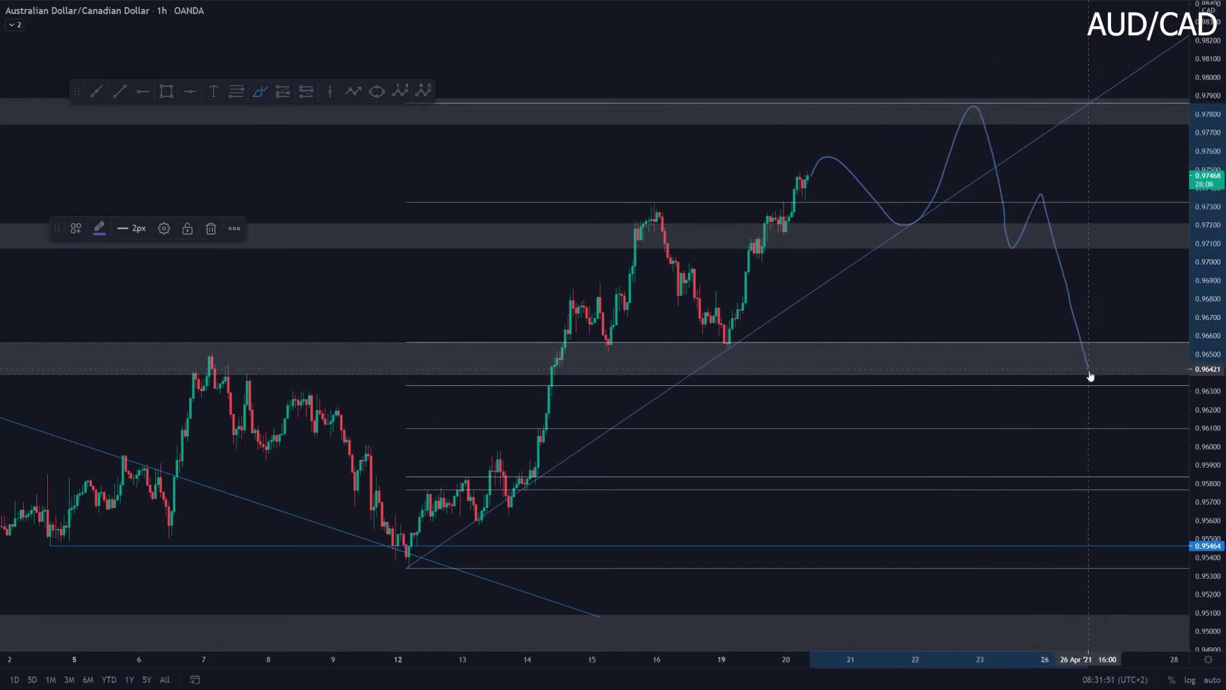
{"action": "left_click", "coordinate": [1101, 281]}
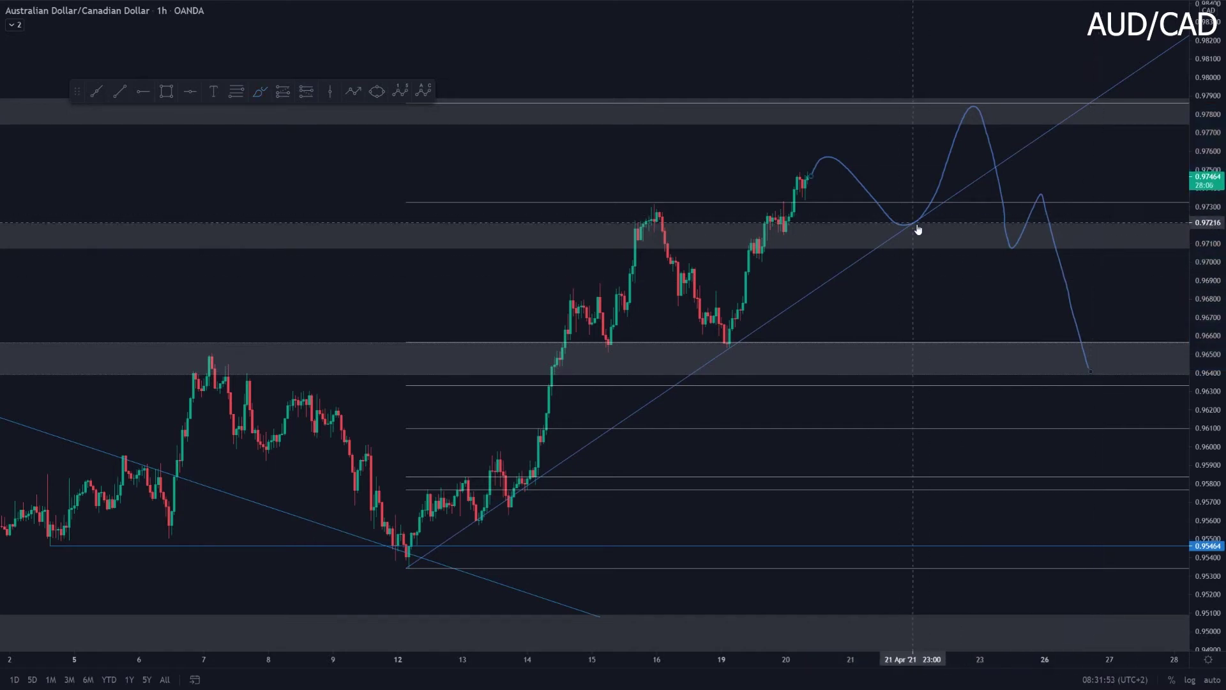
- Review the brushed projection against the wider hourly price action, and delete it
{"action": "scroll", "coordinate": [1029, 219], "scroll_direction": "down", "scroll_amount": 4}
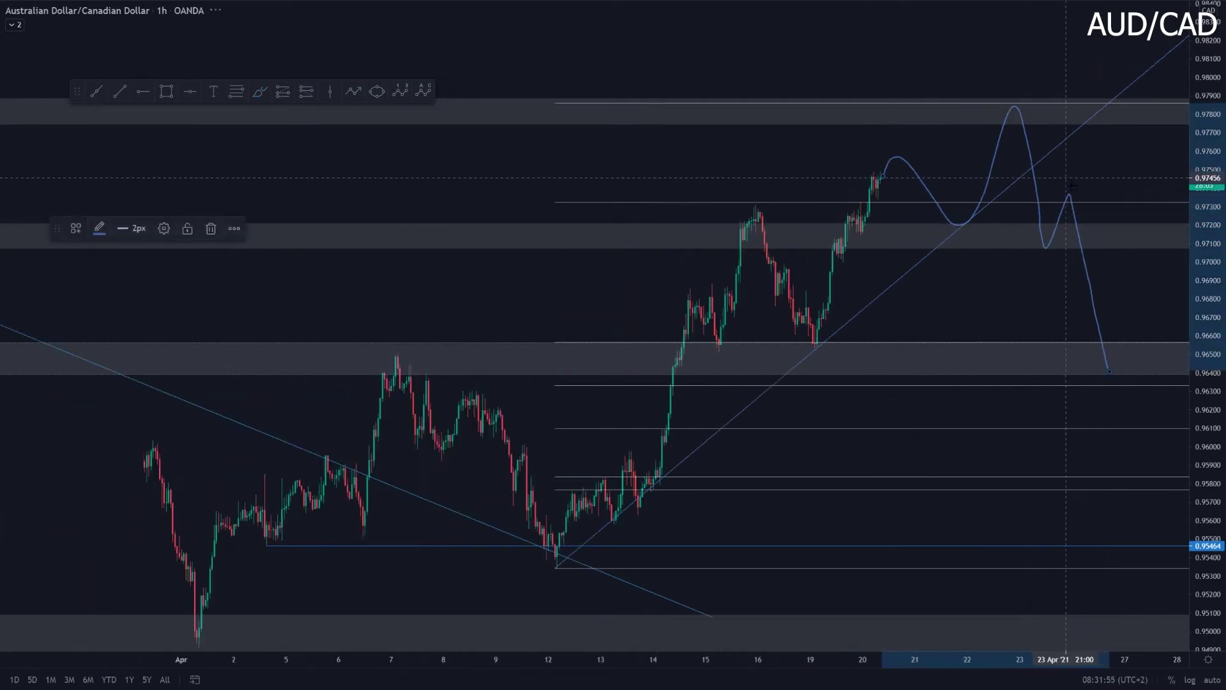
{"action": "scroll", "coordinate": [745, 326], "scroll_direction": "down", "scroll_amount": 2}
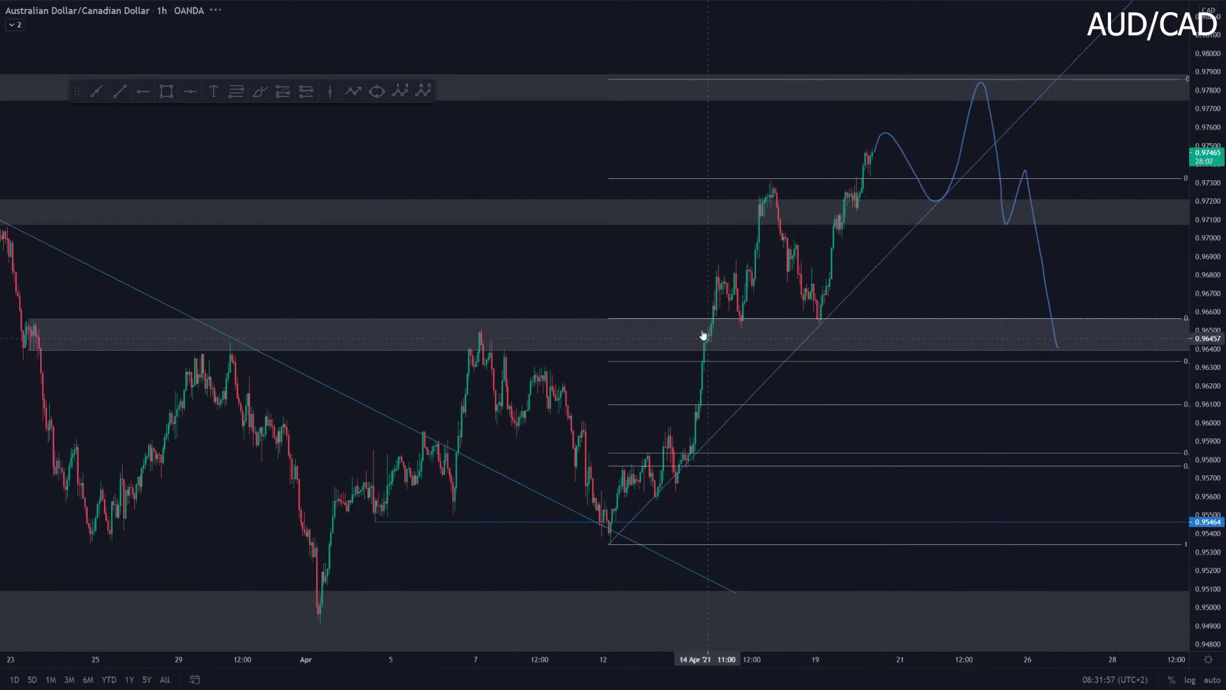
{"action": "left_click", "coordinate": [1008, 179]}
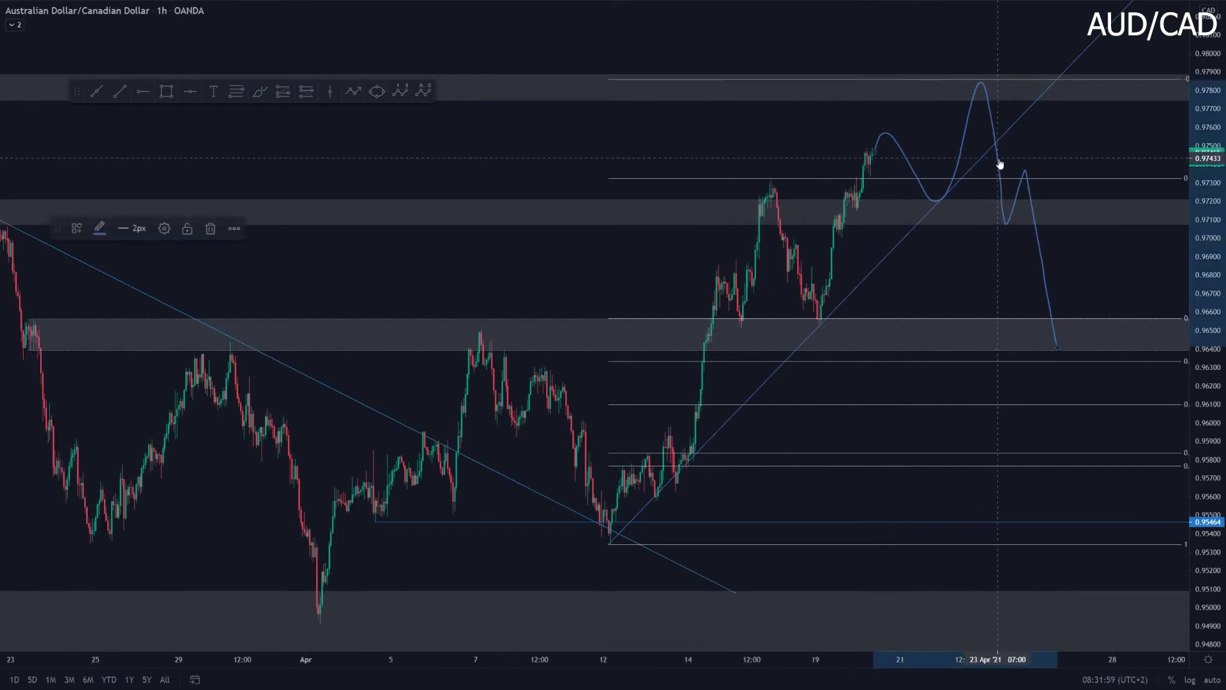
{"action": "key", "text": "Delete"}
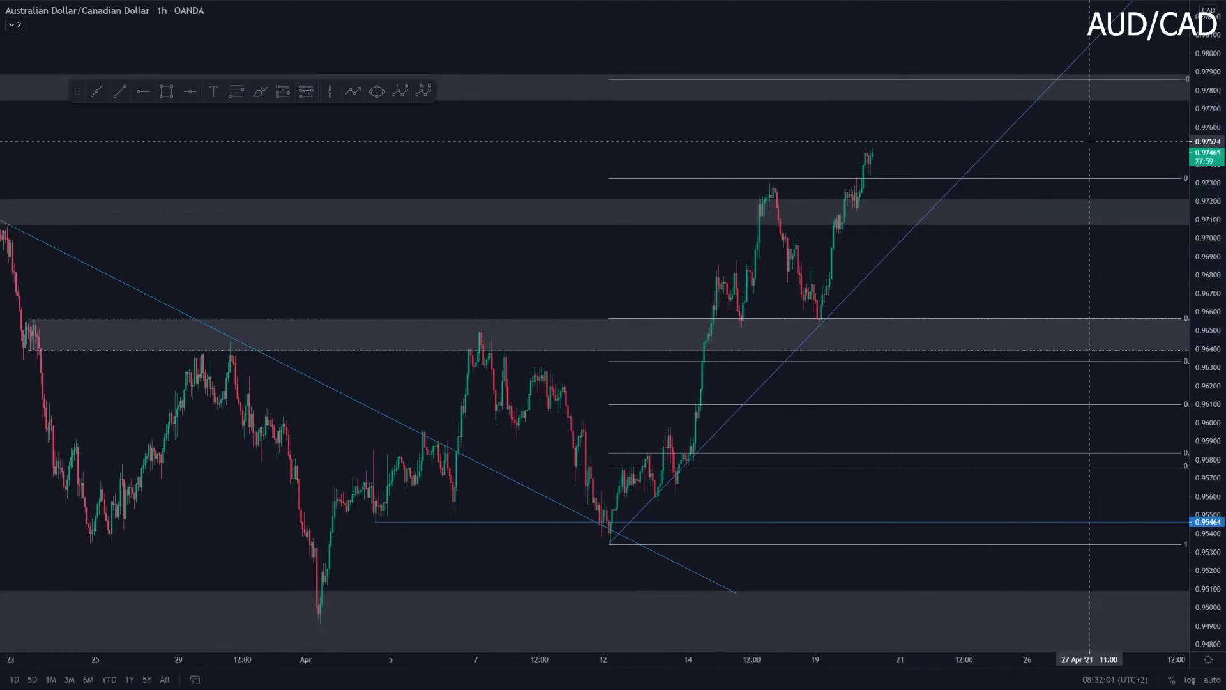
- Switch to the daily timeframe and examine the recent AUDCAD candles against the marked zones, trend lines and Fibonacci levels
{"action": "type", "text": "1d"}
{"action": "key", "text": "Return"}
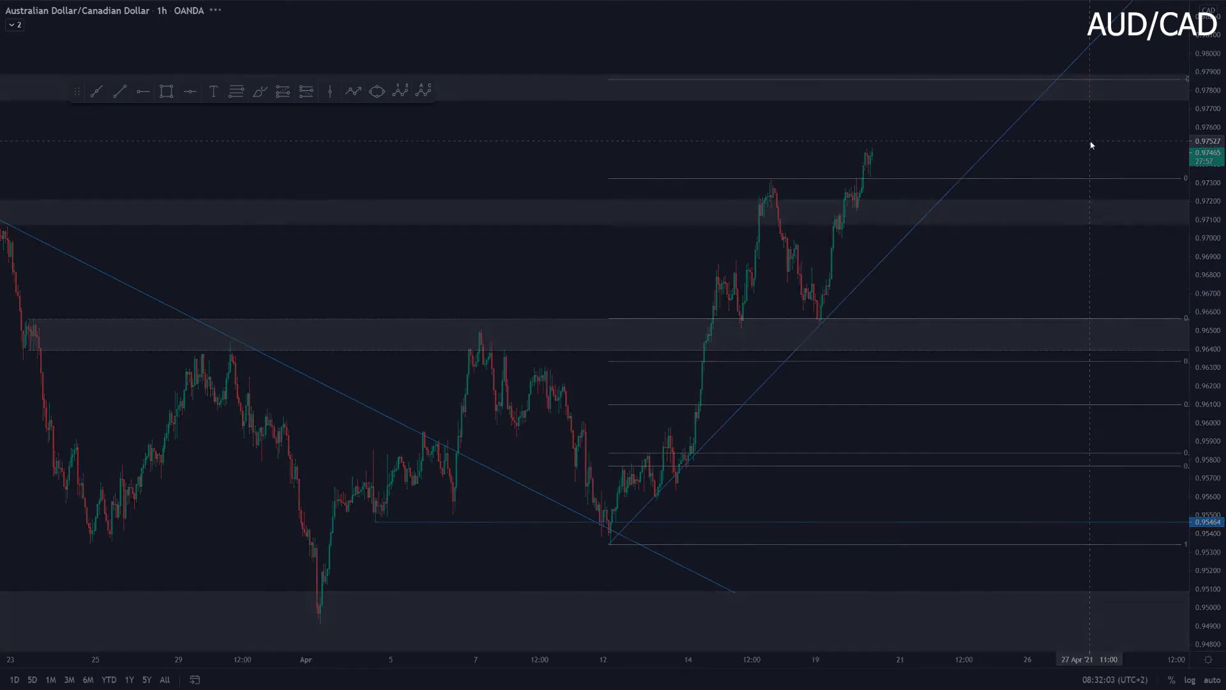
{"action": "left_click_drag", "start_coordinate": [1201, 178], "coordinate": [1091, 646]}
{"action": "scroll", "coordinate": [918, 356], "scroll_direction": "up", "scroll_amount": 5}
{"action": "left_click_drag", "start_coordinate": [819, 501], "coordinate": [994, 485]}
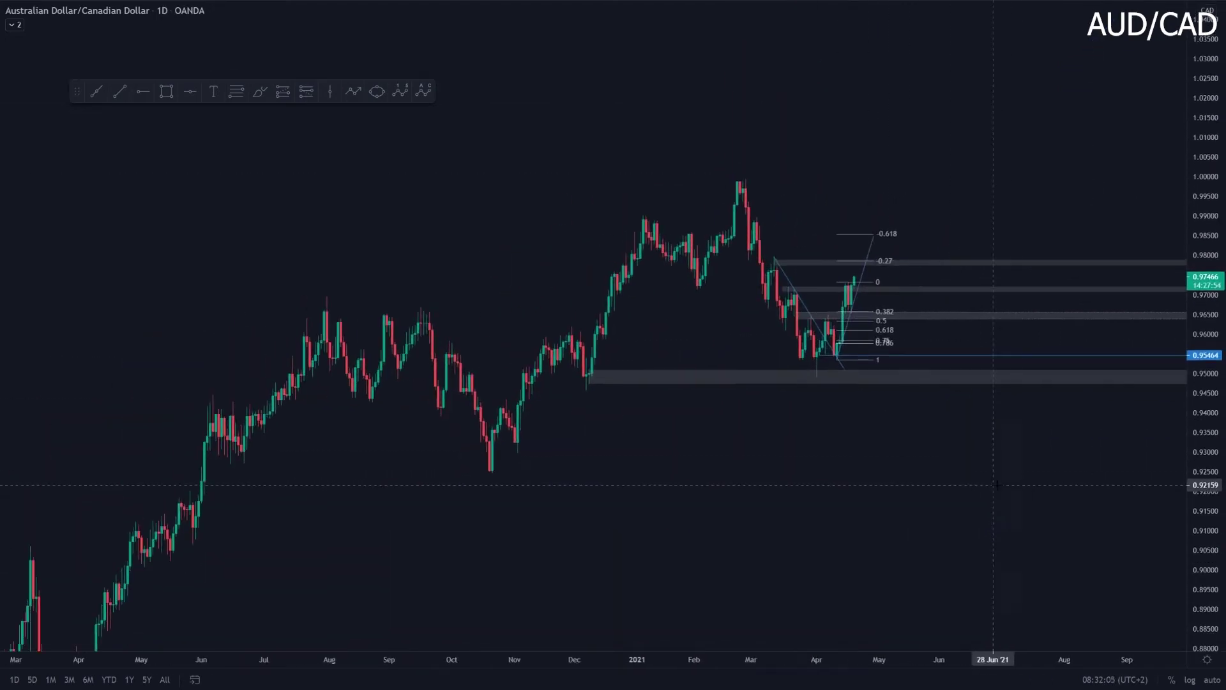
{"action": "scroll", "coordinate": [1150, 537], "scroll_direction": "up", "scroll_amount": 1}
{"action": "left_click_drag", "start_coordinate": [1196, 515], "coordinate": [1195, 243]}
{"action": "scroll", "coordinate": [739, 329], "scroll_direction": "up", "scroll_amount": 2}
{"action": "scroll", "coordinate": [766, 287], "scroll_direction": "down", "scroll_amount": 1}
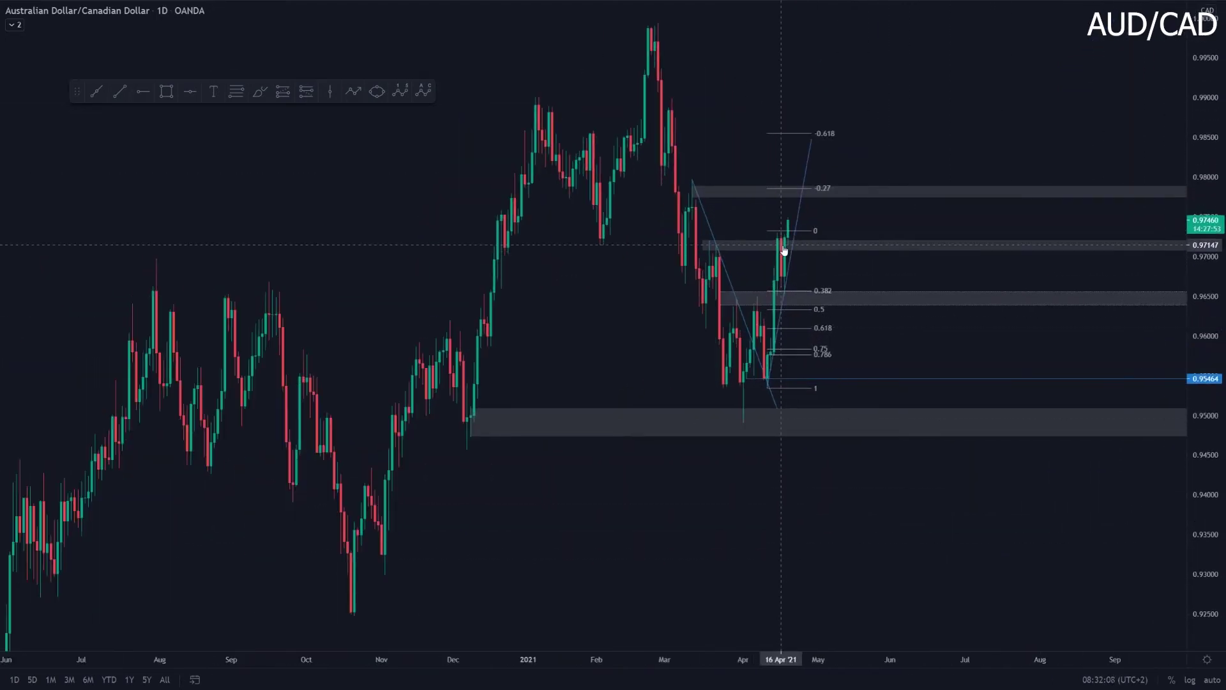
- On the 4-hour timeframe, brush a projected path from the latest candle up to the 0.9780 zone and down to about 0.9700
{"action": "type", "text": "4h"}
{"action": "key", "text": "Return"}
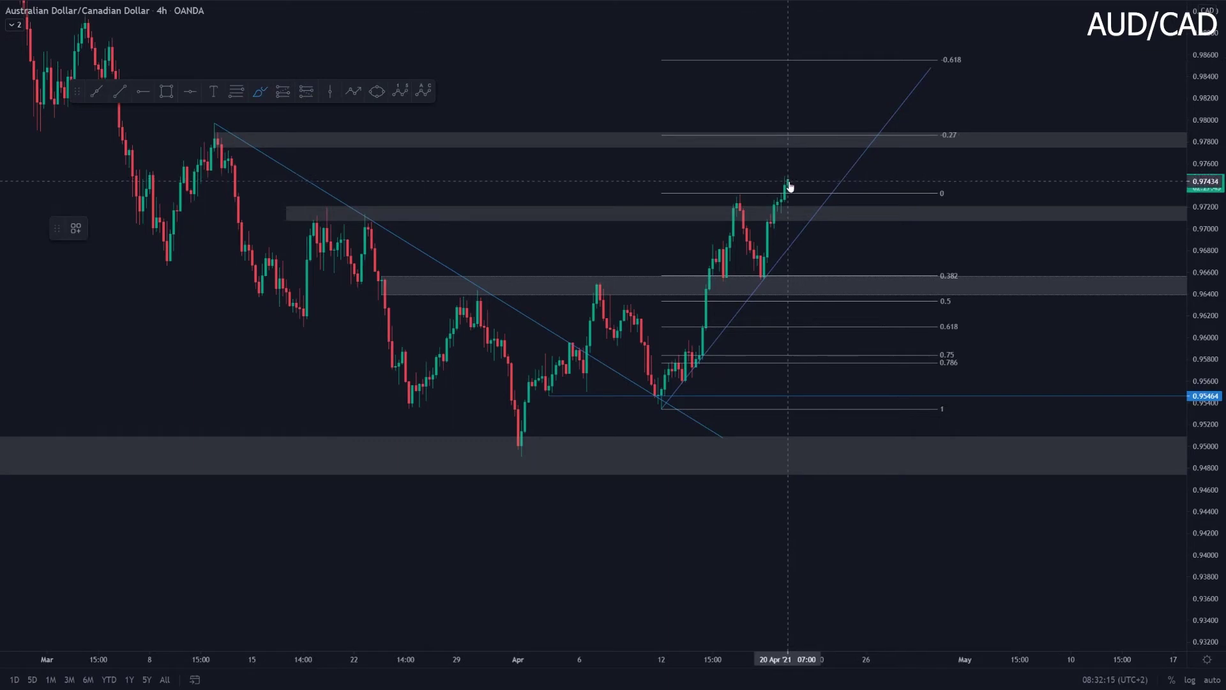
{"action": "mouse_move", "coordinate": [790, 186]}
{"action": "left_mouse_down"}
{"action": "mouse_move", "coordinate": [800, 173]}
{"action": "mouse_move", "coordinate": [824, 190]}
{"action": "mouse_move", "coordinate": [861, 140]}
{"action": "mouse_move", "coordinate": [900, 198]}
{"action": "mouse_move", "coordinate": [966, 236]}
{"action": "left_mouse_up"}
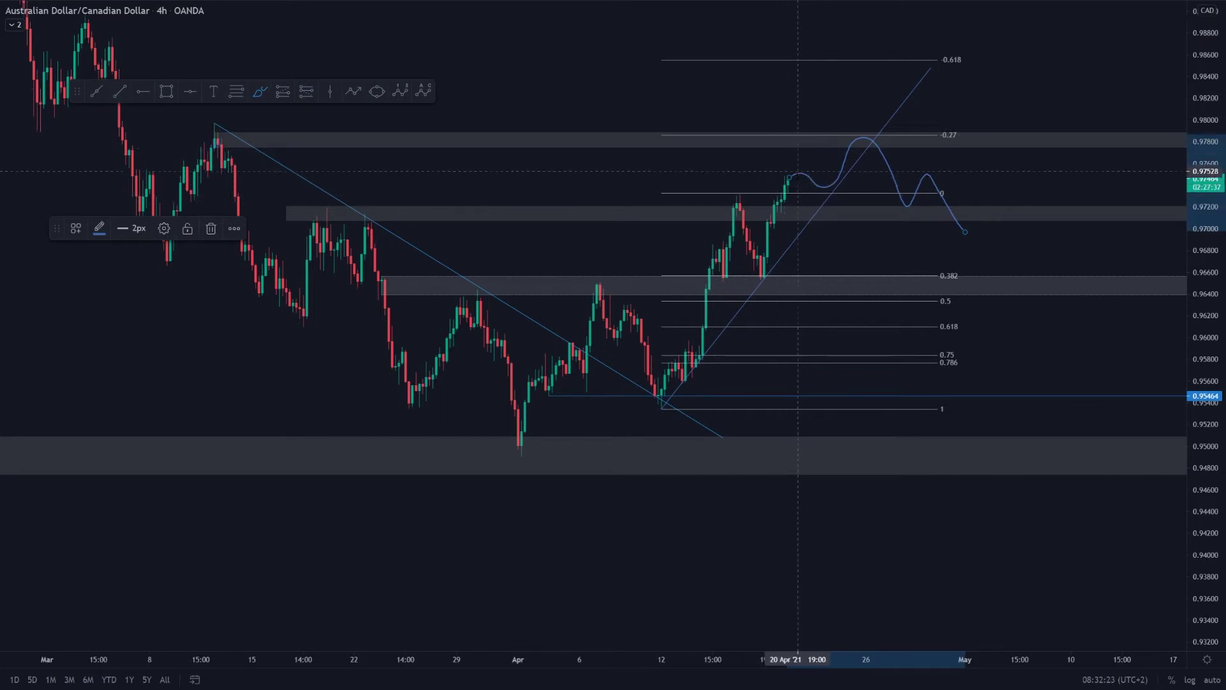
{"action": "left_click", "coordinate": [1027, 97]}
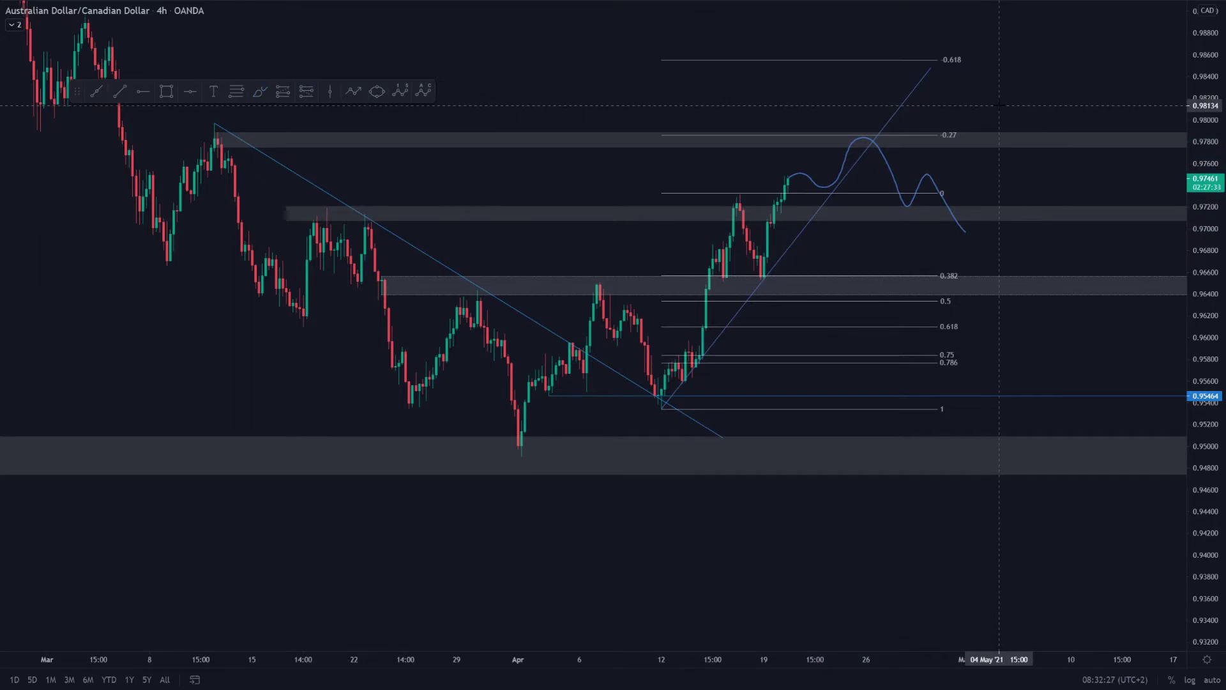
- Load the OANDA AUDUSD chart and delete the old upward arrow sketch at the latest candles
{"action": "type", "text": "AUDU"}
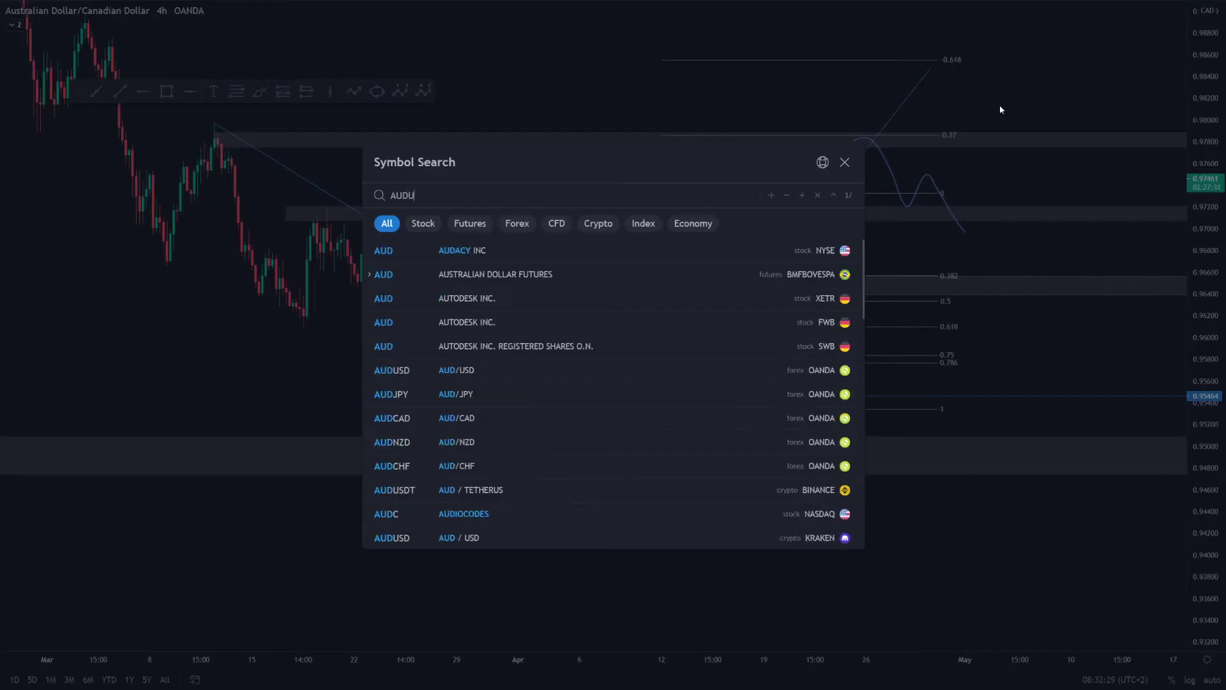
{"action": "type", "text": "SD"}
{"action": "key", "text": "Down"}
{"action": "key", "text": "Down"}
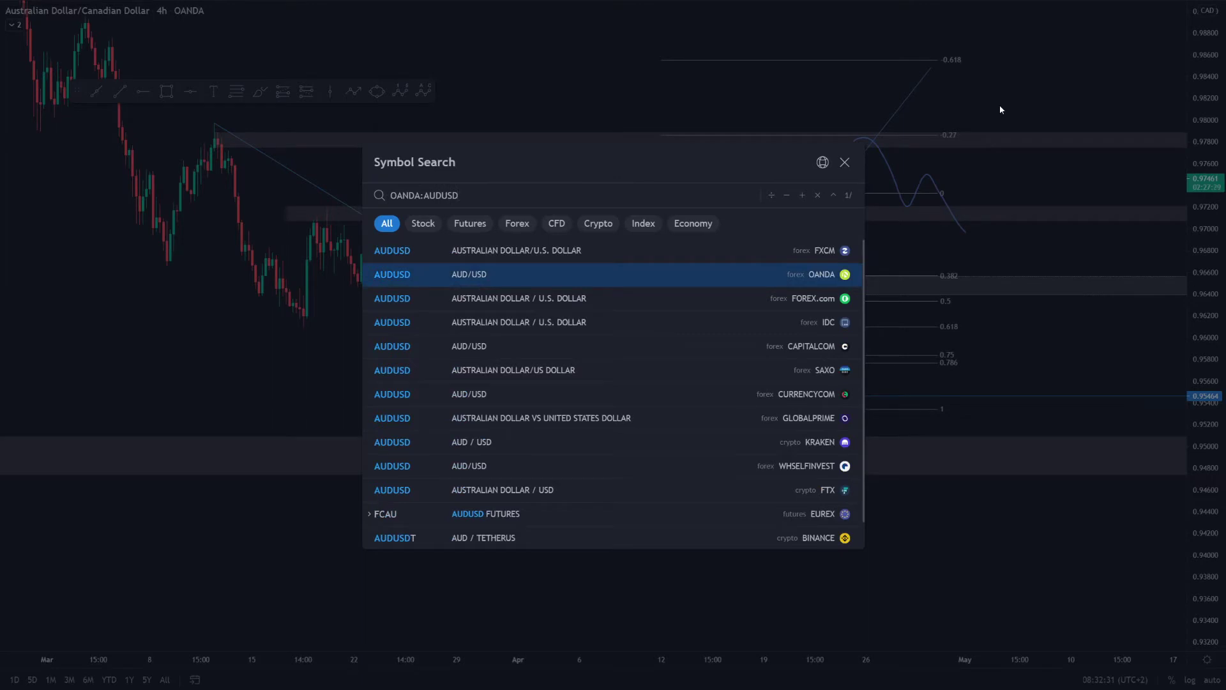
{"action": "key", "text": "Return"}
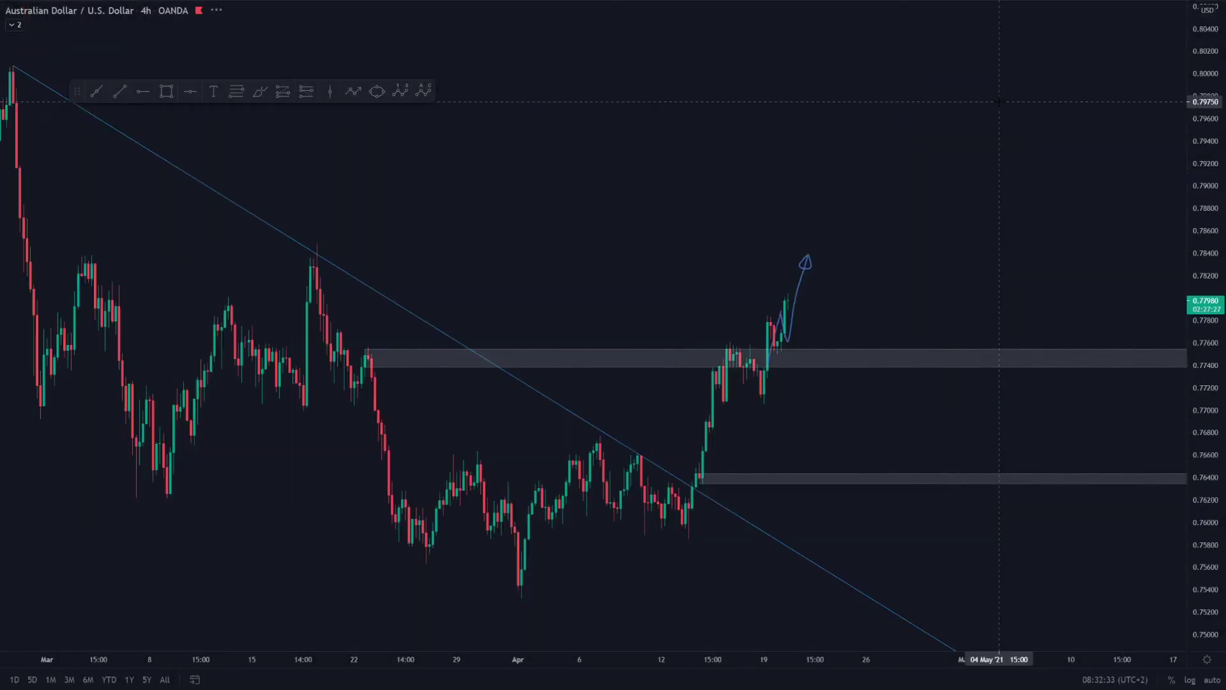
{"action": "left_click", "coordinate": [802, 279]}
{"action": "key", "text": "Delete"}
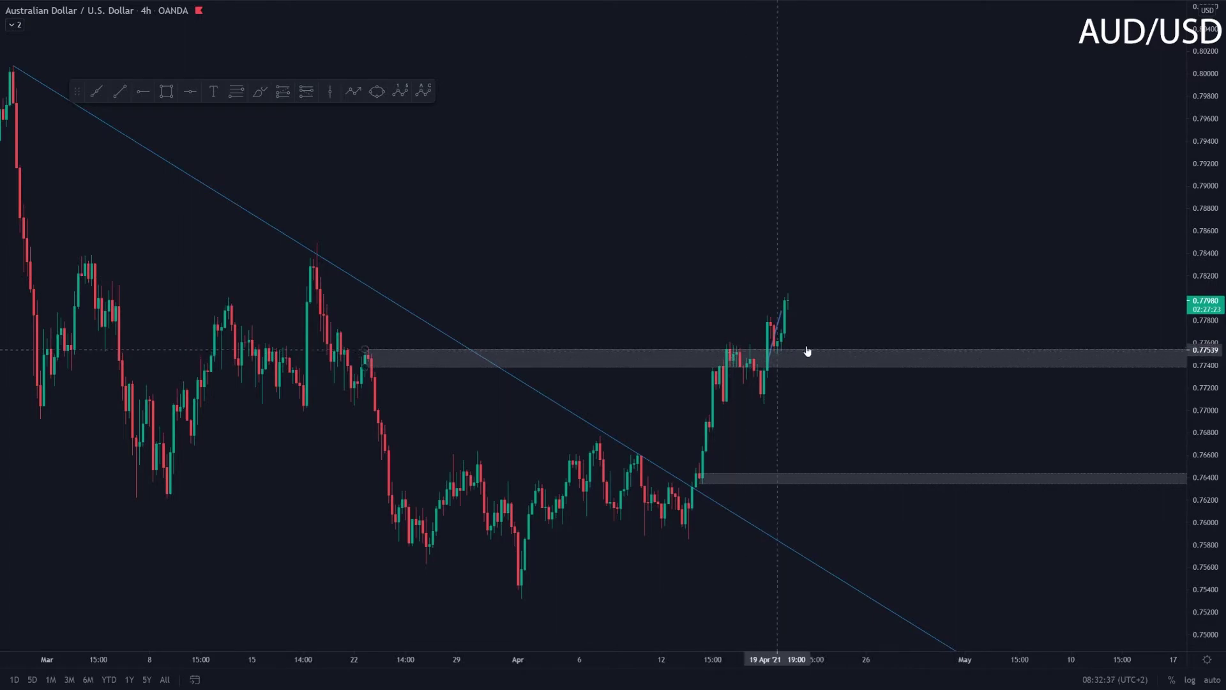
- Switch AUDUSD to the 1-hour timeframe and draw a Fibonacci retracement from the 19 April low at 0.7706 to the swing high at 0.7785
{"action": "left_click_drag", "start_coordinate": [879, 315], "coordinate": [1030, 220]}
{"action": "type", "text": "h"}
{"action": "key", "text": "Return"}
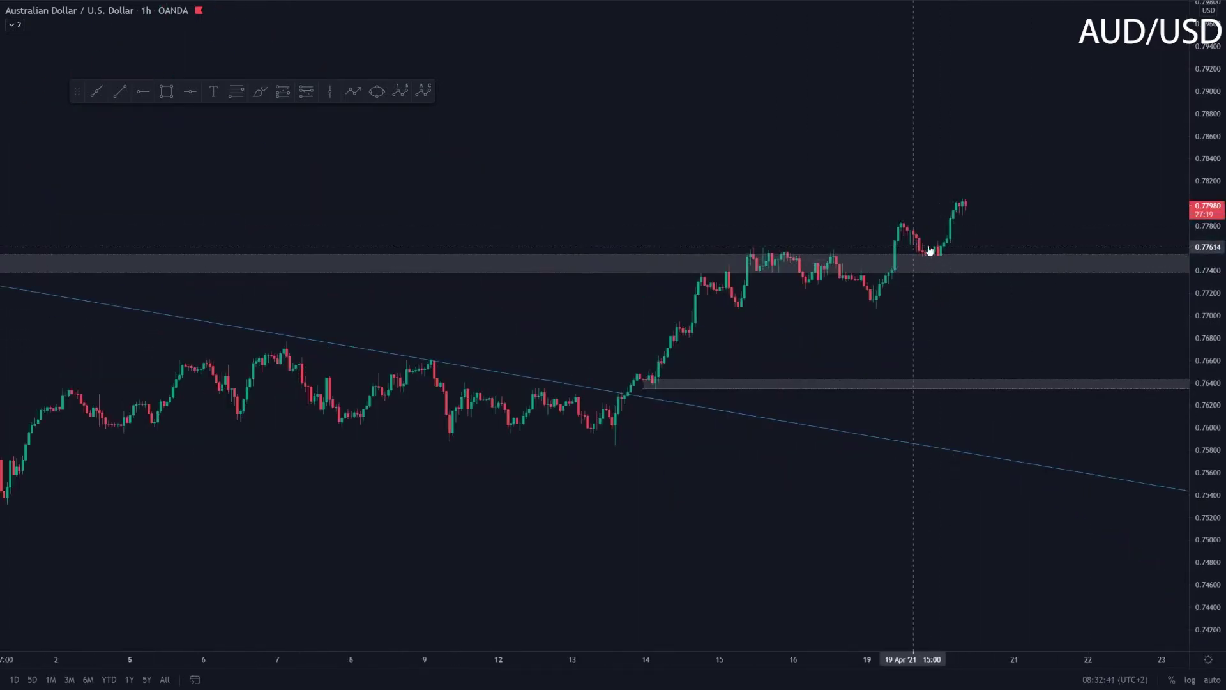
{"action": "left_click_drag", "start_coordinate": [1202, 416], "coordinate": [1201, 51]}
{"action": "left_click_drag", "start_coordinate": [984, 131], "coordinate": [867, 264]}
{"action": "left_click", "coordinate": [237, 95]}
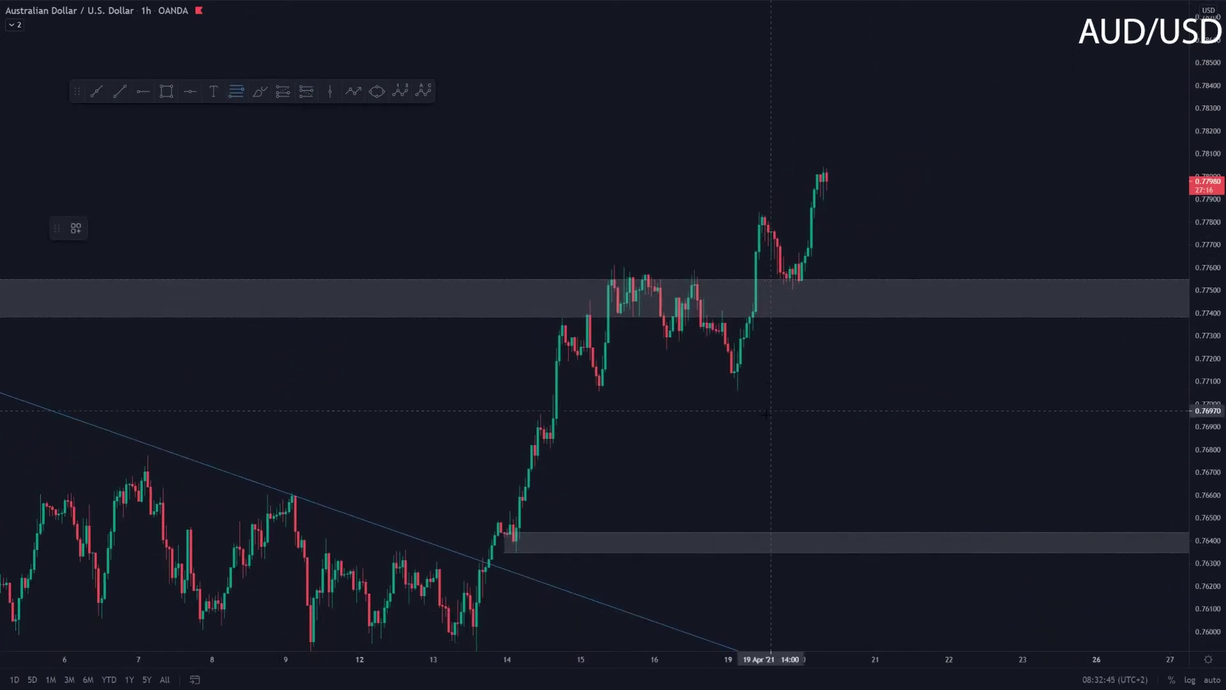
{"action": "left_click", "coordinate": [738, 390]}
{"action": "left_click", "coordinate": [961, 211]}
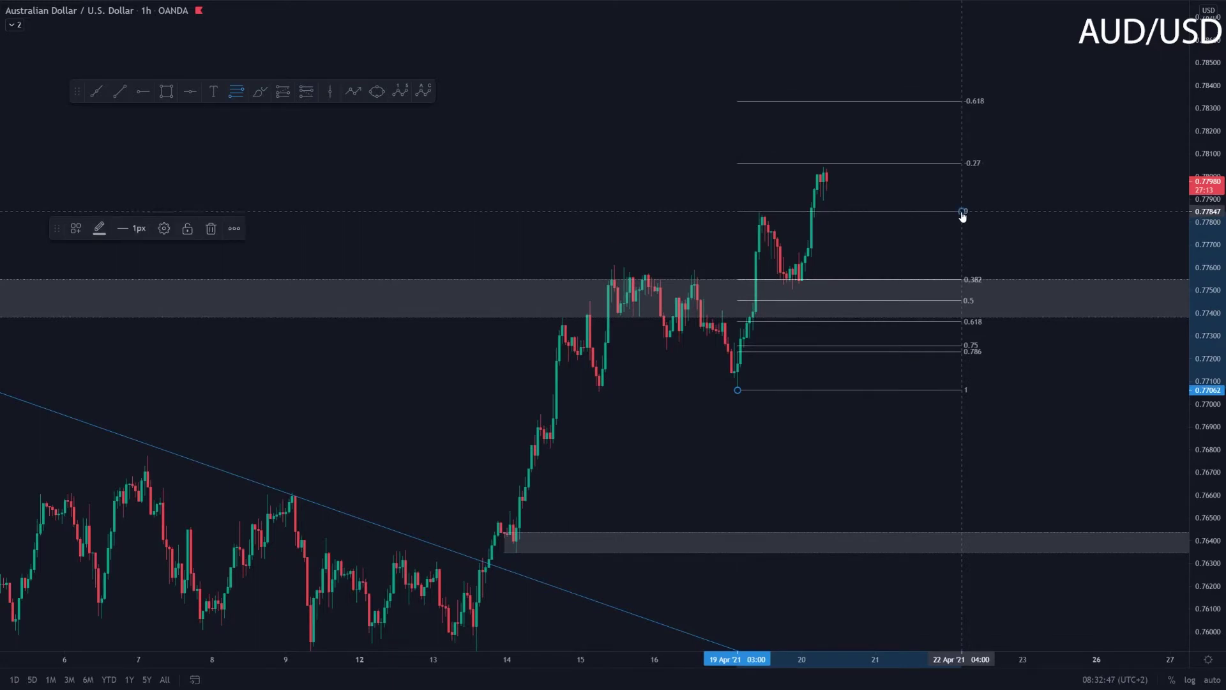
{"action": "left_click", "coordinate": [1032, 200]}
{"action": "left_click_drag", "start_coordinate": [1202, 428], "coordinate": [1204, 368]}
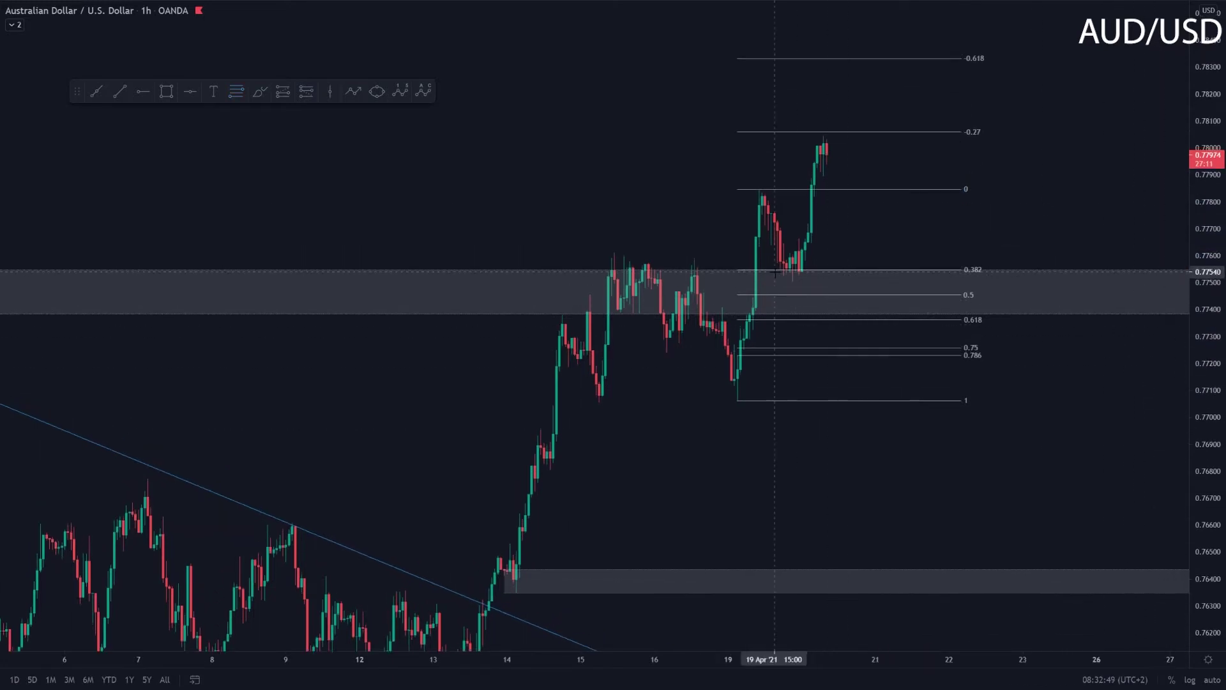
- Draw a rectangular zone over the 15–16 April highs, from about 0.7761 down to 0.7751
{"action": "left_click", "coordinate": [167, 94]}
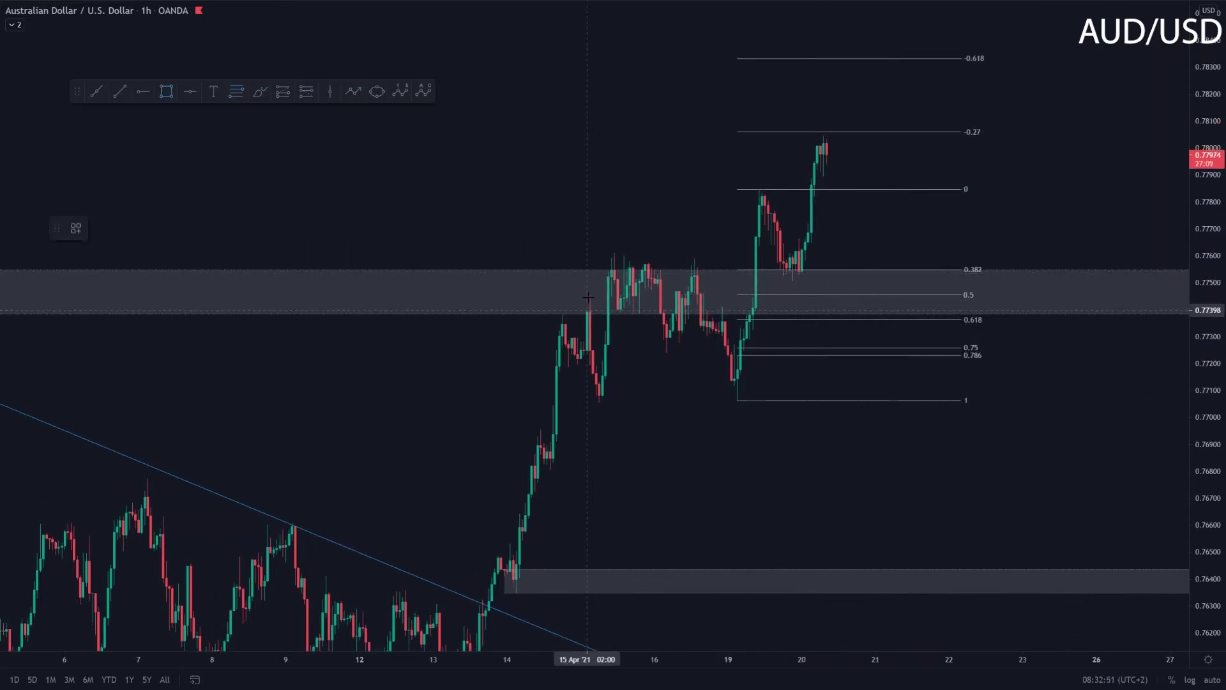
{"action": "left_click", "coordinate": [597, 253]}
{"action": "left_click", "coordinate": [599, 279]}
{"action": "left_click", "coordinate": [622, 200]}
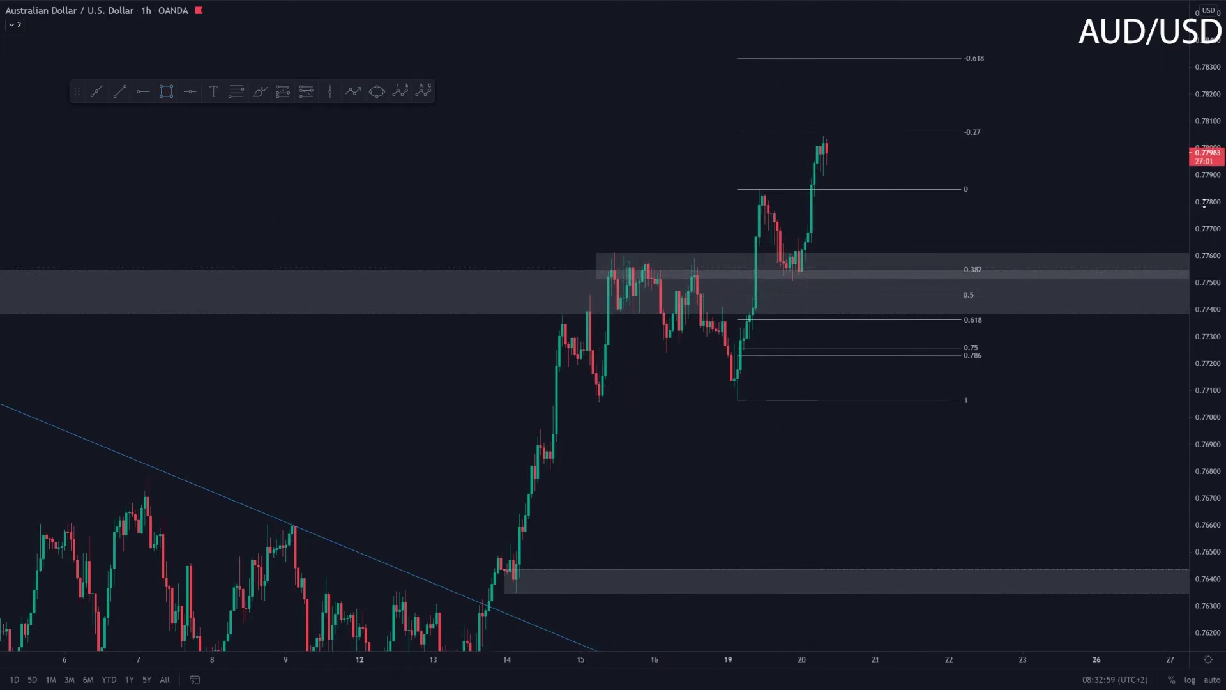
- Draw a rising trend line from the 19 April low through the 20 April pullback low up to about 0.7840
{"action": "left_click_drag", "start_coordinate": [1204, 203], "coordinate": [1204, 320]}
{"action": "left_click_drag", "start_coordinate": [1077, 427], "coordinate": [1134, 372]}
{"action": "scroll", "coordinate": [803, 384], "scroll_direction": "down", "scroll_amount": 3}
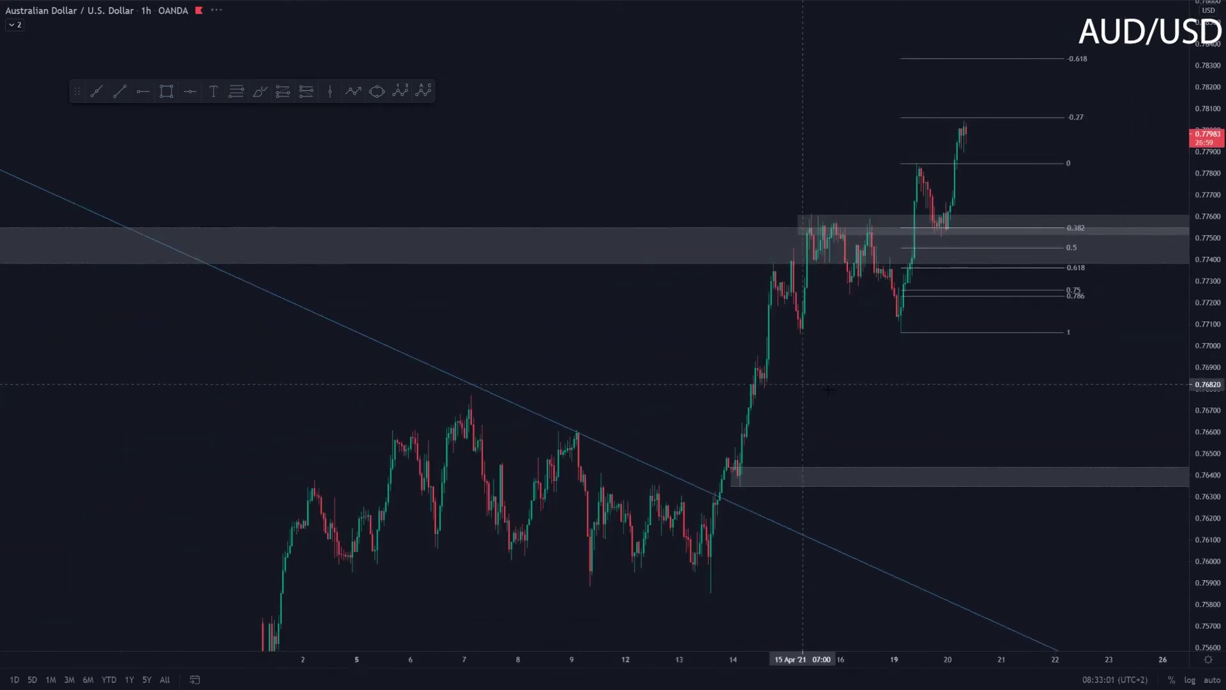
{"action": "left_click_drag", "start_coordinate": [970, 366], "coordinate": [962, 329]}
{"action": "left_click_drag", "start_coordinate": [1200, 318], "coordinate": [1075, 350]}
{"action": "left_click_drag", "start_coordinate": [611, 347], "coordinate": [593, 331]}
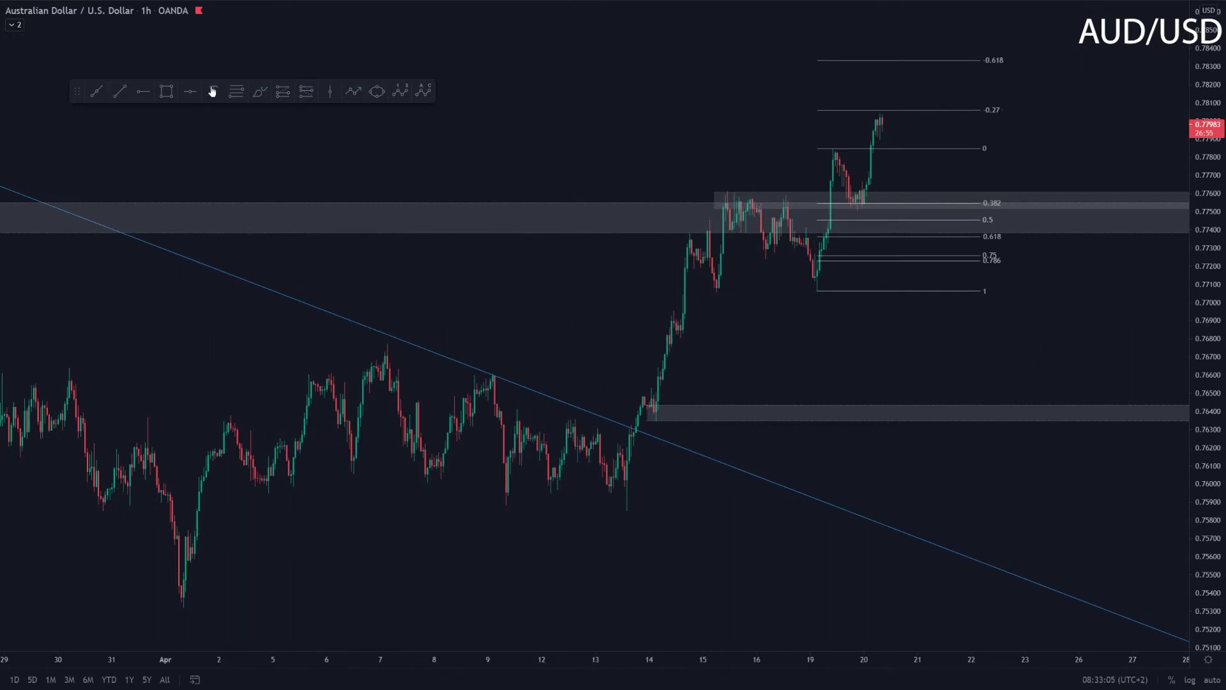
{"action": "left_click", "coordinate": [120, 91]}
{"action": "left_click", "coordinate": [815, 293]}
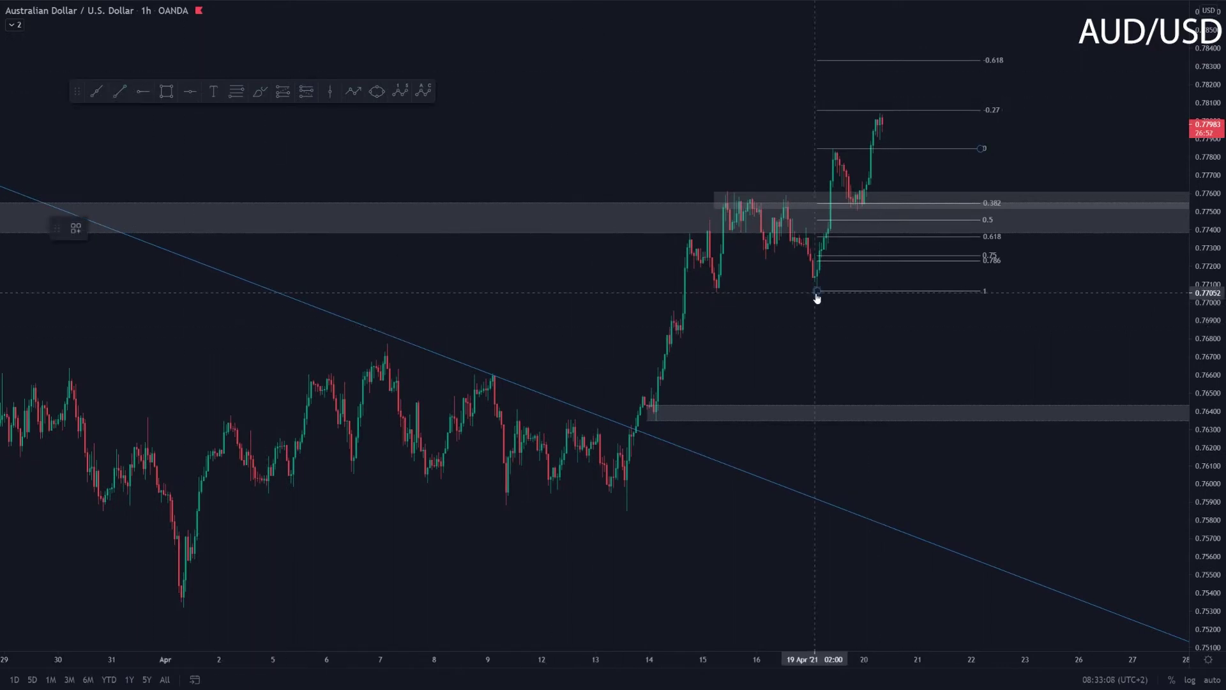
{"action": "left_click", "coordinate": [957, 48]}
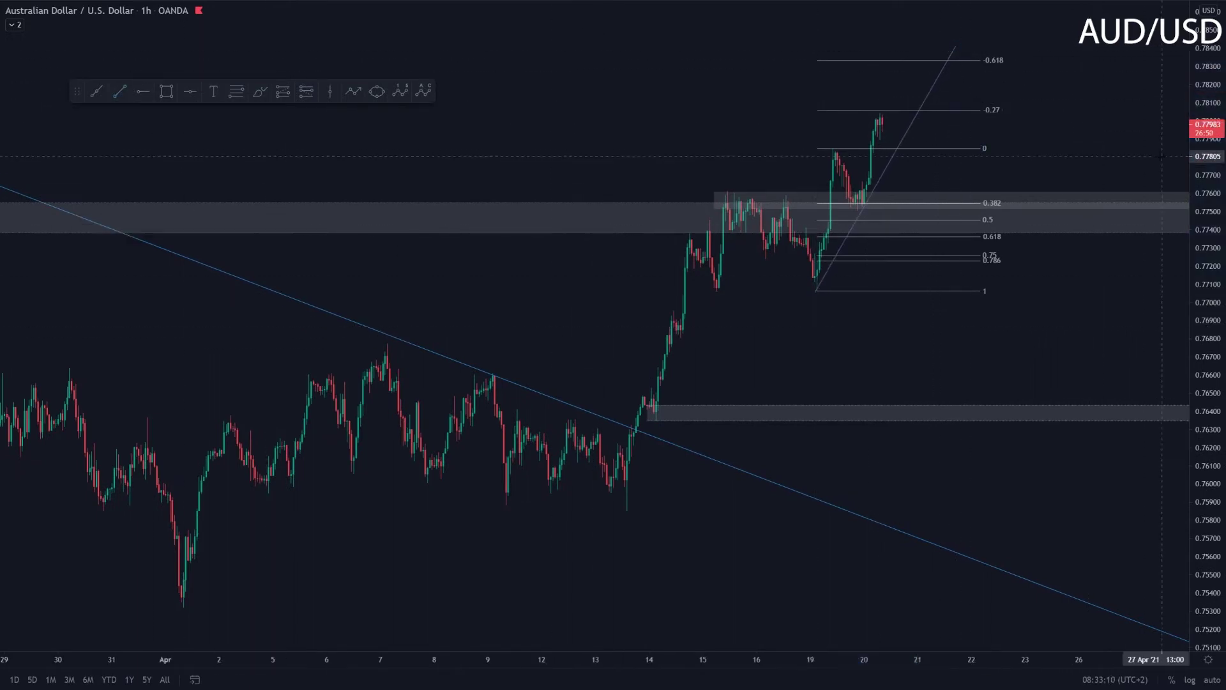
- Draw a thin rectangular zone at the 19 April swing high, from about 0.7788 down to 0.7781
{"action": "left_click_drag", "start_coordinate": [1200, 226], "coordinate": [1200, 280]}
{"action": "scroll", "coordinate": [815, 271], "scroll_direction": "up", "scroll_amount": 2}
{"action": "left_click_drag", "start_coordinate": [1065, 186], "coordinate": [1045, 326]}
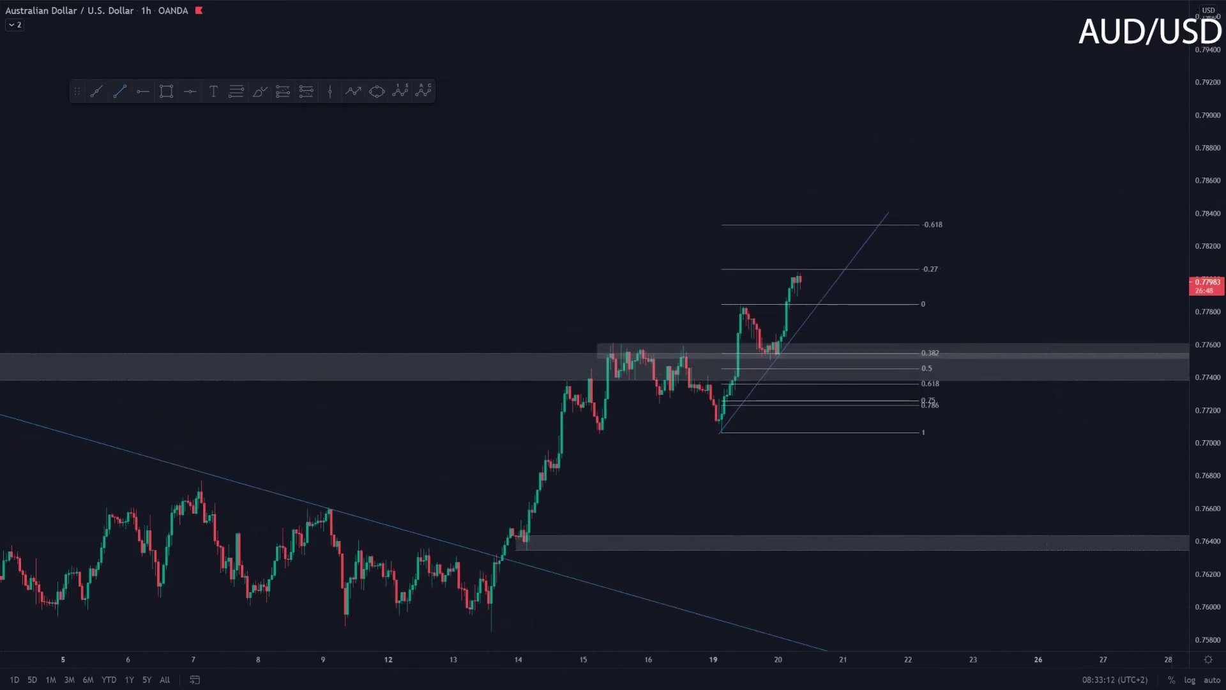
{"action": "left_click_drag", "start_coordinate": [1194, 495], "coordinate": [1195, 344]}
{"action": "left_click_drag", "start_coordinate": [984, 319], "coordinate": [994, 275]}
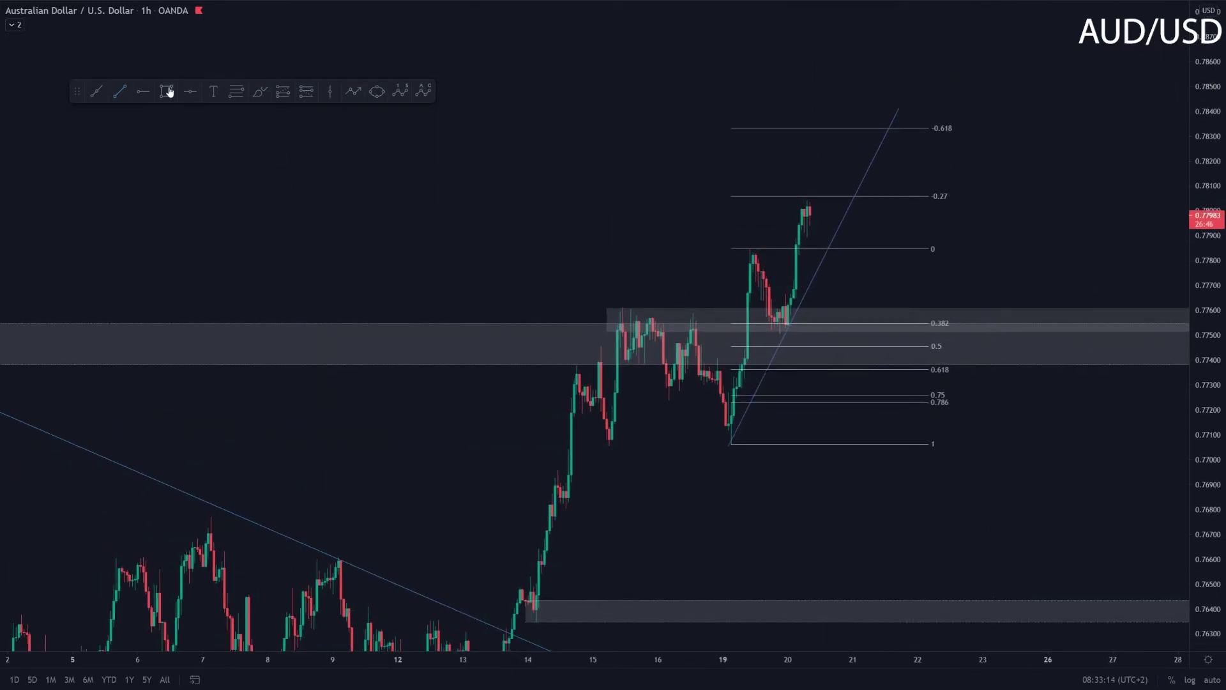
{"action": "key", "text": "alt+shift+r"}
{"action": "left_click", "coordinate": [699, 243]}
{"action": "left_click", "coordinate": [699, 257]}
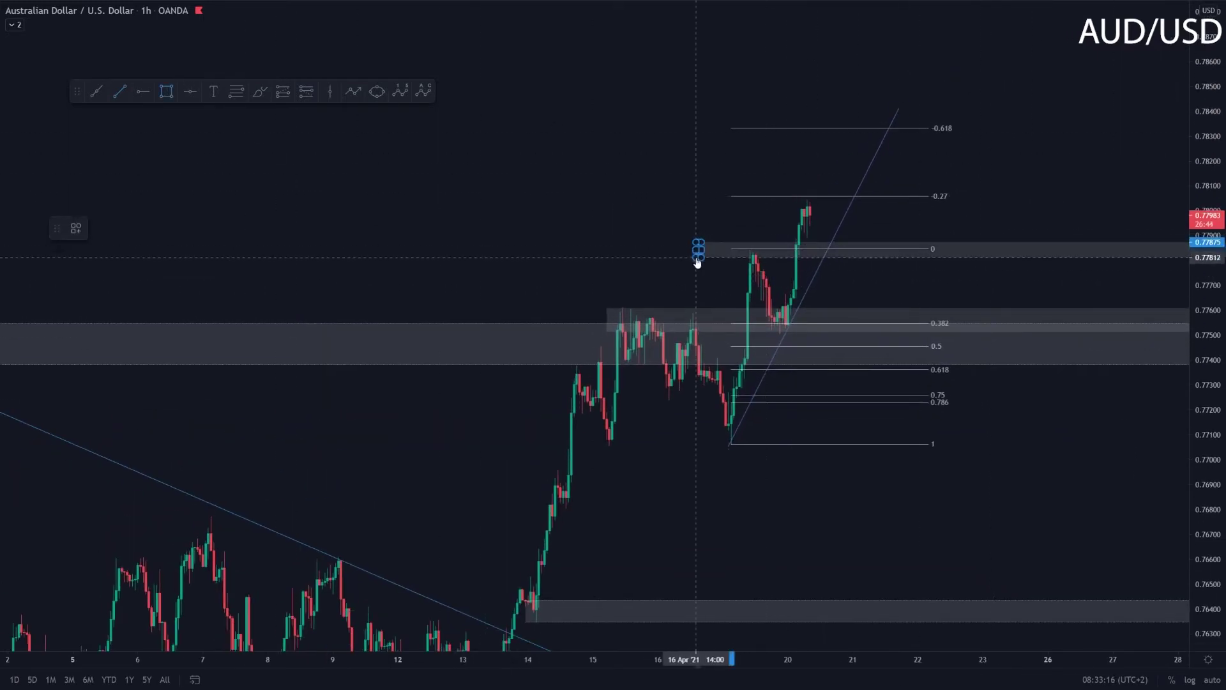
{"action": "left_click", "coordinate": [1025, 225]}
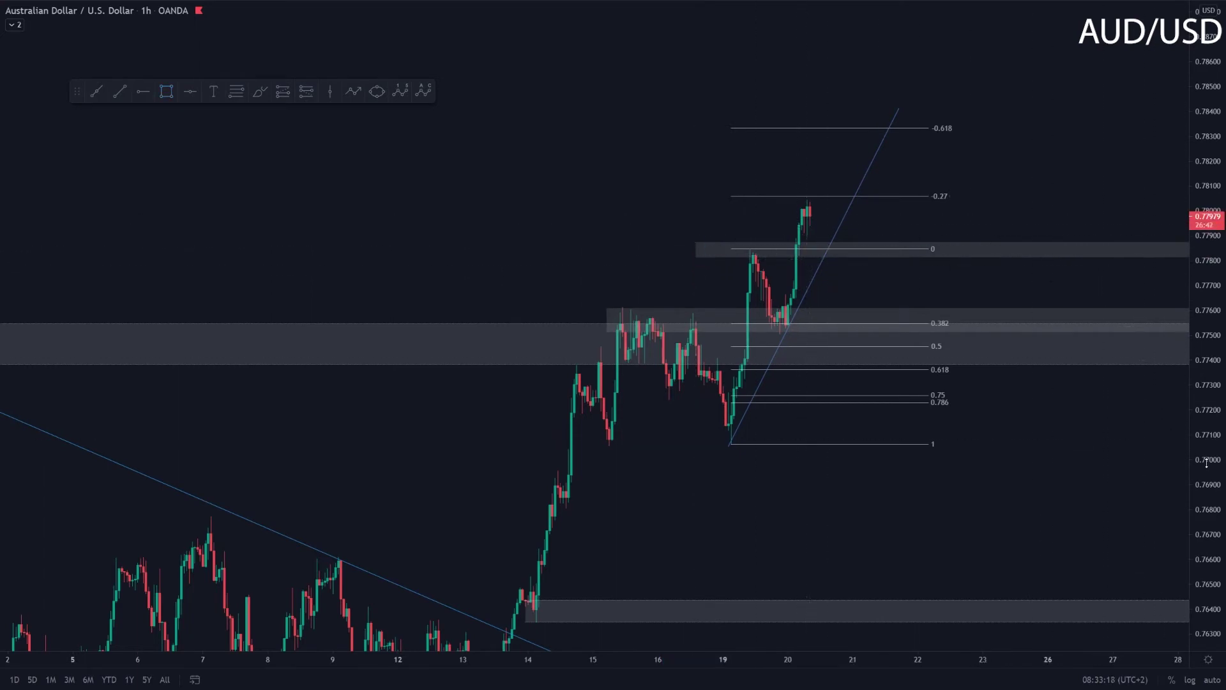
- Brush a circle around the 19 April swing high and a projected path dipping to about 0.7785 and rising to about 0.7816
{"action": "left_click_drag", "start_coordinate": [1204, 466], "coordinate": [1205, 345]}
{"action": "scroll", "coordinate": [711, 272], "scroll_direction": "up", "scroll_amount": 2}
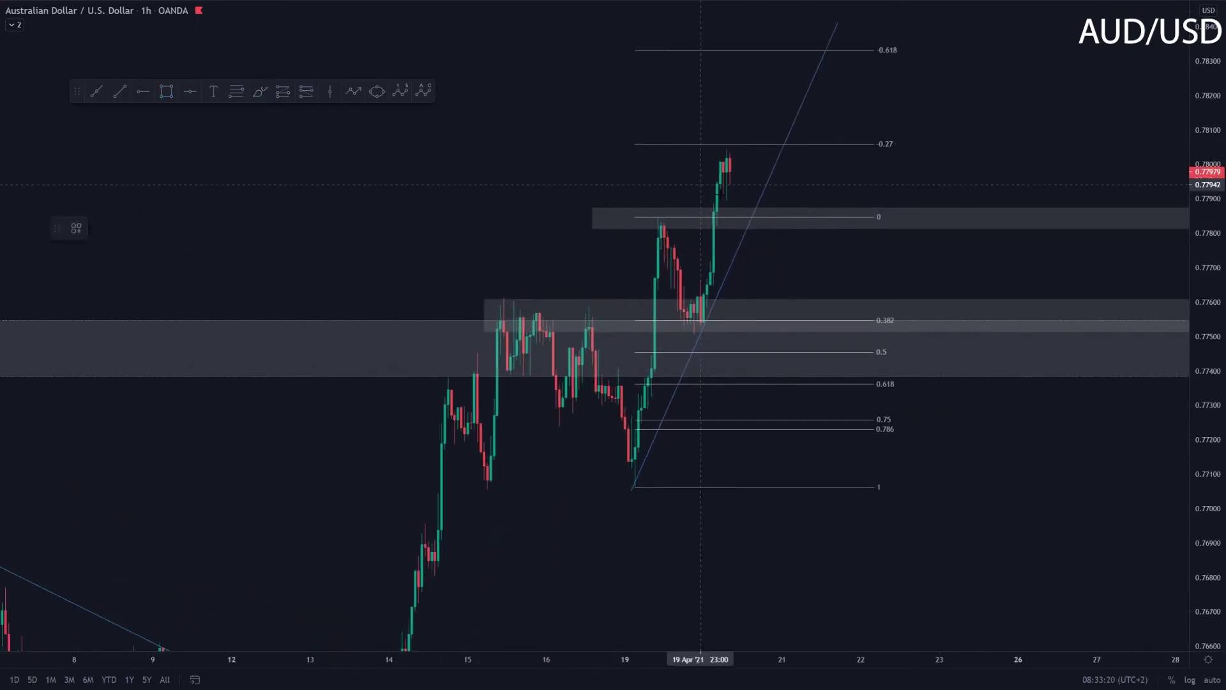
{"action": "left_click_drag", "start_coordinate": [671, 212], "coordinate": [645, 213]}
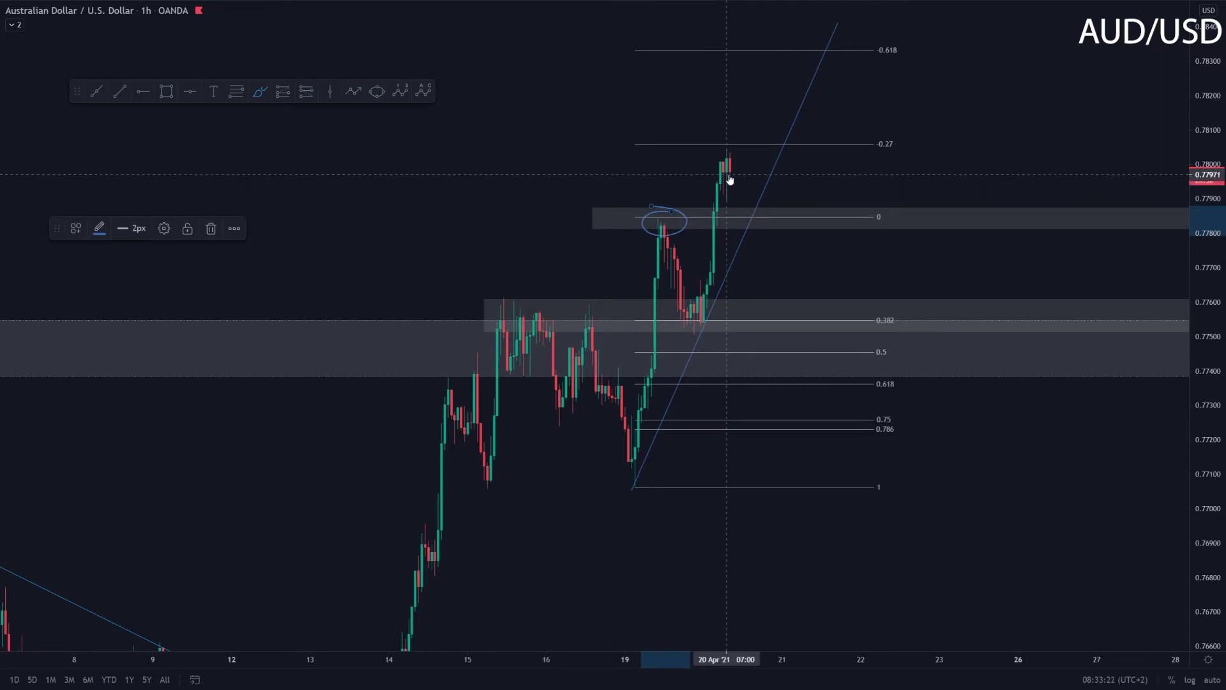
{"action": "mouse_move", "coordinate": [730, 179]}
{"action": "left_mouse_down"}
{"action": "mouse_move", "coordinate": [747, 221]}
{"action": "mouse_move", "coordinate": [773, 109]}
{"action": "left_mouse_up"}
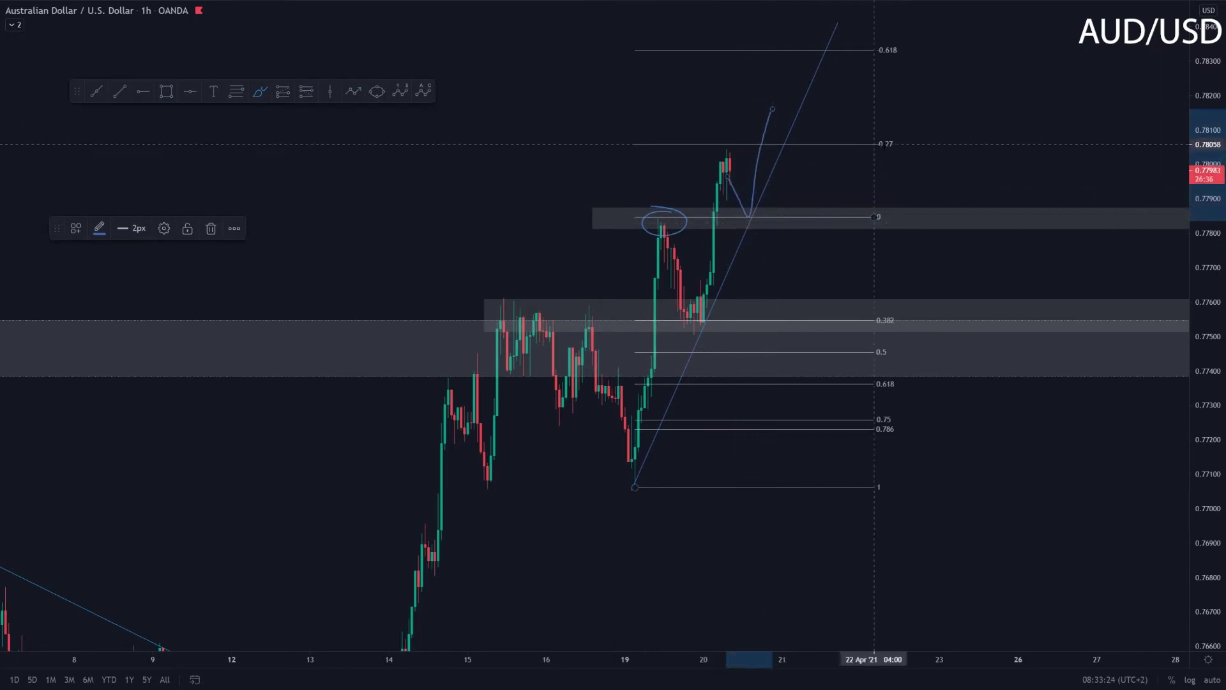
{"action": "left_click", "coordinate": [891, 145]}
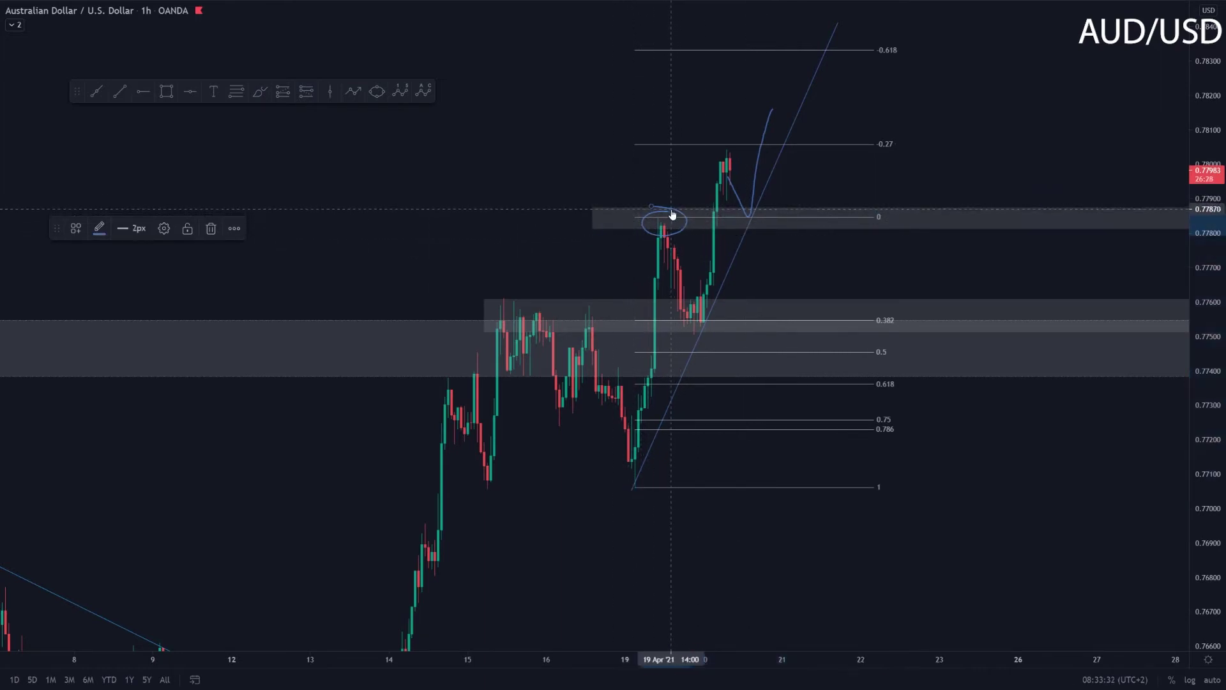
- Delete the circle and the zone at the 19 April swing high and switch the chart to the 4-hour timeframe
{"action": "key", "text": "Delete"}
{"action": "type", "text": "4h"}
{"action": "key", "text": "Return"}
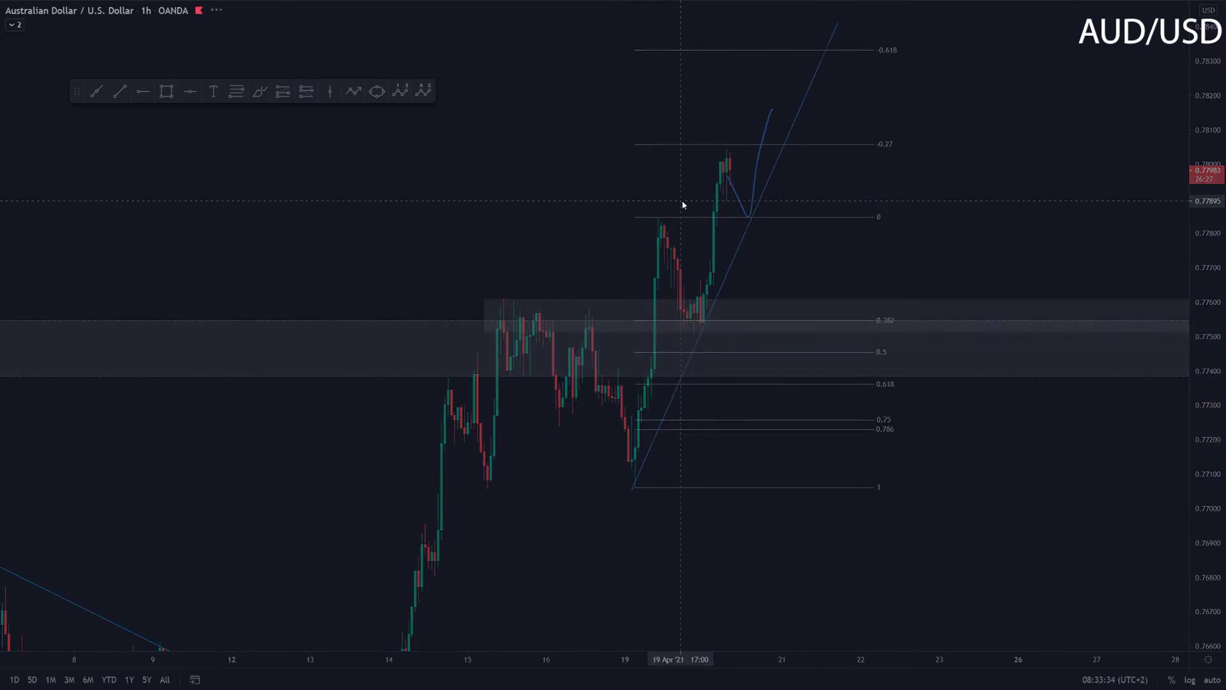
- Brush a circle around the late-March to mid-April price range and delete it again
{"action": "left_click_drag", "start_coordinate": [1197, 242], "coordinate": [1150, 632]}
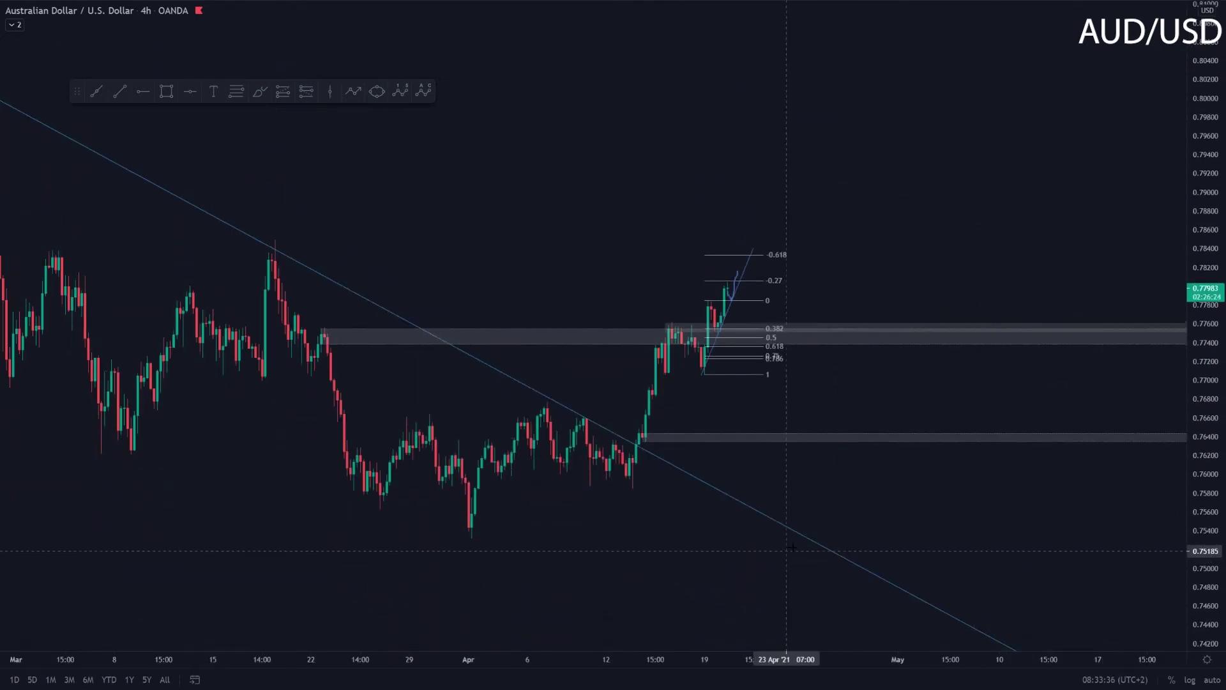
{"action": "scroll", "coordinate": [784, 550], "scroll_direction": "down", "scroll_amount": 3}
{"action": "left_click_drag", "start_coordinate": [1192, 565], "coordinate": [1192, 517]}
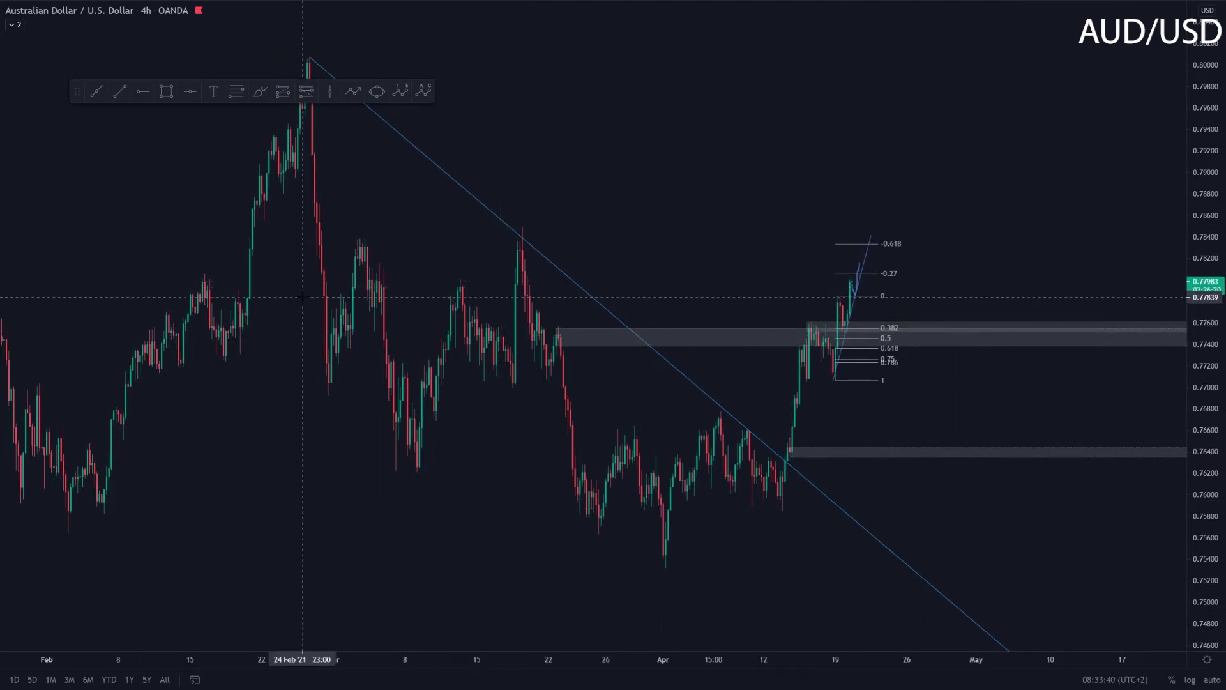
{"action": "mouse_move", "coordinate": [808, 428]}
{"action": "left_mouse_down"}
{"action": "mouse_move", "coordinate": [709, 416]}
{"action": "mouse_move", "coordinate": [632, 530]}
{"action": "mouse_move", "coordinate": [788, 436]}
{"action": "mouse_move", "coordinate": [754, 434]}
{"action": "left_mouse_up"}
{"action": "left_click", "coordinate": [960, 432]}
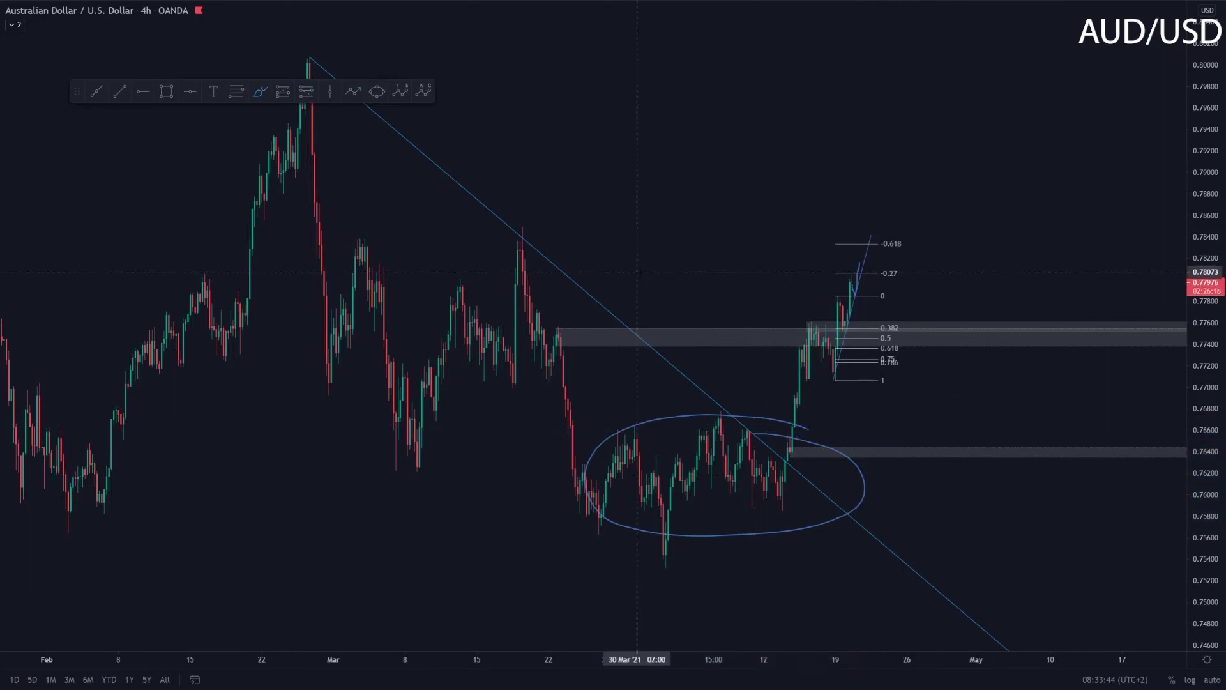
{"action": "left_click", "coordinate": [766, 424]}
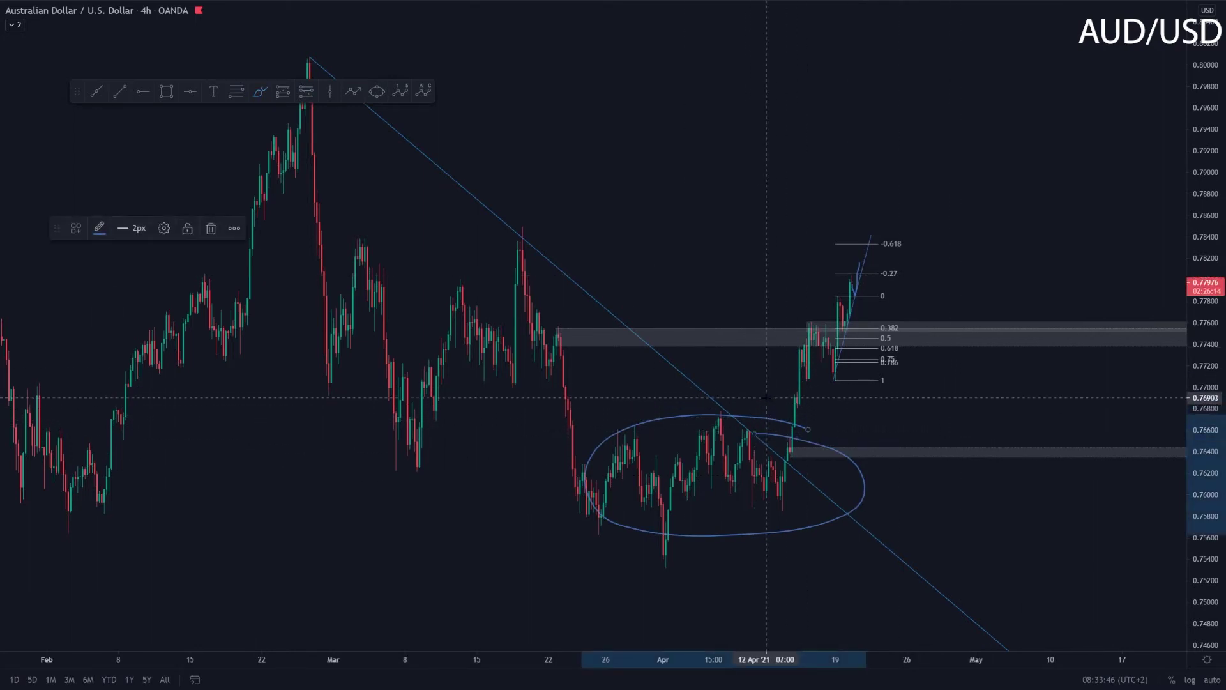
{"action": "key", "text": "Delete"}
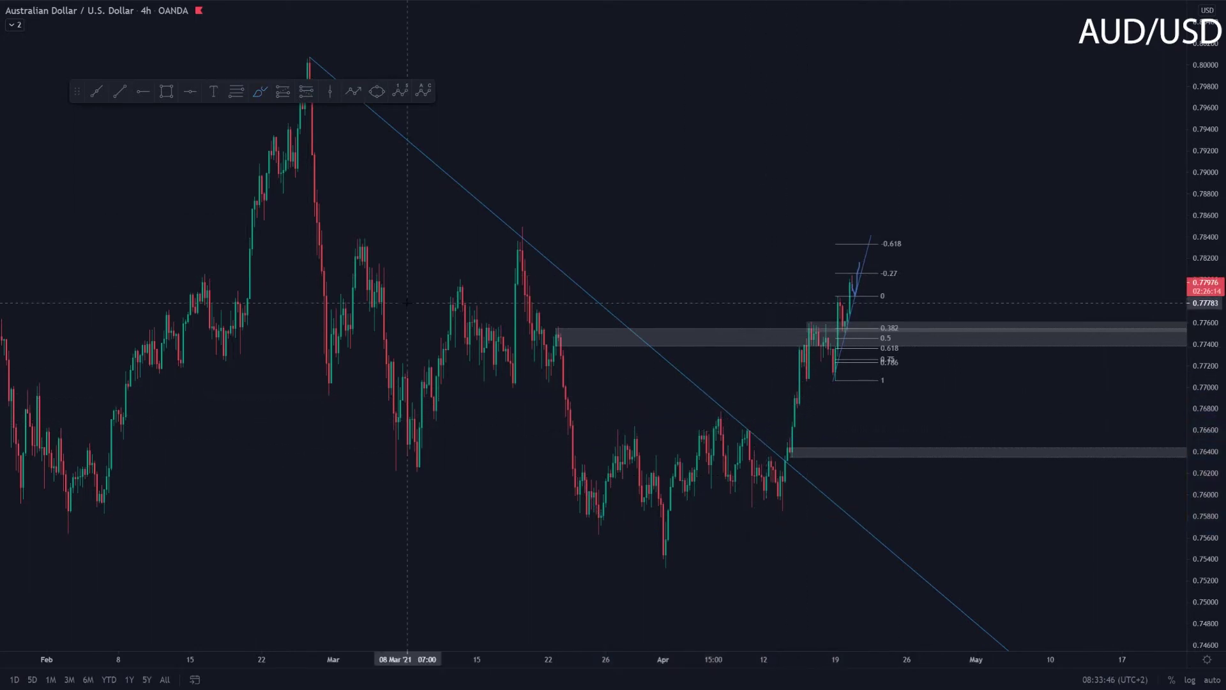
- Brush circles around the mid-March and mid-February price ranges and an upward stroke along the 18 February rally
{"action": "left_click", "coordinate": [257, 90]}
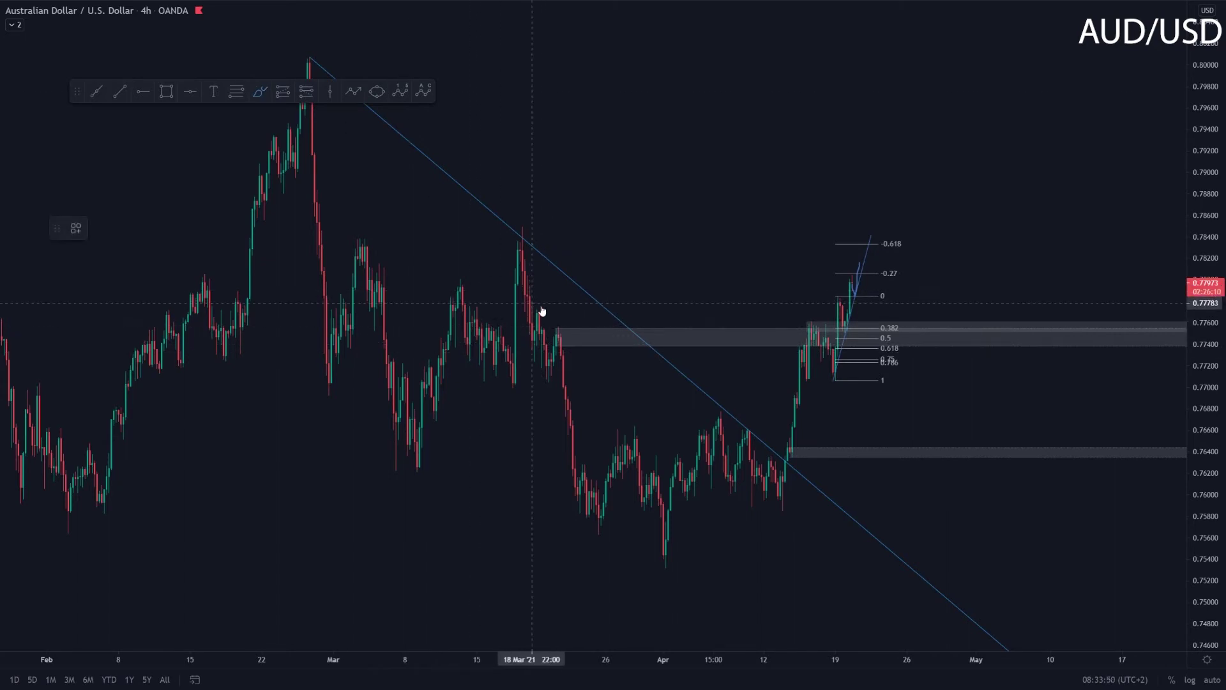
{"action": "mouse_move", "coordinate": [569, 284]}
{"action": "left_mouse_down"}
{"action": "mouse_move", "coordinate": [427, 291]}
{"action": "mouse_move", "coordinate": [571, 313]}
{"action": "mouse_move", "coordinate": [568, 284]}
{"action": "left_mouse_up"}
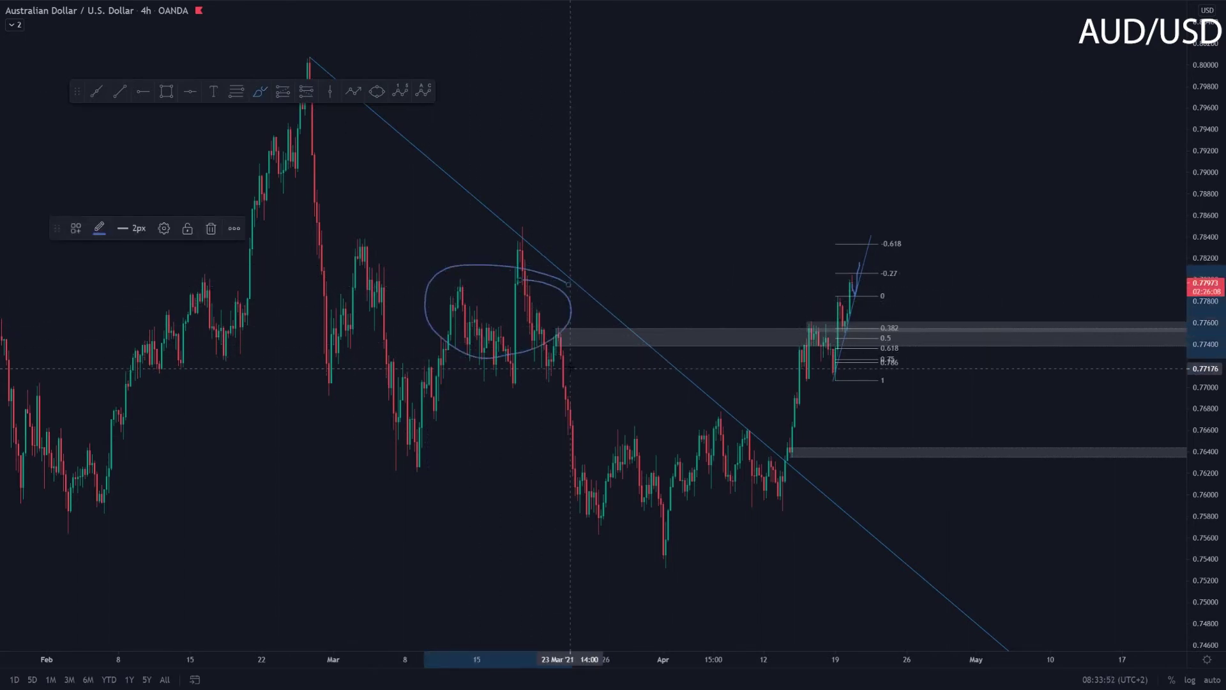
{"action": "scroll", "coordinate": [261, 303], "scroll_direction": "down", "scroll_amount": 1}
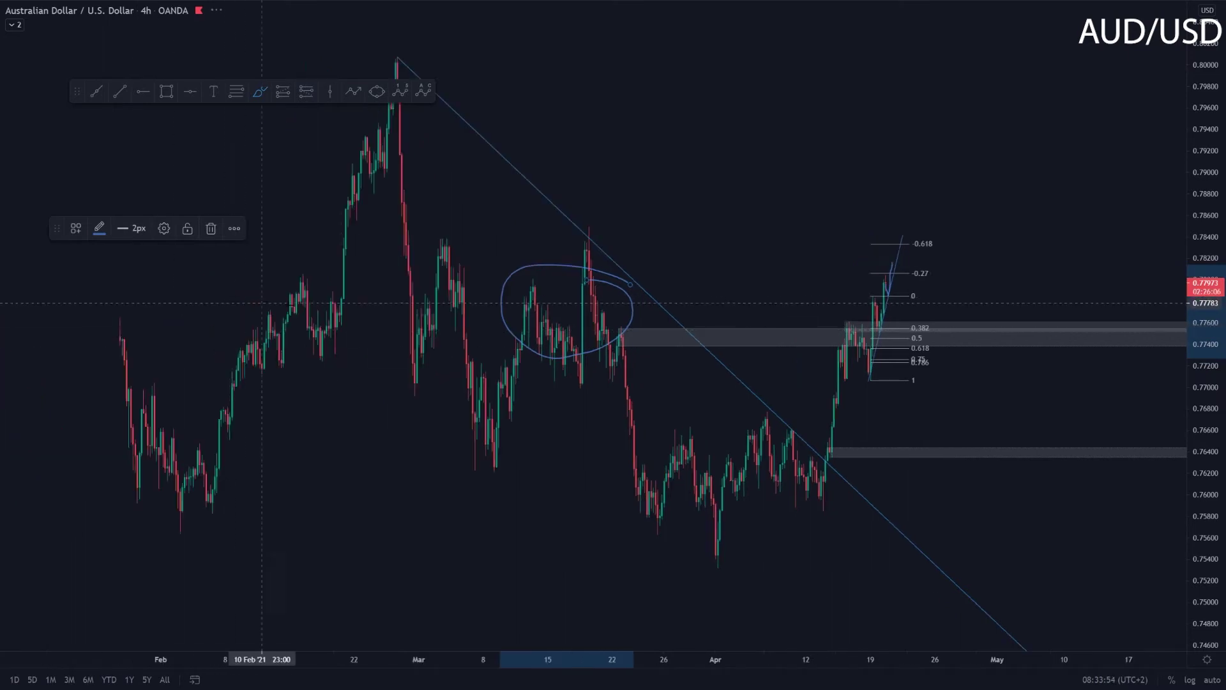
{"action": "mouse_move", "coordinate": [318, 292]}
{"action": "left_mouse_down"}
{"action": "mouse_move", "coordinate": [348, 312]}
{"action": "mouse_move", "coordinate": [344, 206]}
{"action": "left_mouse_up"}
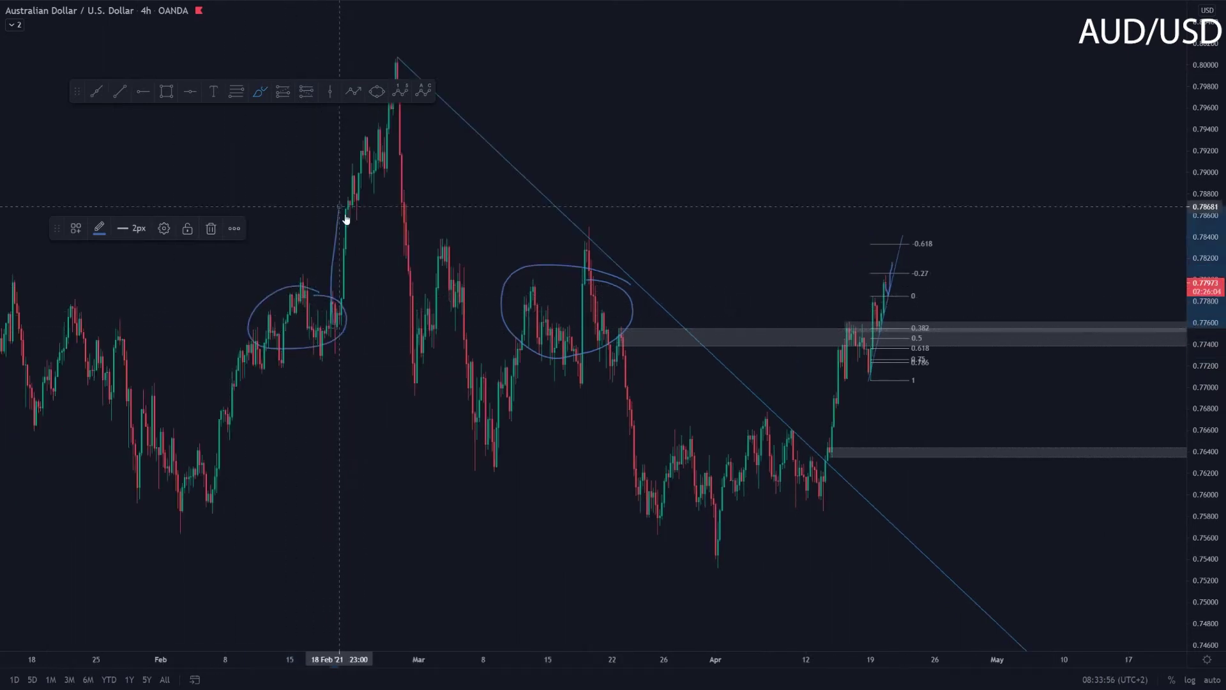
- Draw a rectangular zone at the 18 March swing high, from about 0.7827 up to 0.7849
{"action": "scroll", "coordinate": [1146, 455], "scroll_direction": "up", "scroll_amount": 2}
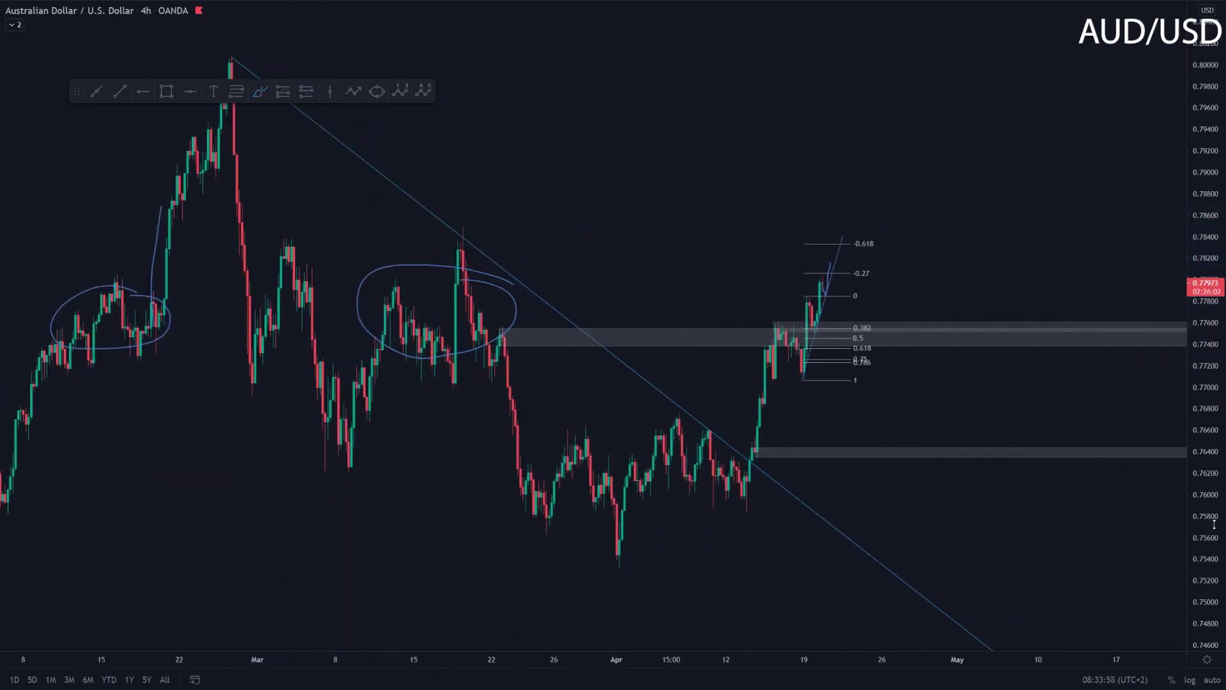
{"action": "left_click_drag", "start_coordinate": [1215, 524], "coordinate": [1214, 450]}
{"action": "key", "text": "Escape"}
{"action": "scroll", "coordinate": [894, 393], "scroll_direction": "up", "scroll_amount": 1}
{"action": "left_click_drag", "start_coordinate": [883, 368], "coordinate": [969, 308]}
{"action": "scroll", "coordinate": [961, 302], "scroll_direction": "up", "scroll_amount": 2}
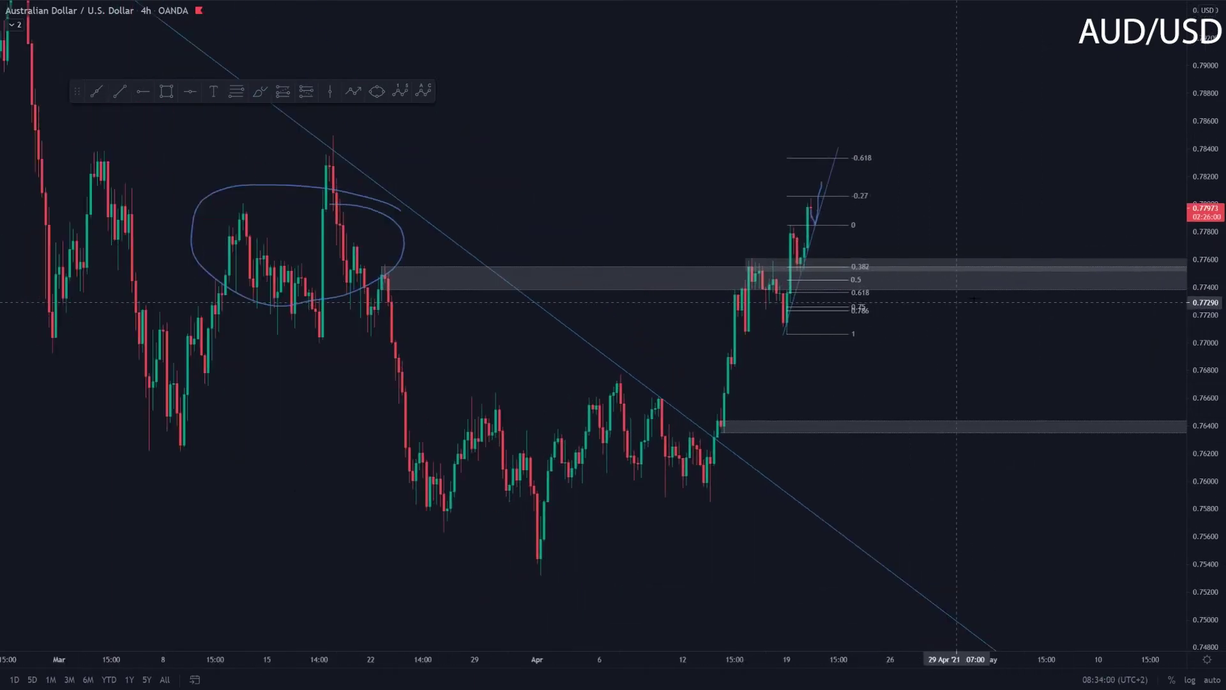
{"action": "scroll", "coordinate": [825, 95], "scroll_direction": "up", "scroll_amount": 3}
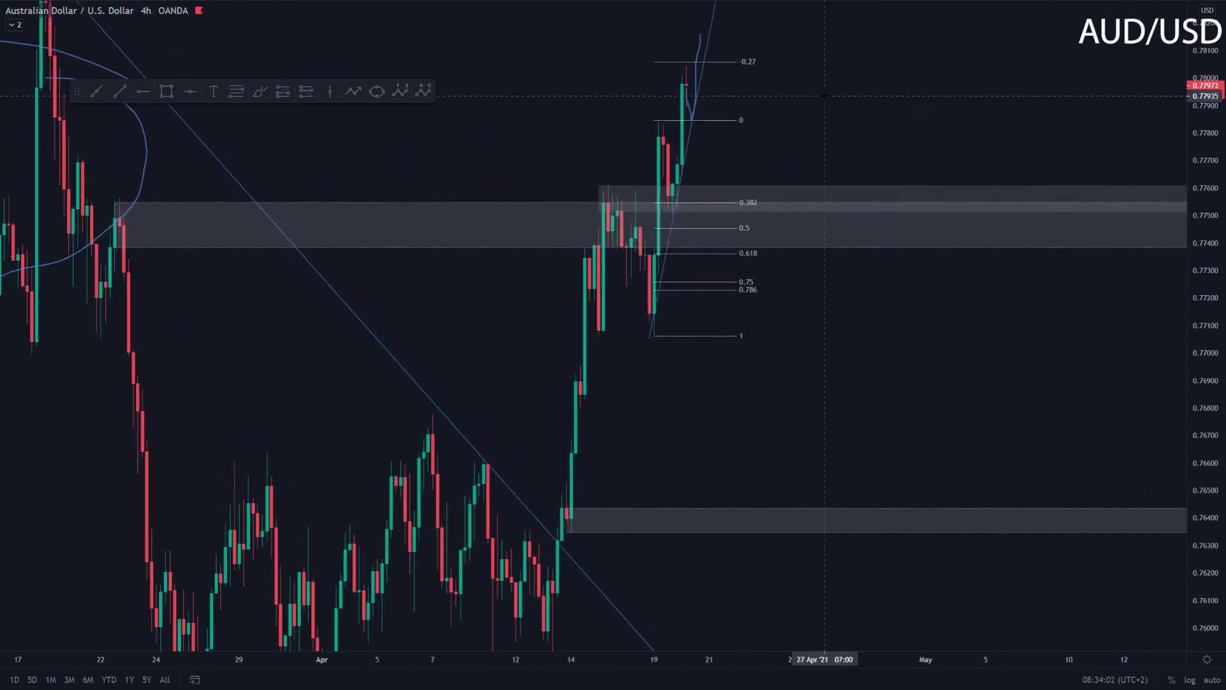
{"action": "left_click_drag", "start_coordinate": [825, 95], "coordinate": [865, 192]}
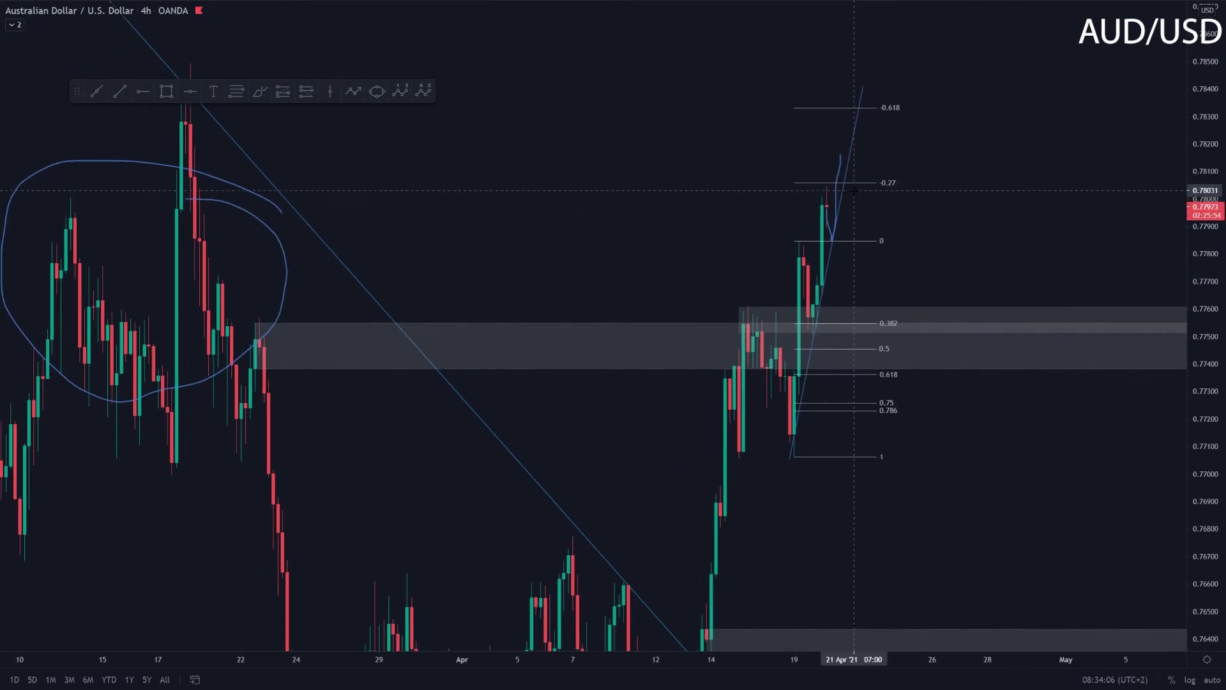
{"action": "left_click_drag", "start_coordinate": [365, 177], "coordinate": [449, 249]}
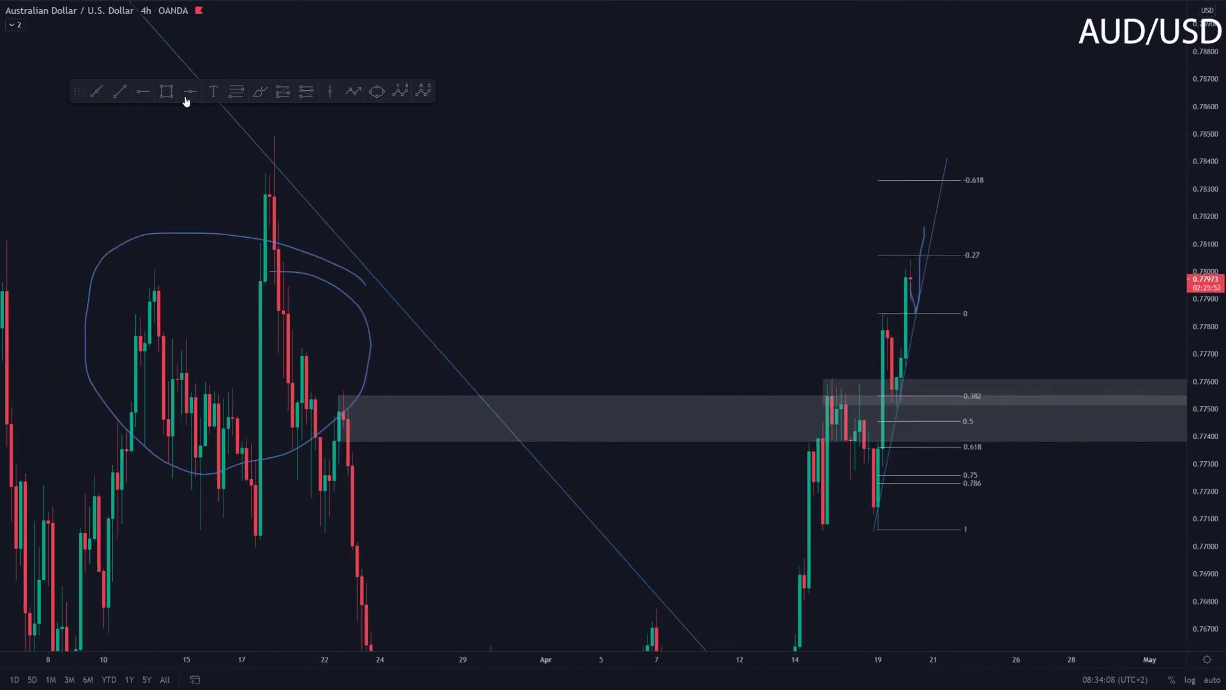
{"action": "left_click", "coordinate": [167, 92]}
{"action": "left_click_drag", "start_coordinate": [269, 197], "coordinate": [274, 136]}
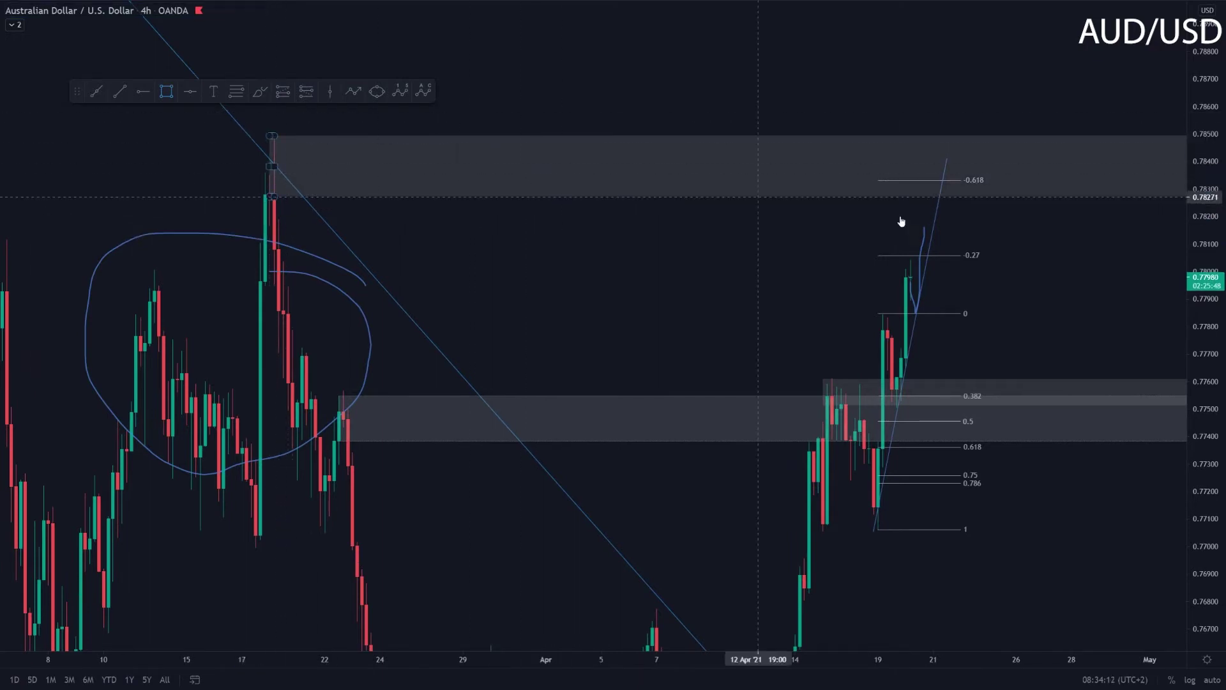
- Brush a continuation of the projected path up into the zone near 0.7838 and down to the lower zone at about 0.7638
{"action": "scroll", "coordinate": [1025, 346], "scroll_direction": "down", "scroll_amount": 4}
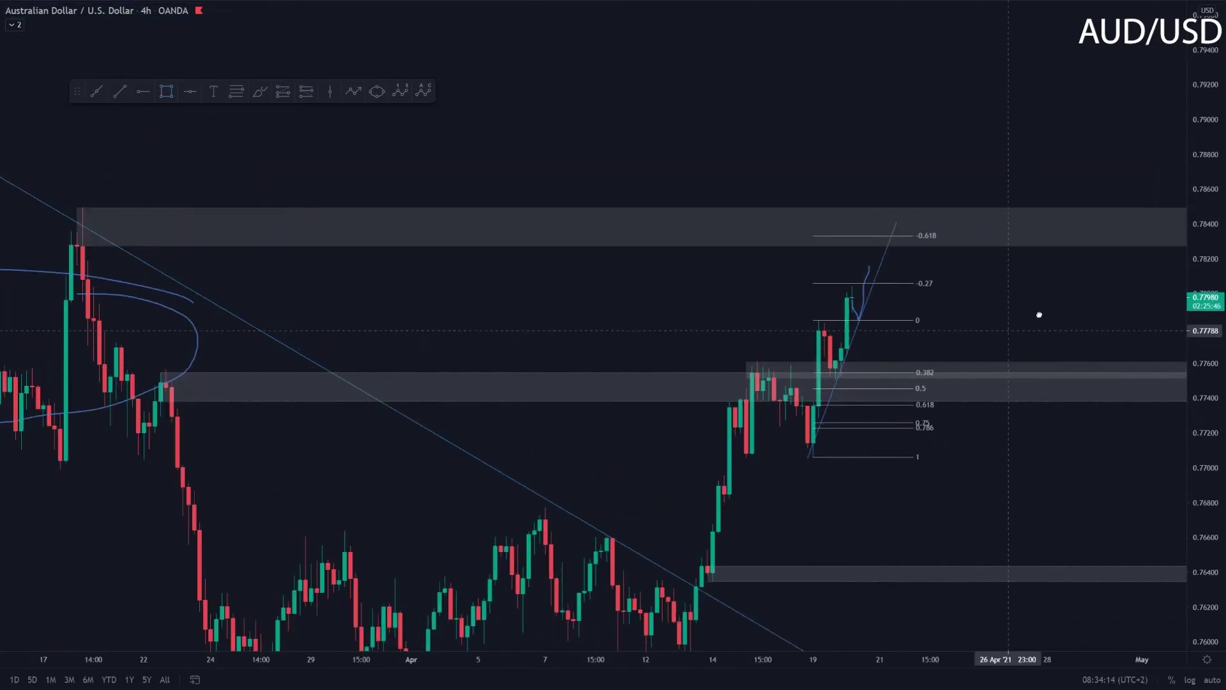
{"action": "left_click_drag", "start_coordinate": [1039, 314], "coordinate": [1124, 249]}
{"action": "left_click_drag", "start_coordinate": [555, 221], "coordinate": [700, 231]}
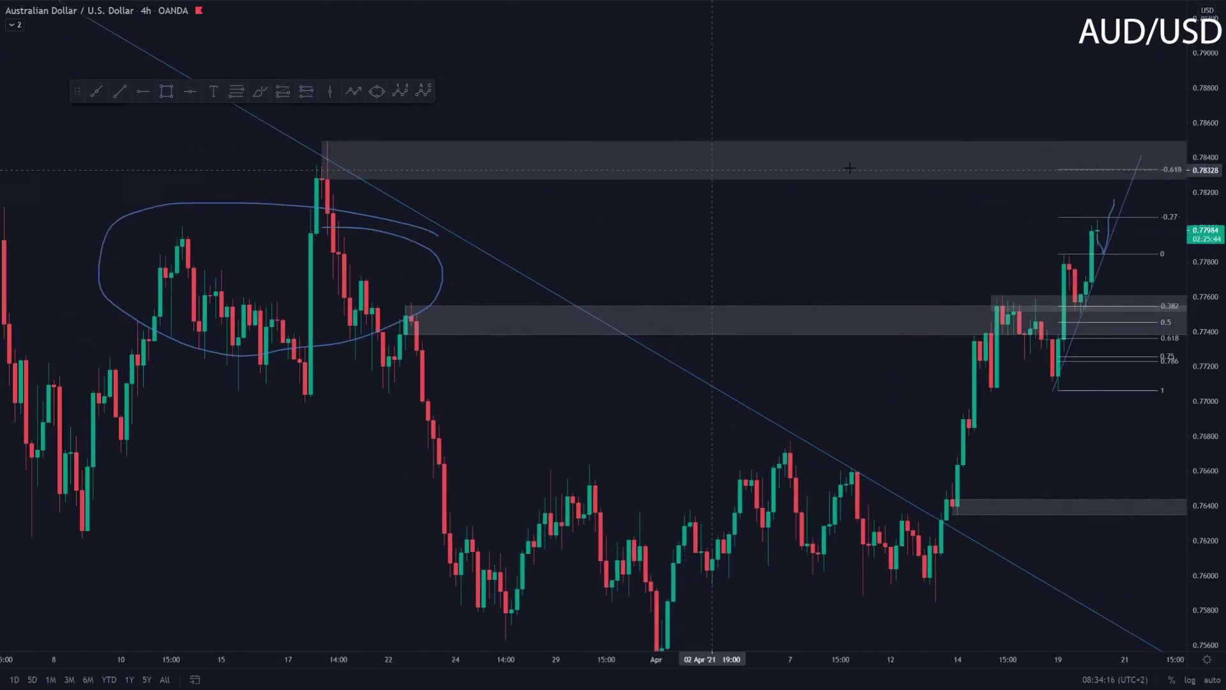
{"action": "left_click_drag", "start_coordinate": [1204, 168], "coordinate": [1204, 267]}
{"action": "left_click_drag", "start_coordinate": [890, 251], "coordinate": [697, 189]}
{"action": "scroll", "coordinate": [990, 148], "scroll_direction": "down", "scroll_amount": 1}
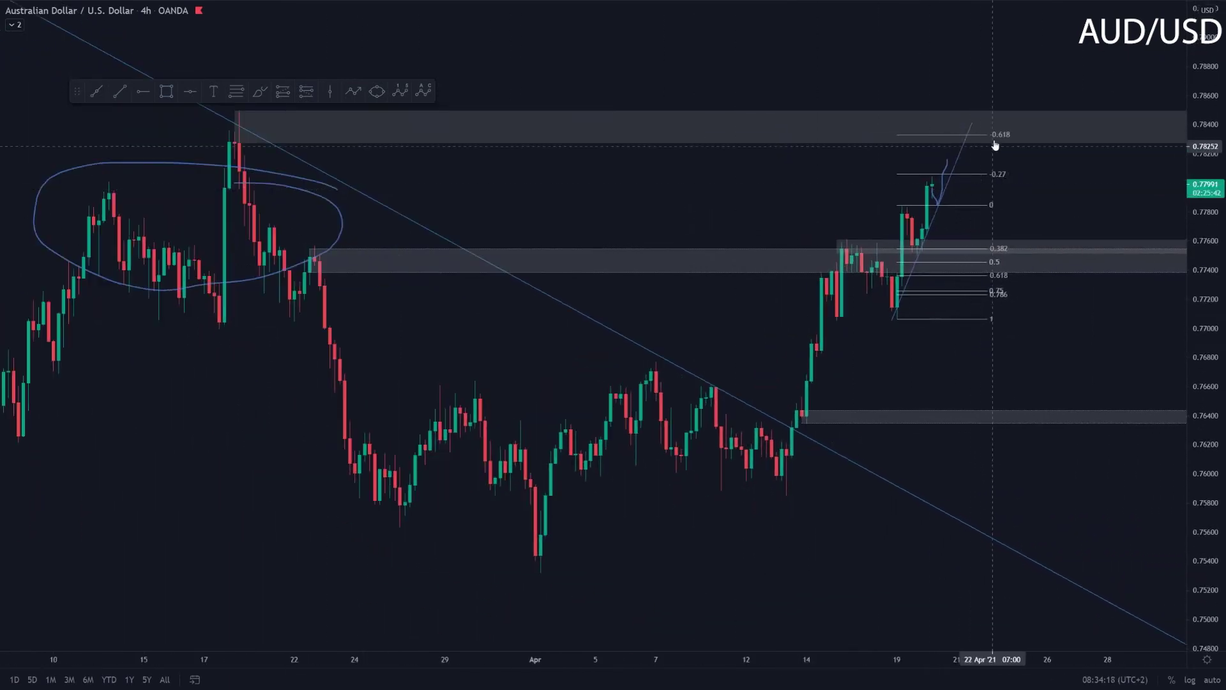
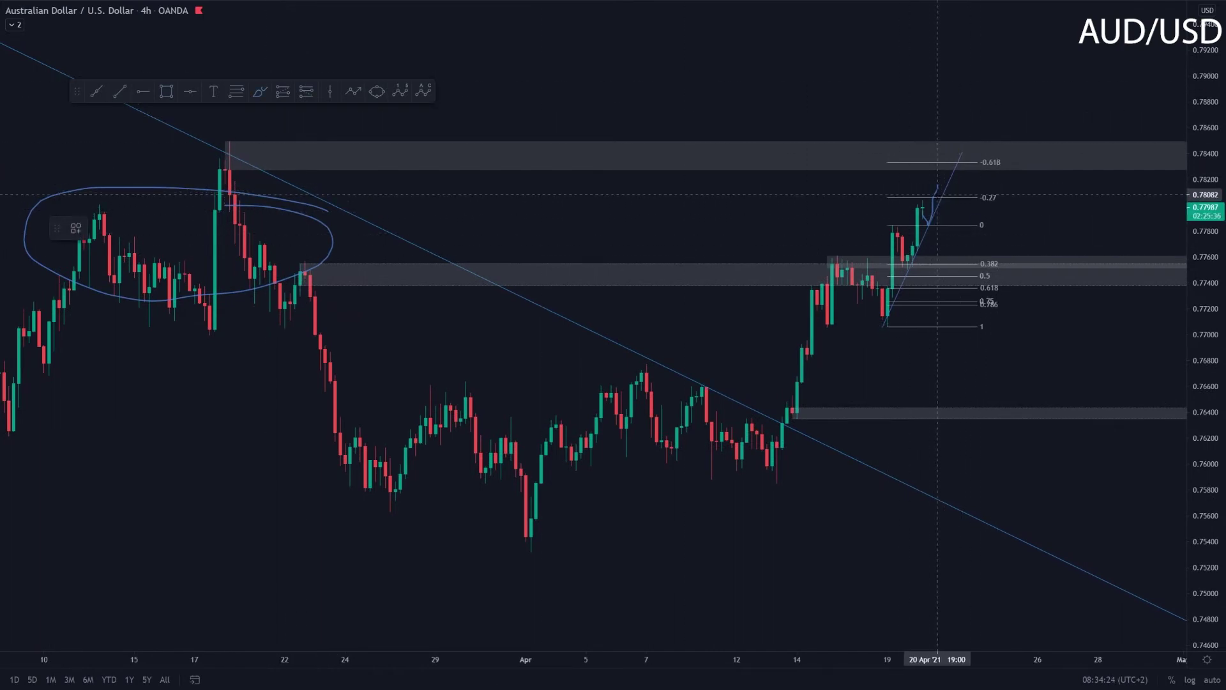
{"action": "mouse_move", "coordinate": [939, 193]}
{"action": "left_mouse_down"}
{"action": "mouse_move", "coordinate": [950, 160]}
{"action": "mouse_move", "coordinate": [982, 250]}
{"action": "mouse_move", "coordinate": [983, 404]}
{"action": "left_mouse_up"}
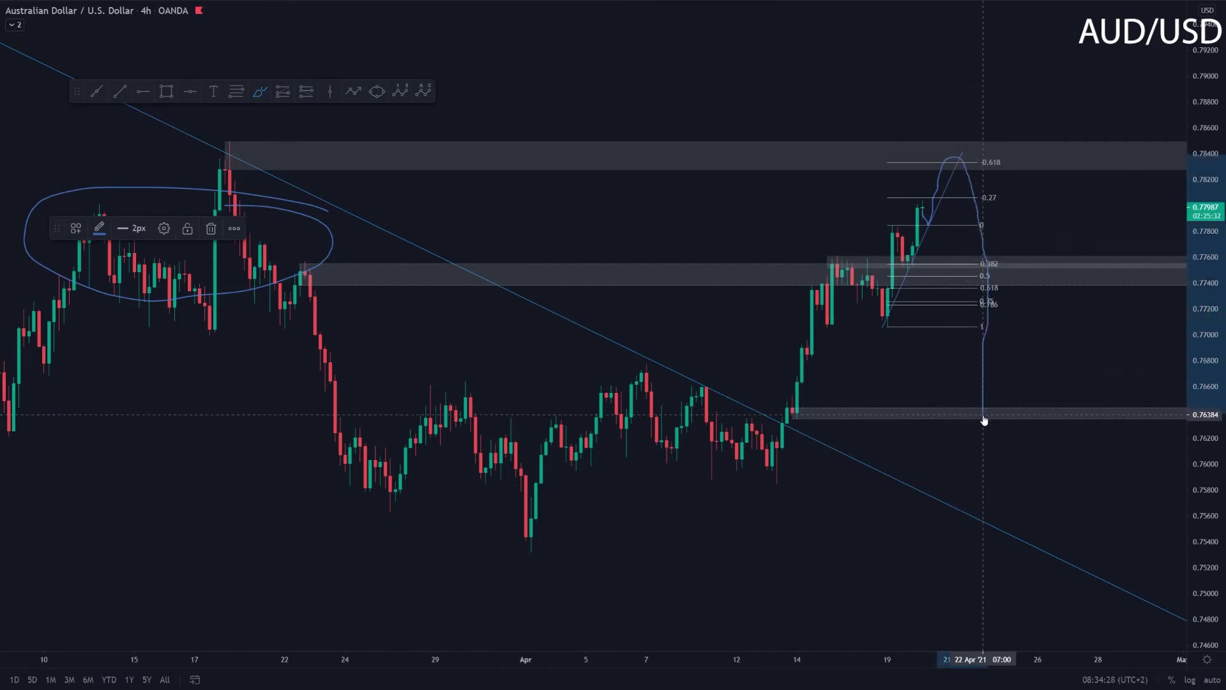
- Brush a circle around the late-March to mid-April price range and continue the projected path from the lower zone up to about 0.7876
{"action": "mouse_move", "coordinate": [398, 387]}
{"action": "left_mouse_down"}
{"action": "mouse_move", "coordinate": [793, 374]}
{"action": "mouse_move", "coordinate": [1062, 498]}
{"action": "mouse_move", "coordinate": [485, 372]}
{"action": "left_mouse_up"}
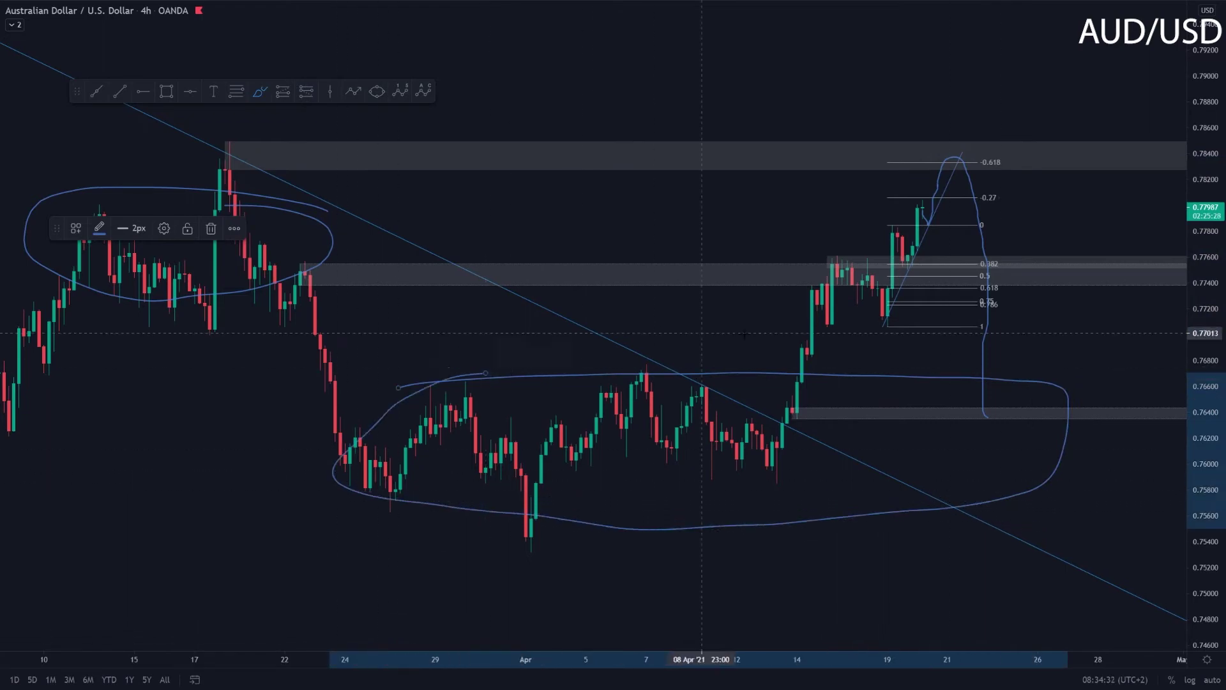
{"action": "scroll", "coordinate": [768, 444], "scroll_direction": "down", "scroll_amount": 3}
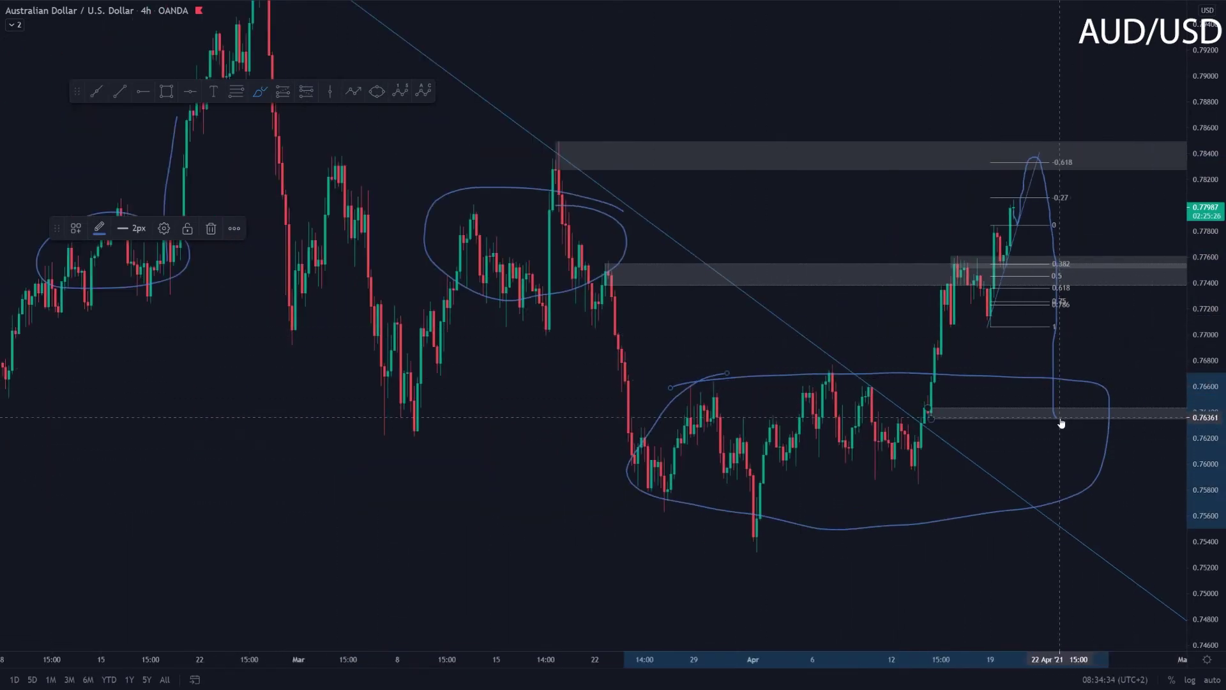
{"action": "left_click_drag", "start_coordinate": [1060, 413], "coordinate": [1187, 107]}
{"action": "left_click", "coordinate": [1049, 51]}
{"action": "left_click_drag", "start_coordinate": [1049, 51], "coordinate": [1036, 57]}
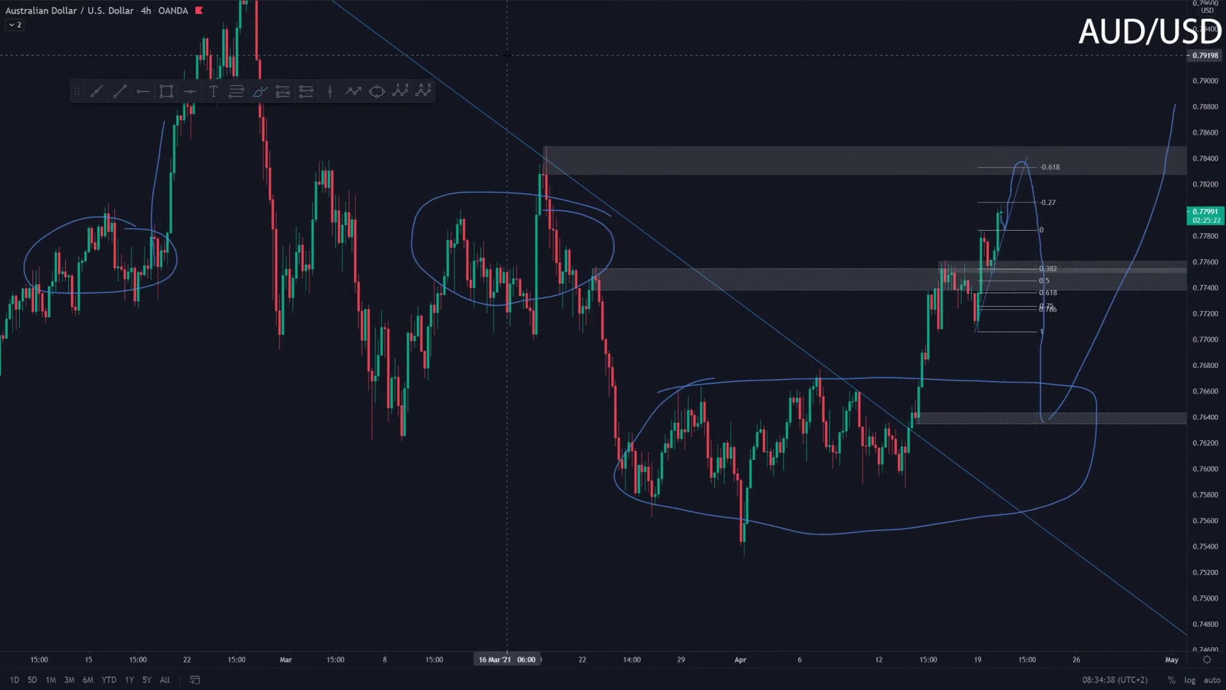
{"action": "left_click_drag", "start_coordinate": [506, 55], "coordinate": [617, 148]}
{"action": "left_click_drag", "start_coordinate": [931, 217], "coordinate": [728, 130]}
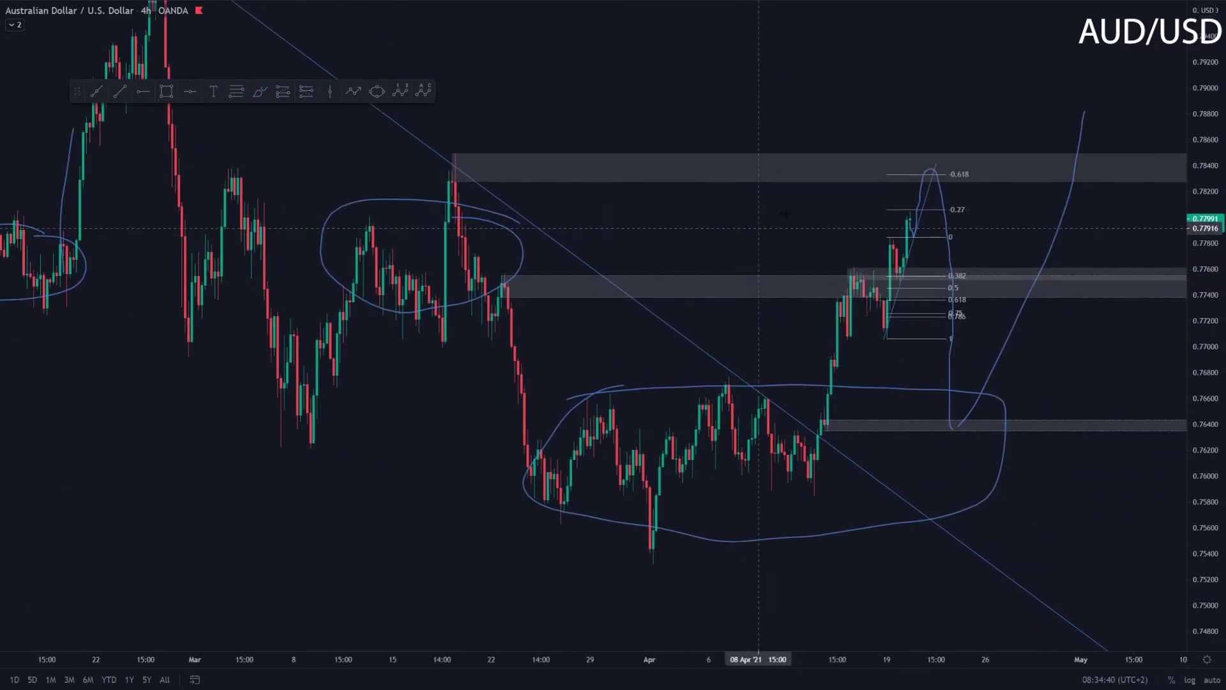
- Switch the AUD/USD chart to the daily timeframe and review the marked price ranges and projected path
{"action": "type", "text": "1D"}
{"action": "key", "text": "Return"}
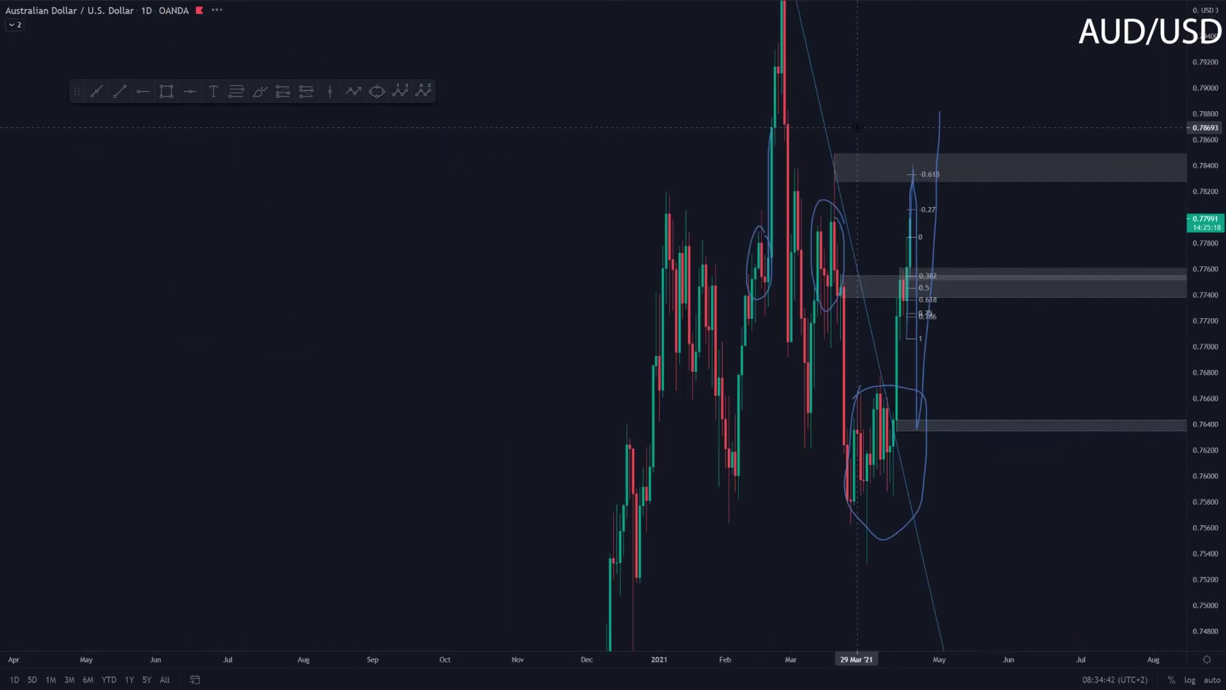
{"action": "left_click_drag", "start_coordinate": [1203, 308], "coordinate": [1203, 645]}
{"action": "scroll", "coordinate": [939, 447], "scroll_direction": "up", "scroll_amount": 3}
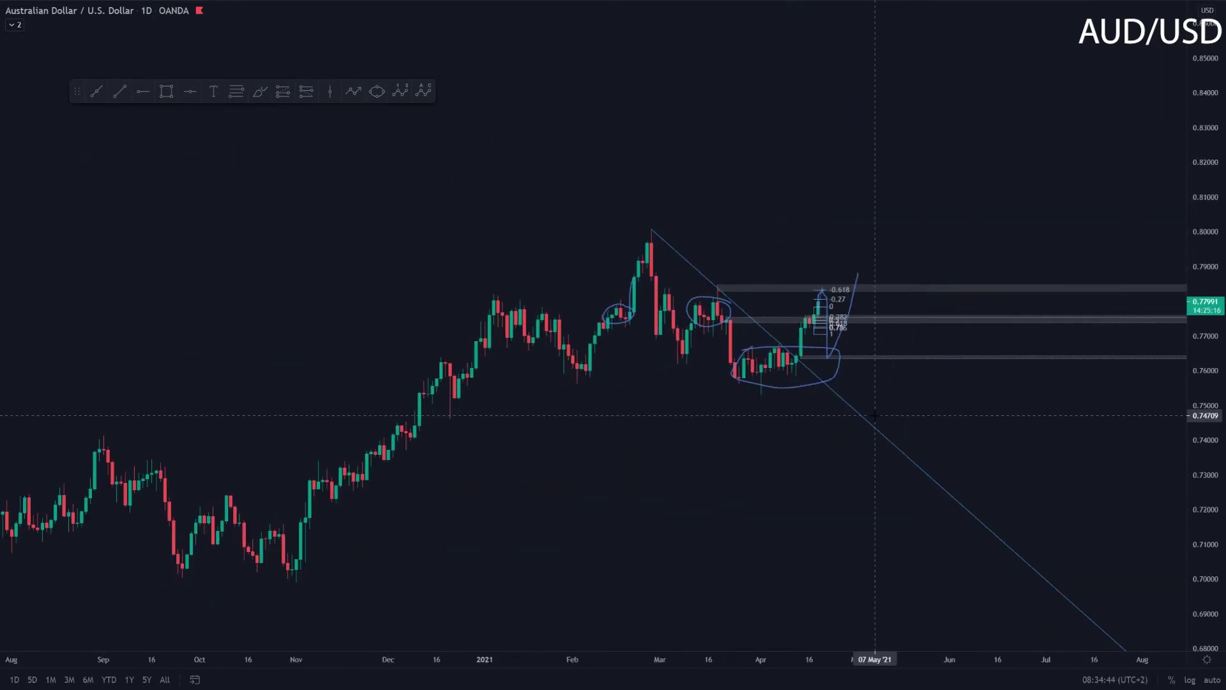
{"action": "left_click_drag", "start_coordinate": [1212, 555], "coordinate": [1212, 358]}
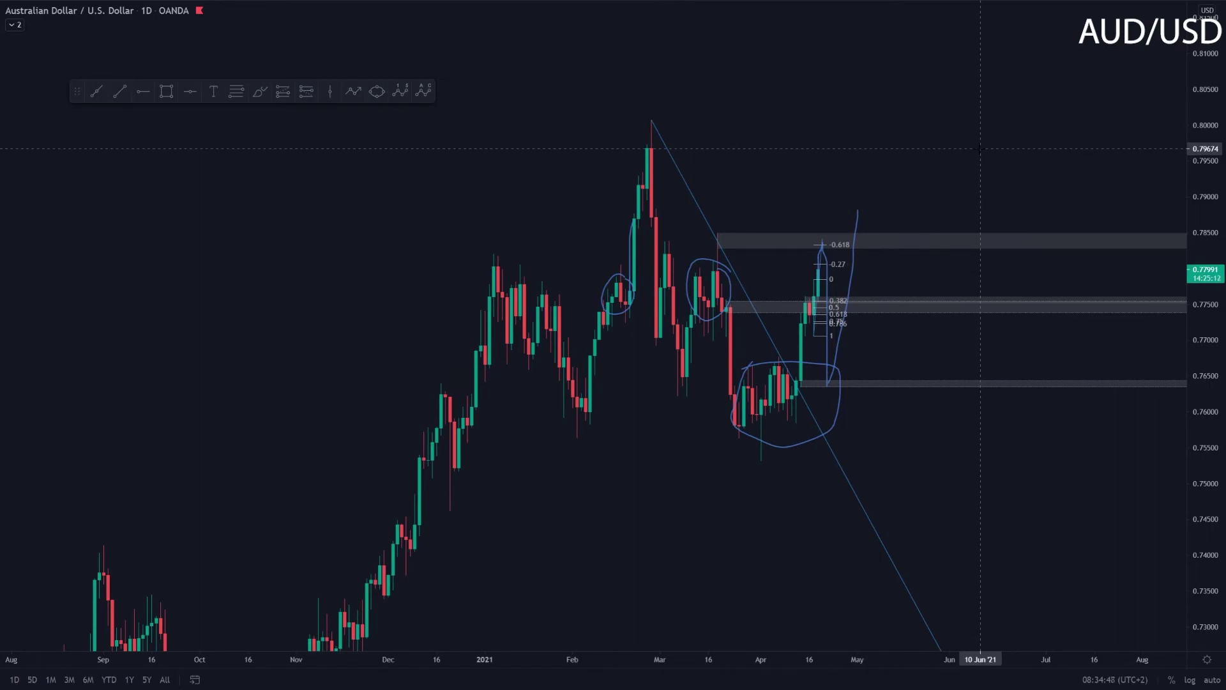
- Open the OANDA EUR/USD chart on the 4-hour timeframe, showing price action from late February to mid-April
{"action": "type", "text": "EURUSD"}
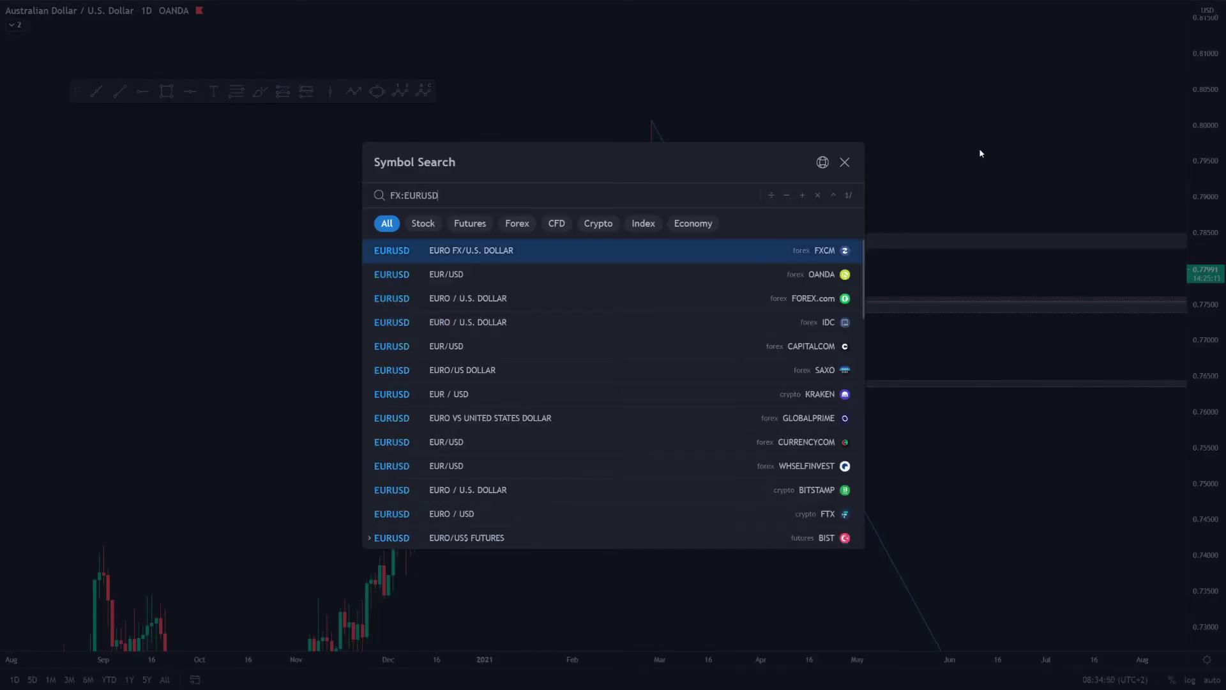
{"action": "key", "text": "Down"}
{"action": "key", "text": "Return"}
{"action": "type", "text": "4h"}
{"action": "key", "text": "Return"}
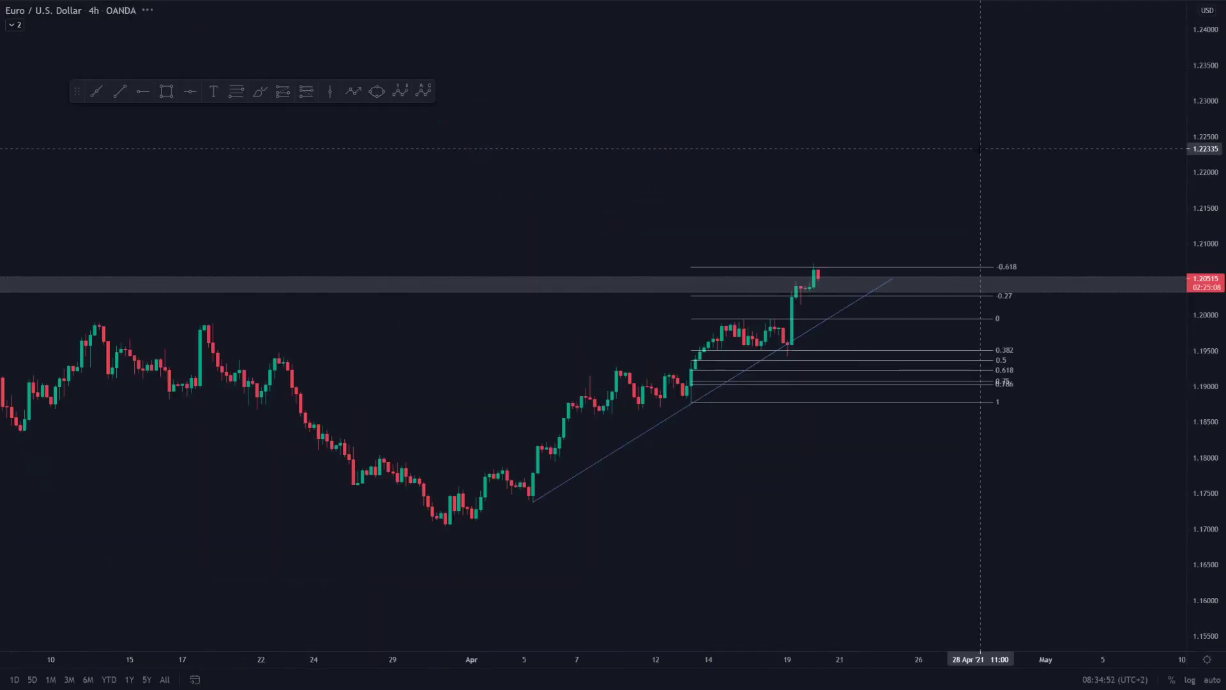
{"action": "left_click_drag", "start_coordinate": [1194, 530], "coordinate": [1192, 425]}
{"action": "left_click_drag", "start_coordinate": [684, 318], "coordinate": [690, 220]}
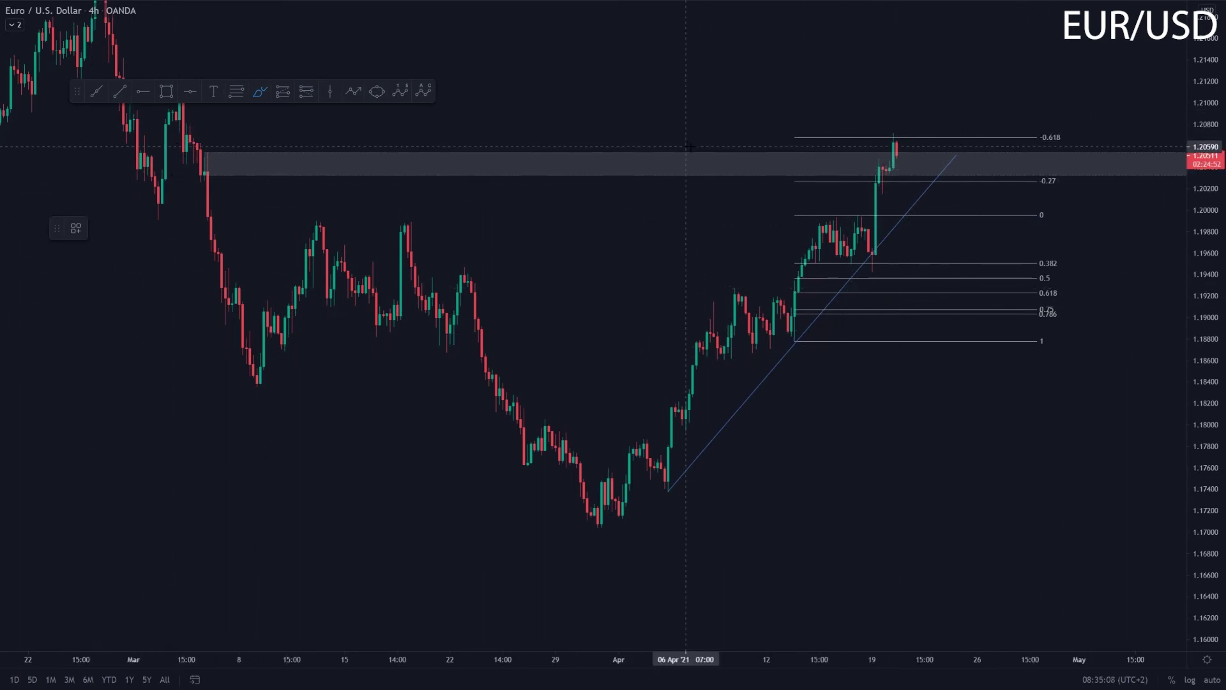
- Brush a projected drop from the current price to about 1.2000 and draw a rectangular zone there, from about 1.1989 to 1.2001
{"action": "left_click_drag", "start_coordinate": [900, 159], "coordinate": [912, 213]}
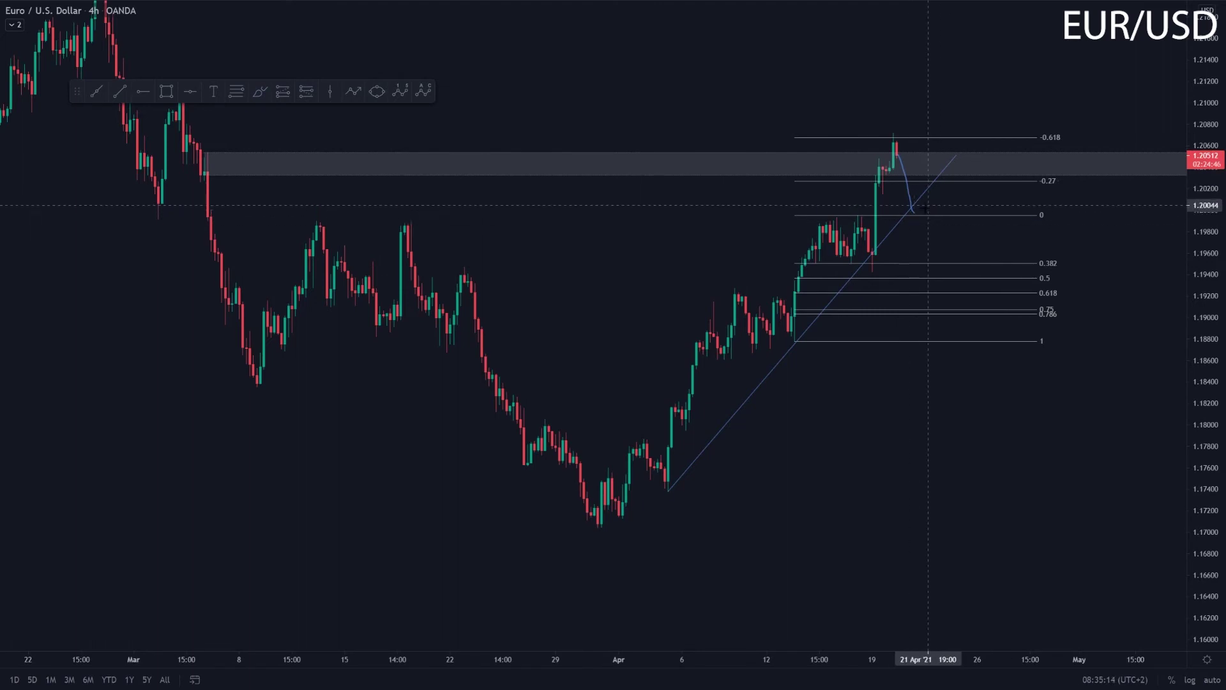
{"action": "left_click", "coordinate": [161, 96]}
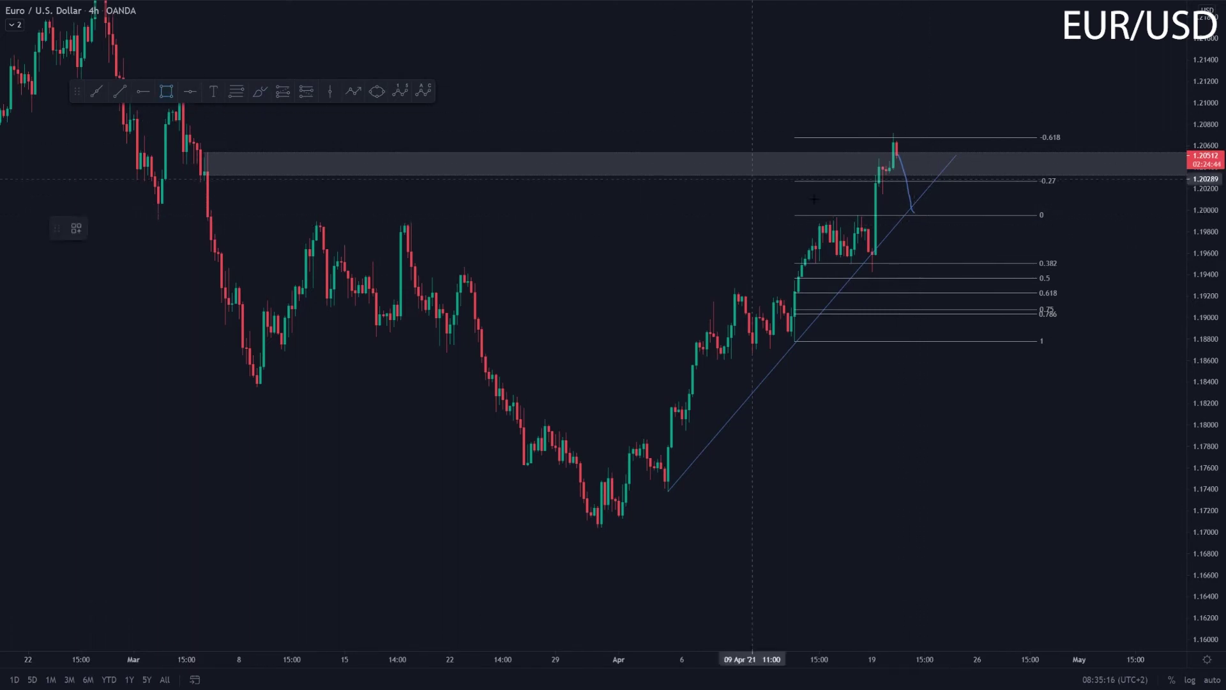
{"action": "left_click_drag", "start_coordinate": [794, 208], "coordinate": [784, 221]}
{"action": "left_click", "coordinate": [958, 72]}
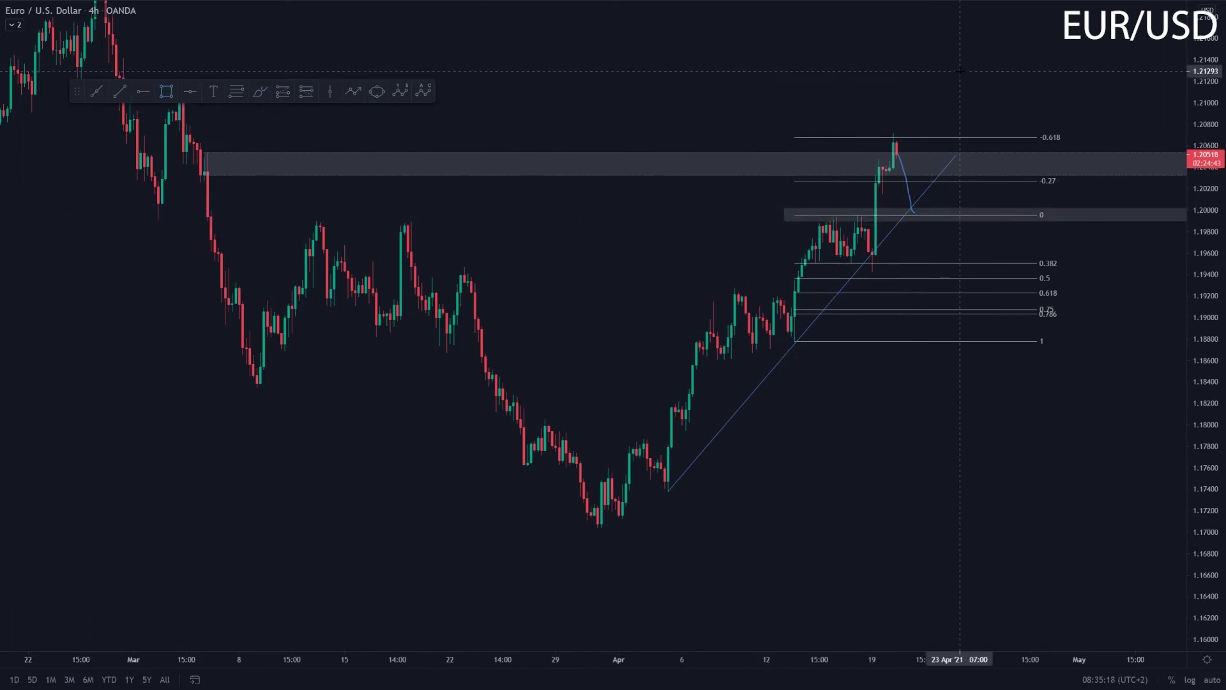
- Switch EUR/USD to the 1-hour timeframe and brush a loop around the 19 to 20 April rally
{"action": "type", "text": "1h"}
{"action": "key", "text": "Return"}
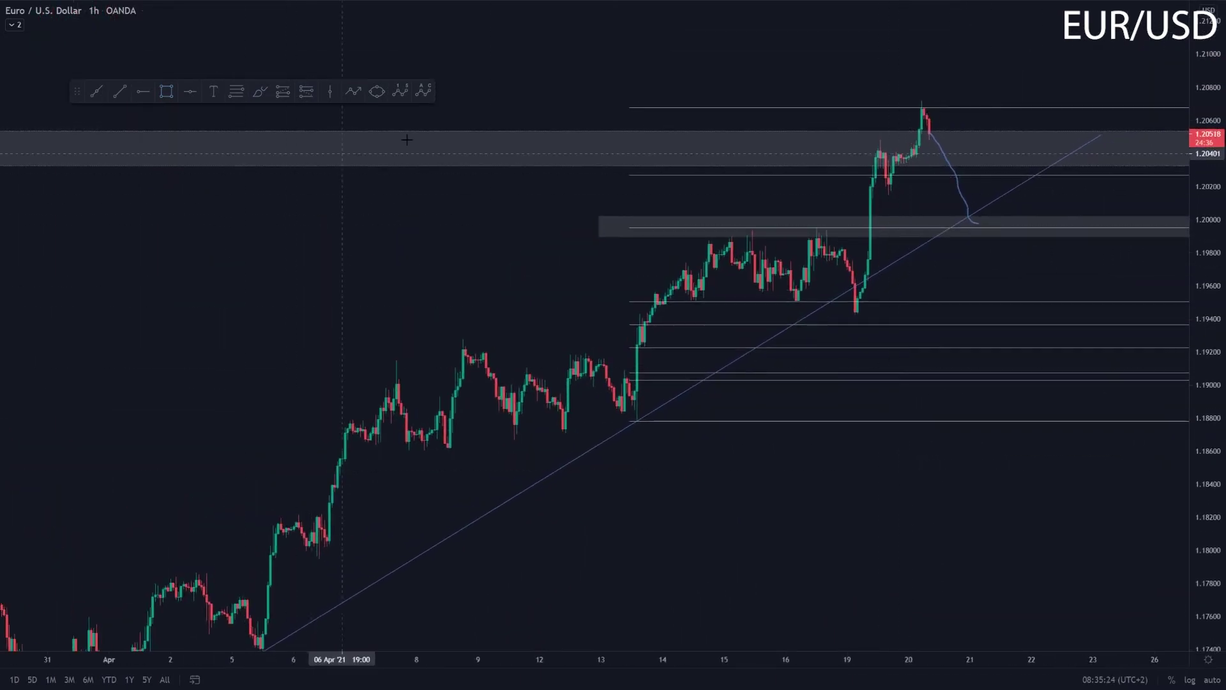
{"action": "left_click", "coordinate": [260, 92]}
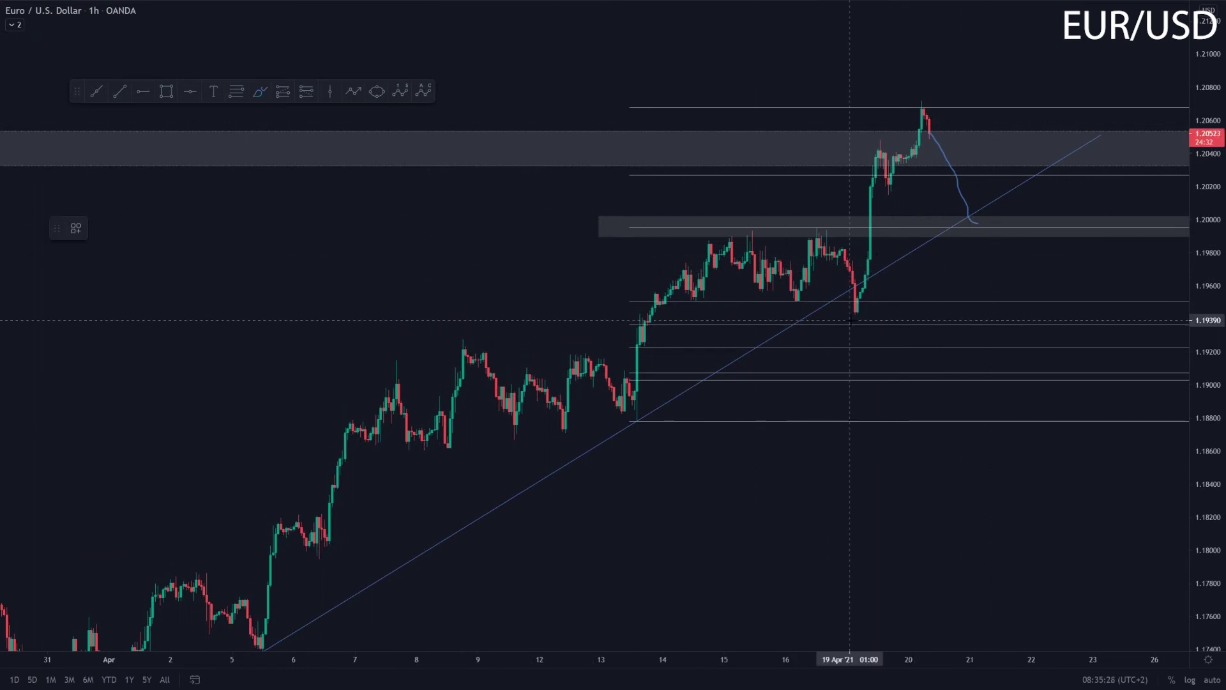
{"action": "mouse_move", "coordinate": [843, 331]}
{"action": "left_mouse_down"}
{"action": "mouse_move", "coordinate": [958, 101]}
{"action": "mouse_move", "coordinate": [882, 137]}
{"action": "mouse_move", "coordinate": [854, 317]}
{"action": "left_mouse_up"}
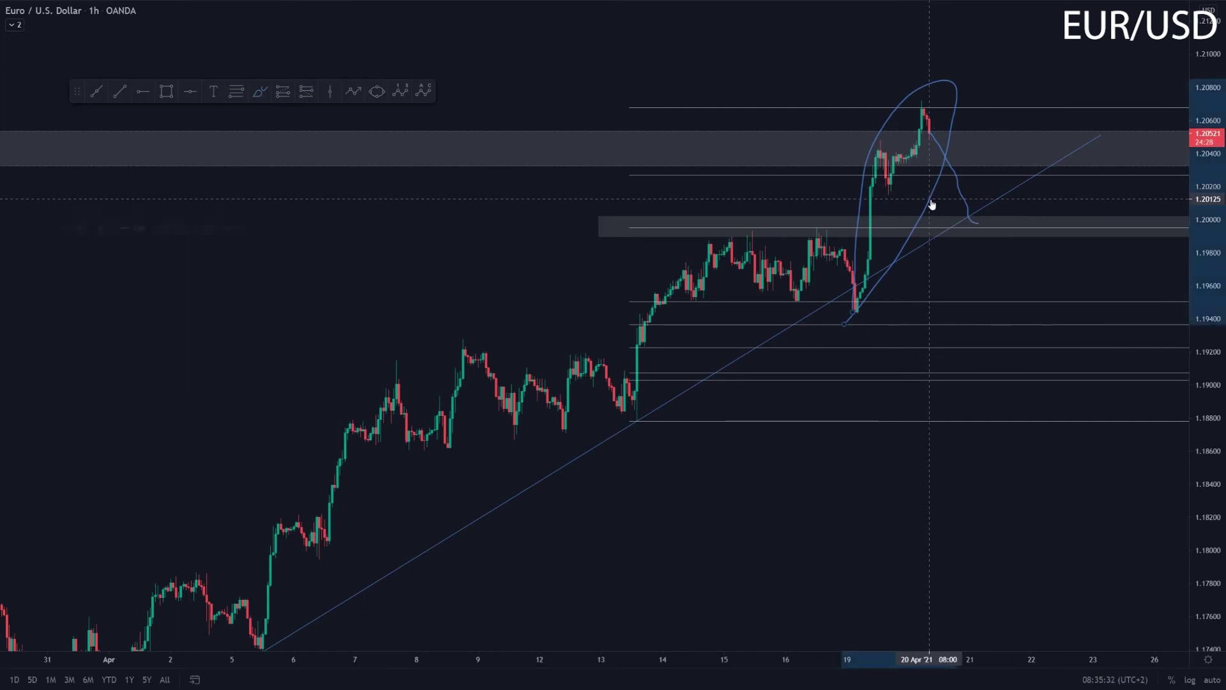
- Delete the loop around the rally and the projected downward path
{"action": "key", "text": "Delete"}
{"action": "left_click", "coordinate": [952, 174]}
{"action": "key", "text": "Delete"}
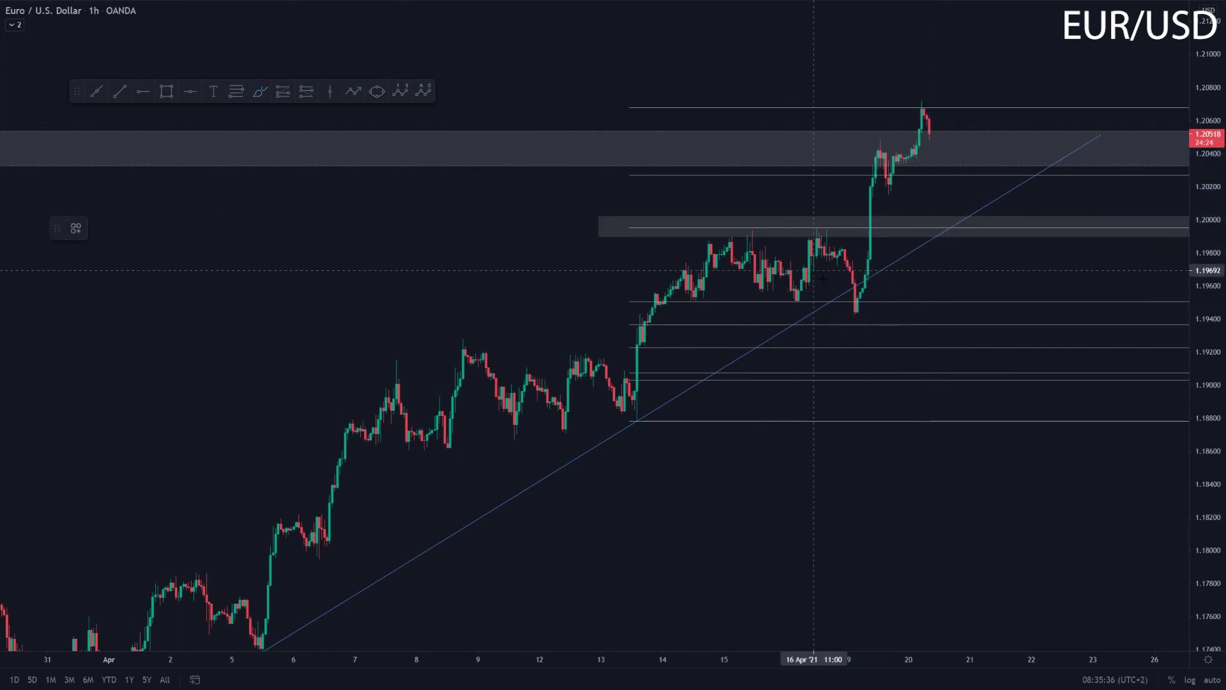
- Brush a circle around the 14 to 19 April consolidation and an upward stroke along the rally, and undo both
{"action": "mouse_move", "coordinate": [886, 245]}
{"action": "left_mouse_down"}
{"action": "mouse_move", "coordinate": [779, 229]}
{"action": "mouse_move", "coordinate": [741, 333]}
{"action": "mouse_move", "coordinate": [855, 228]}
{"action": "left_mouse_up"}
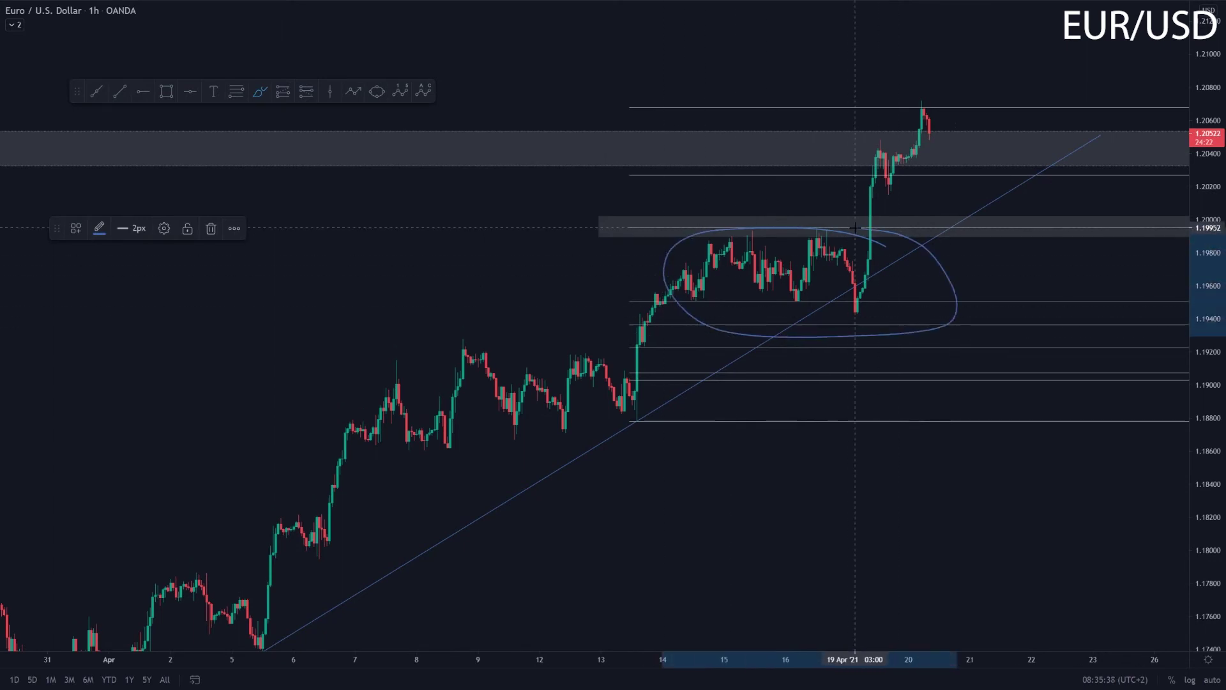
{"action": "left_click_drag", "start_coordinate": [858, 315], "coordinate": [920, 127]}
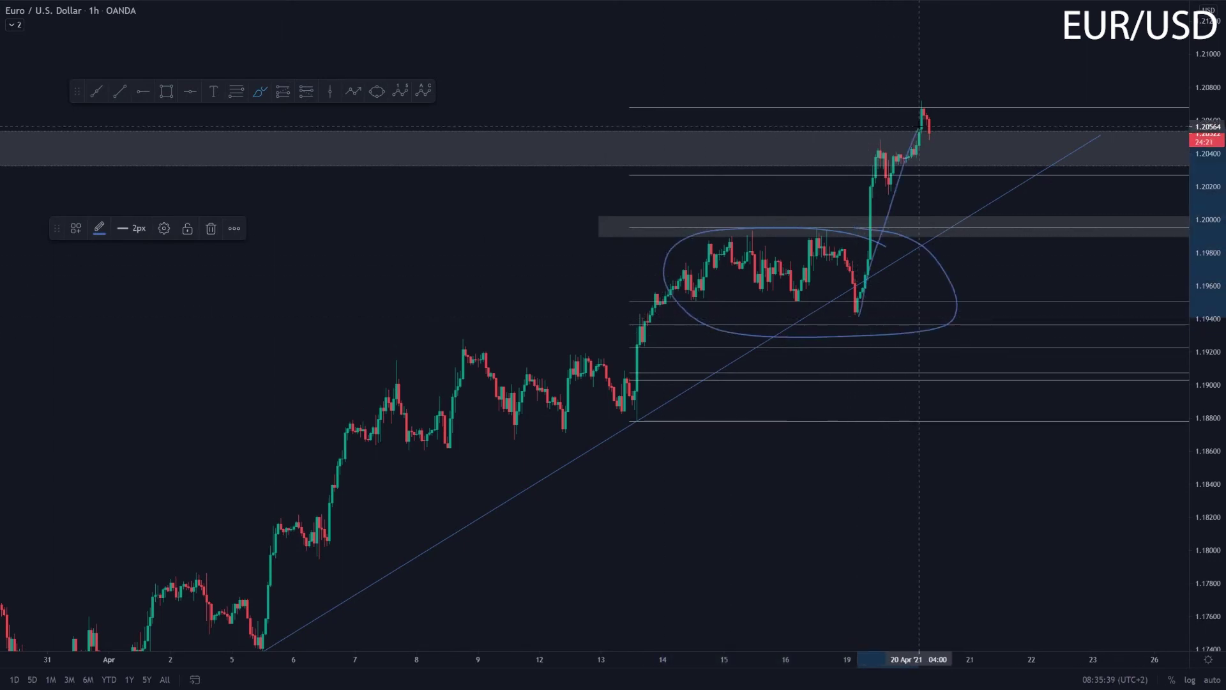
{"action": "left_click", "coordinate": [1007, 38]}
{"action": "key", "text": "ctrl+z"}
{"action": "key", "text": "ctrl+z"}
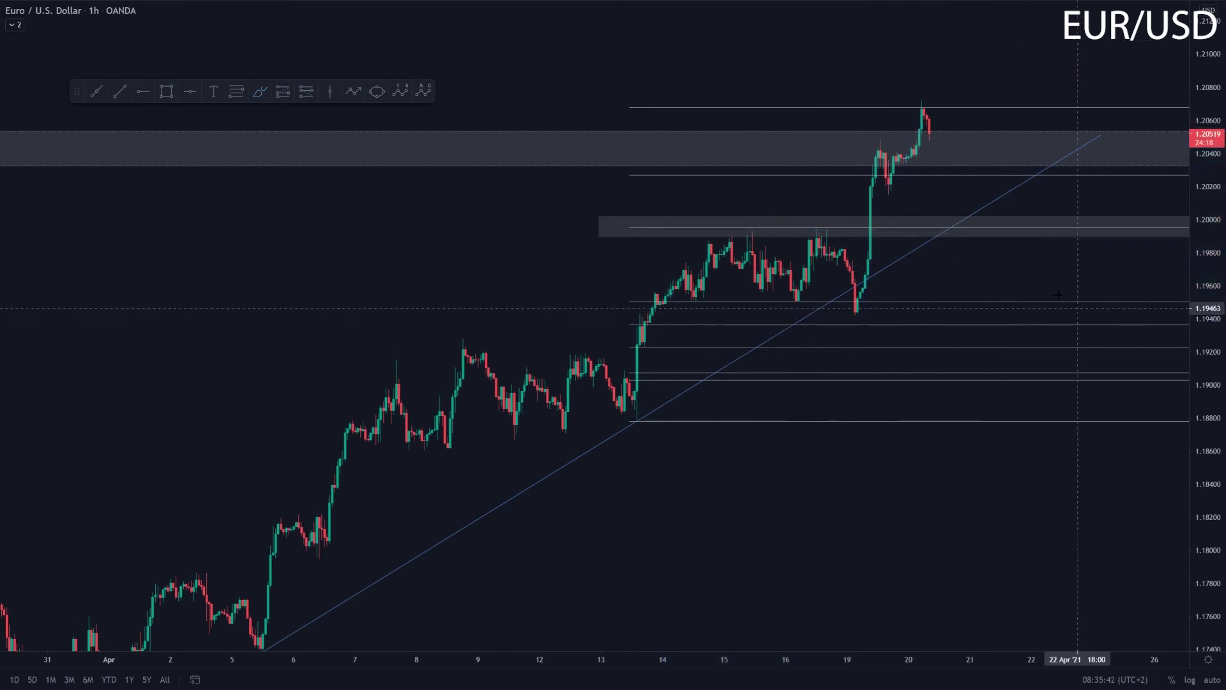
- Brush an ellipse along the mid-April highs and a projected path from the current price down to 1.2000 and up to about 1.211
{"action": "scroll", "coordinate": [1080, 310], "scroll_direction": "down", "scroll_amount": 3}
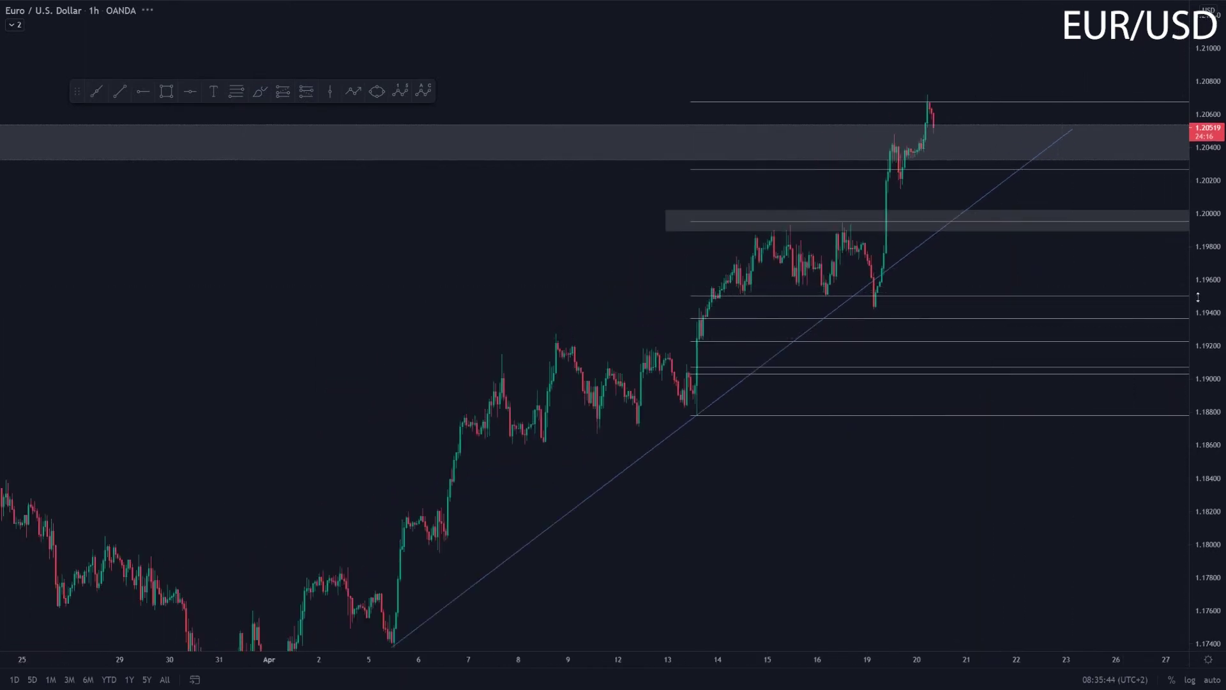
{"action": "left_click_drag", "start_coordinate": [1197, 284], "coordinate": [1196, 363]}
{"action": "left_click_drag", "start_coordinate": [954, 355], "coordinate": [917, 306]}
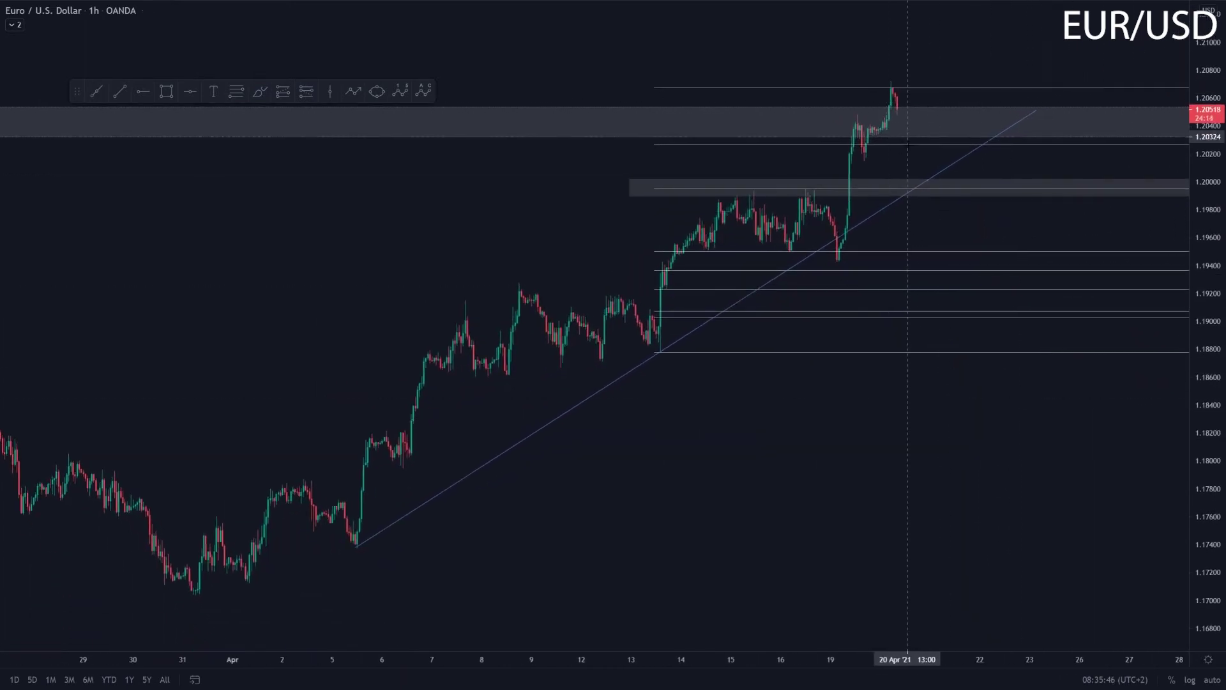
{"action": "left_click", "coordinate": [166, 92]}
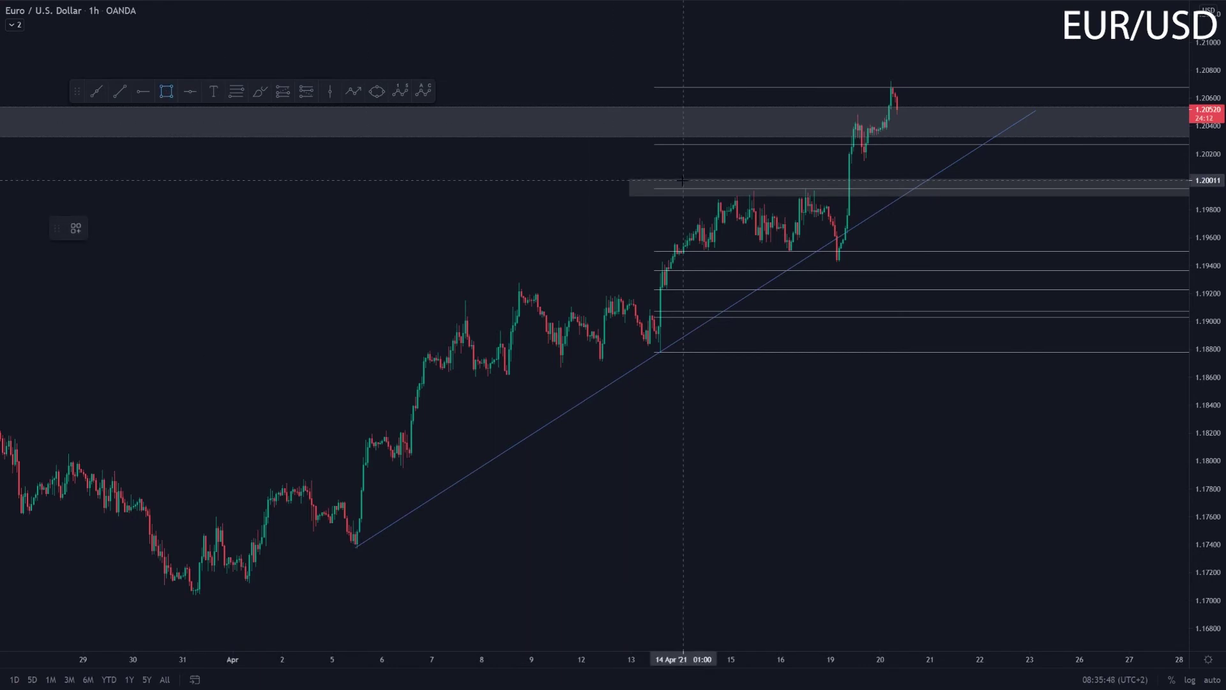
{"action": "mouse_move", "coordinate": [841, 190]}
{"action": "left_mouse_down"}
{"action": "mouse_move", "coordinate": [689, 198]}
{"action": "mouse_move", "coordinate": [789, 176]}
{"action": "left_mouse_up"}
{"action": "mouse_move", "coordinate": [898, 104]}
{"action": "left_mouse_down"}
{"action": "mouse_move", "coordinate": [920, 187]}
{"action": "mouse_move", "coordinate": [975, 24]}
{"action": "left_mouse_up"}
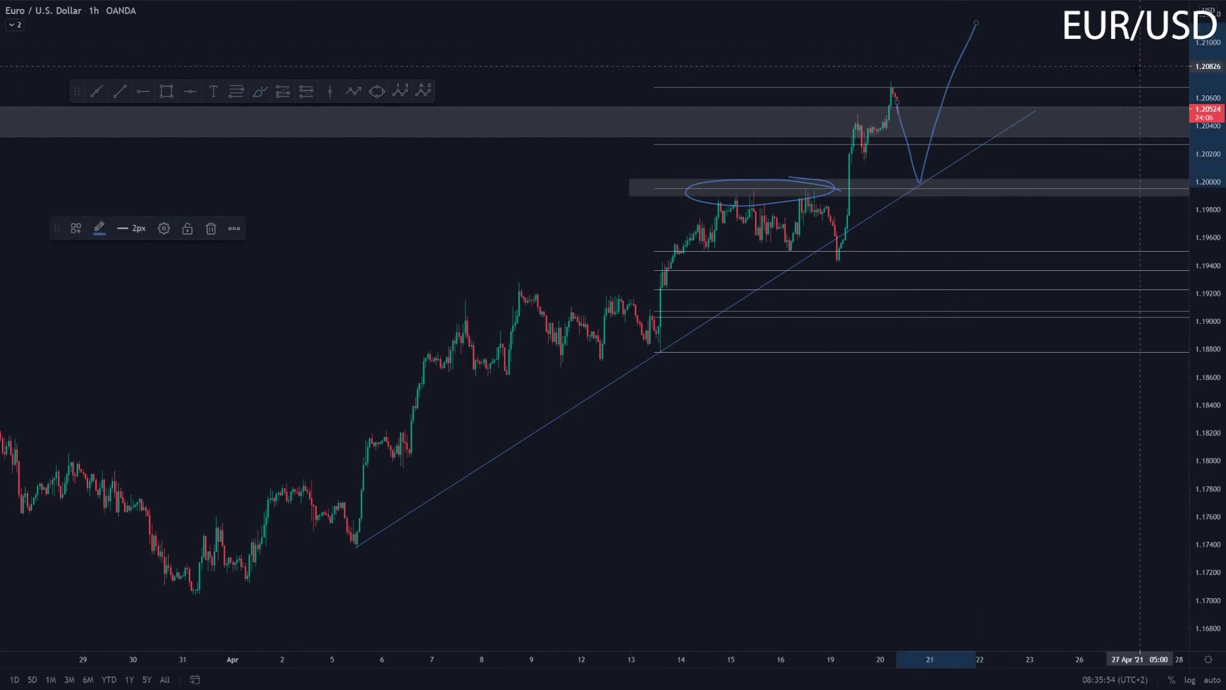
- Replace the projected path and ellipse with a small brushed circle where the rising trend line crosses the zone near 1.2000
{"action": "key", "text": "Delete"}
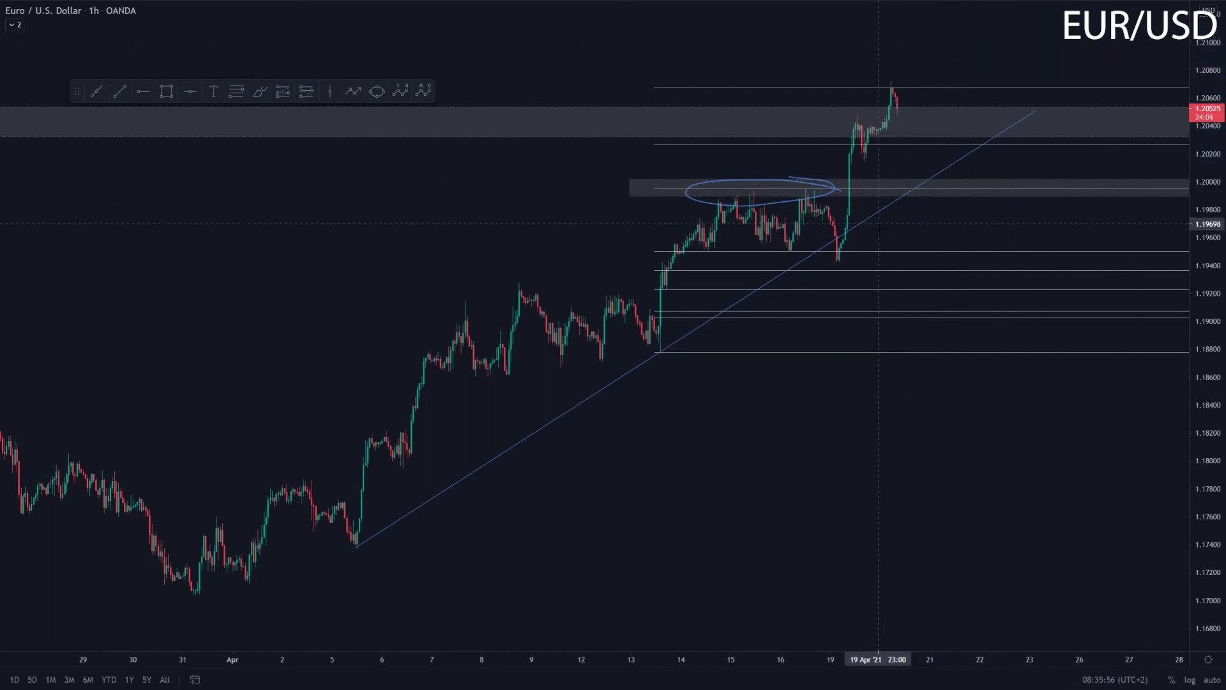
{"action": "left_click", "coordinate": [784, 206]}
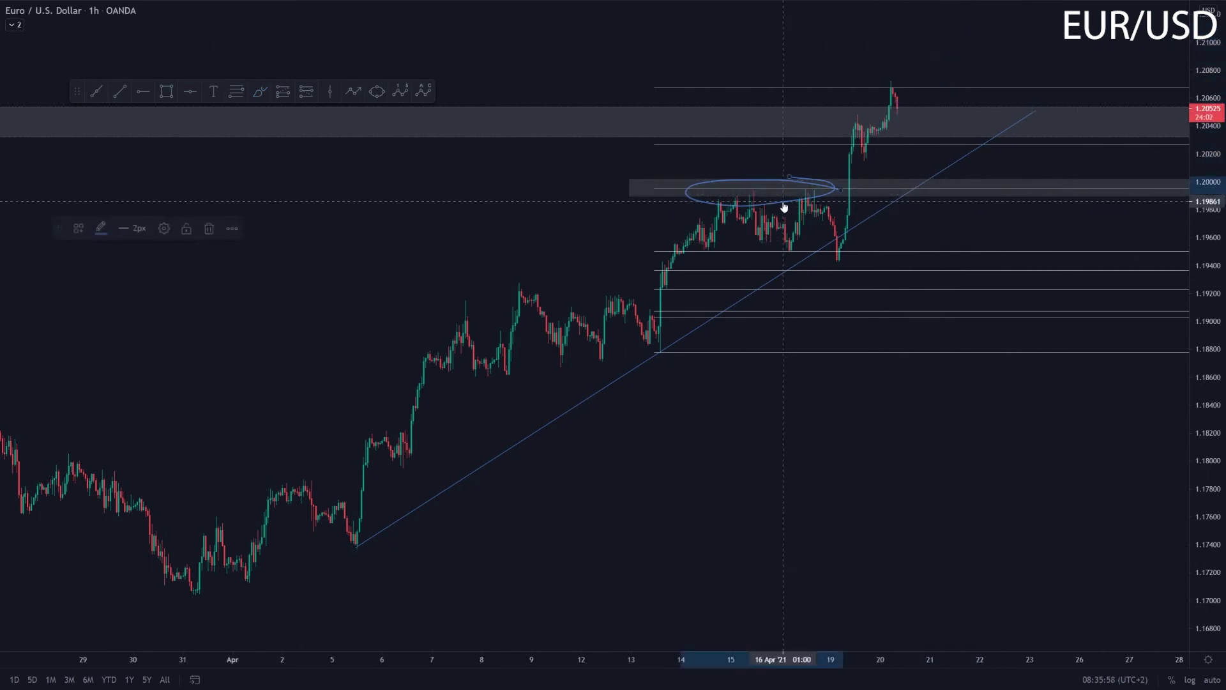
{"action": "key", "text": "Delete"}
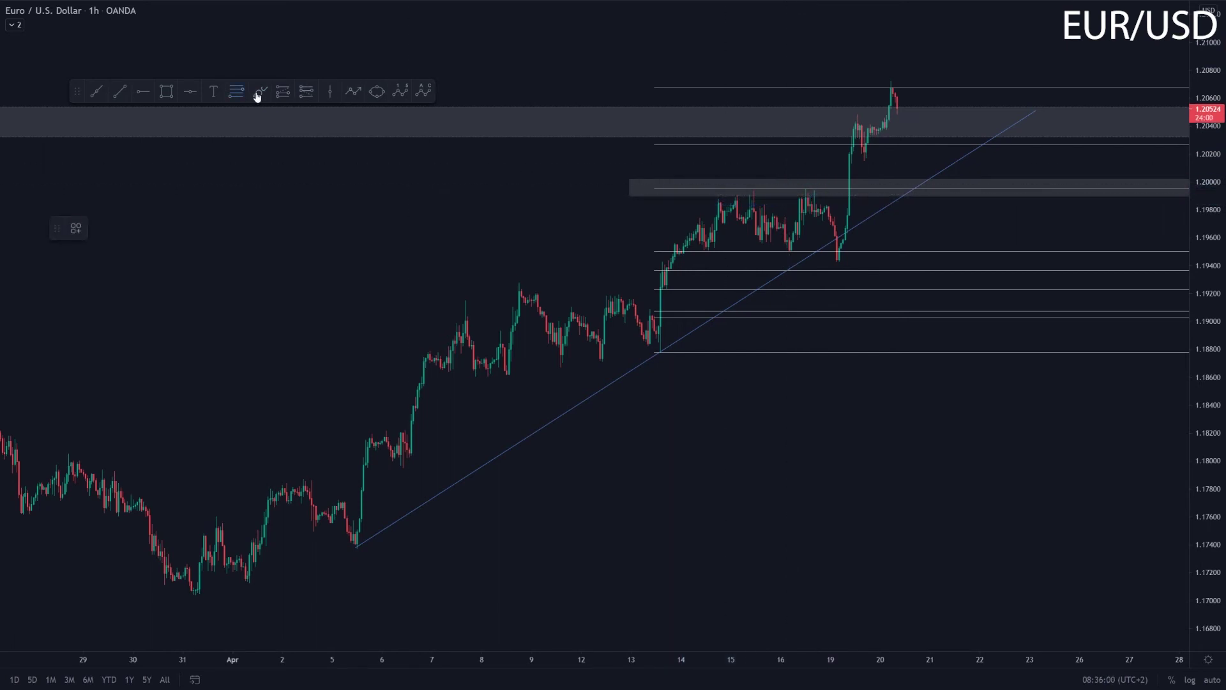
{"action": "left_click_drag", "start_coordinate": [902, 175], "coordinate": [934, 202]}
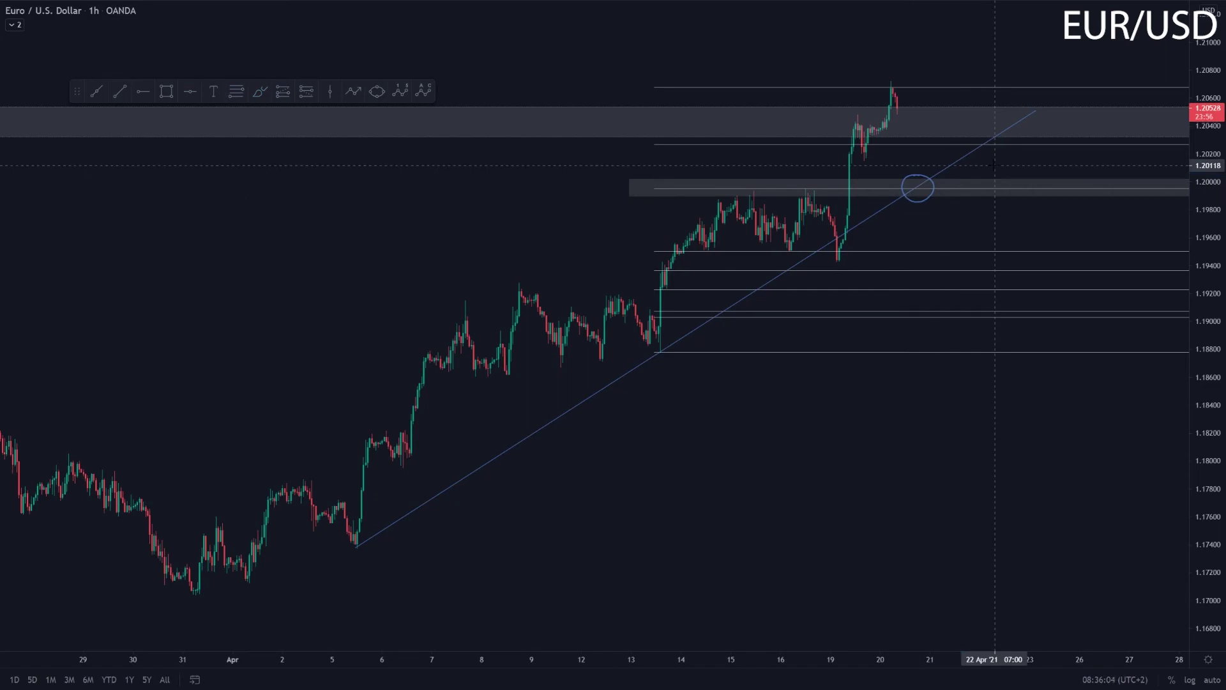
- Open the OANDA GBP/USD chart on the 4-hour timeframe, showing price action from late January to mid-April with its marked zones
{"action": "type", "text": "GBPUSD"}
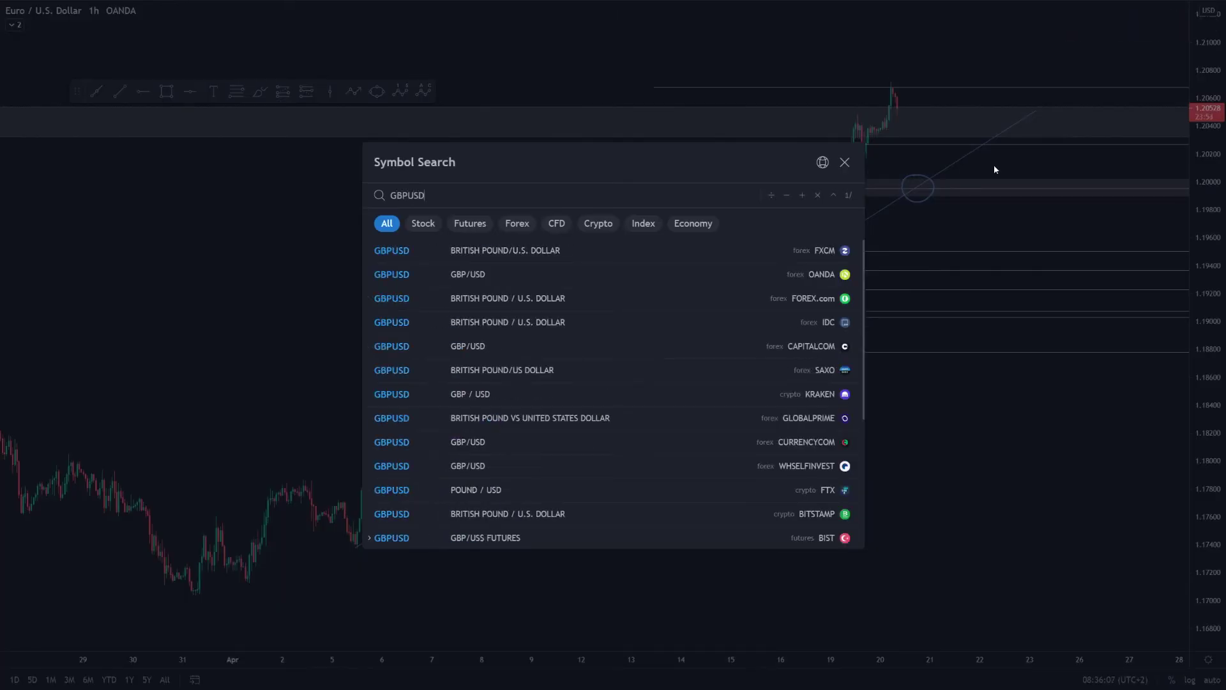
{"action": "key", "text": "Return"}
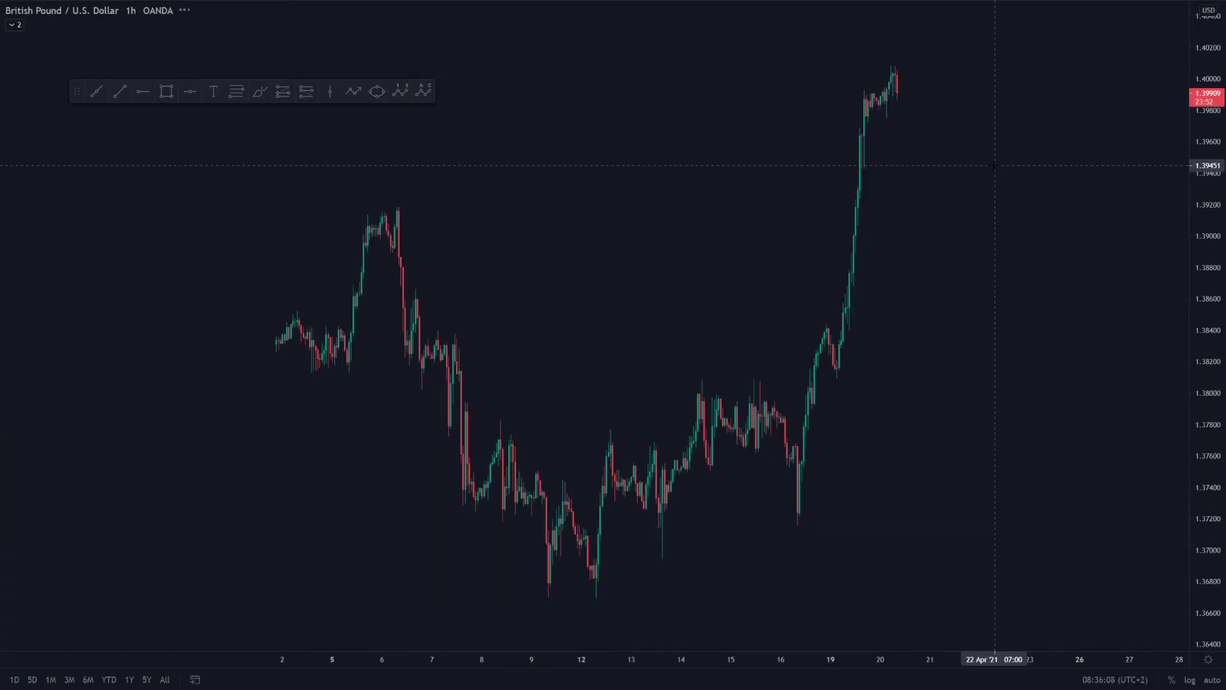
{"action": "type", "text": "4h"}
{"action": "key", "text": "Return"}
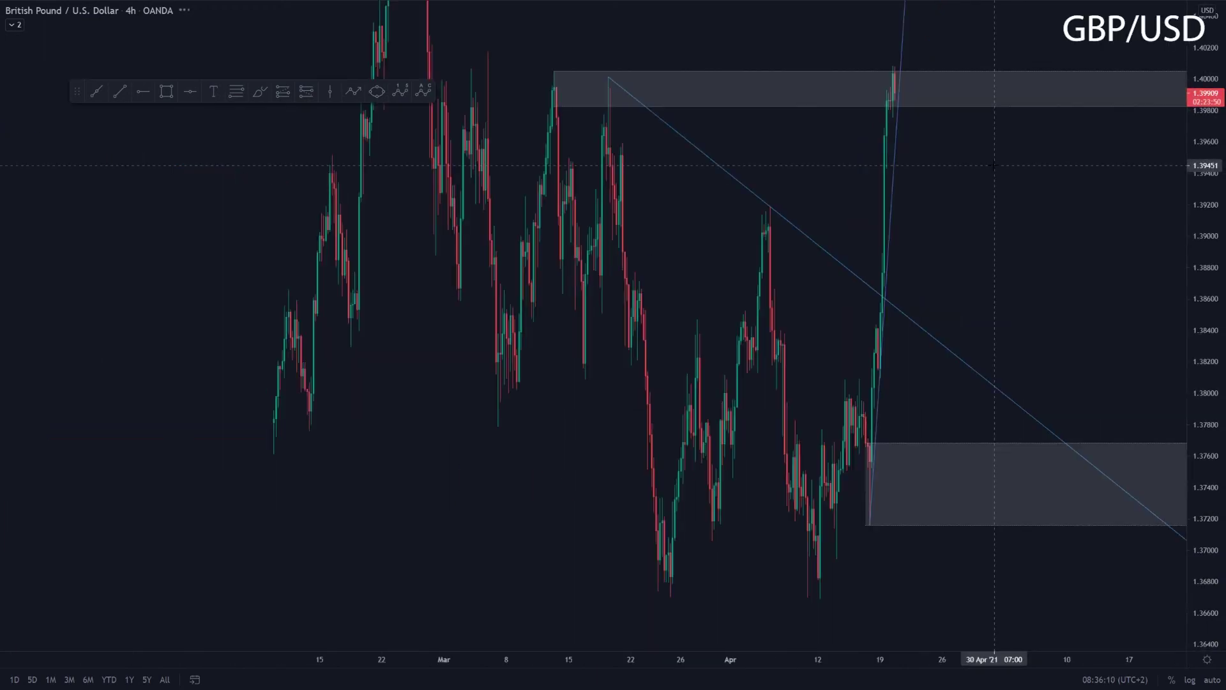
{"action": "left_click_drag", "start_coordinate": [1177, 370], "coordinate": [1178, 501]}
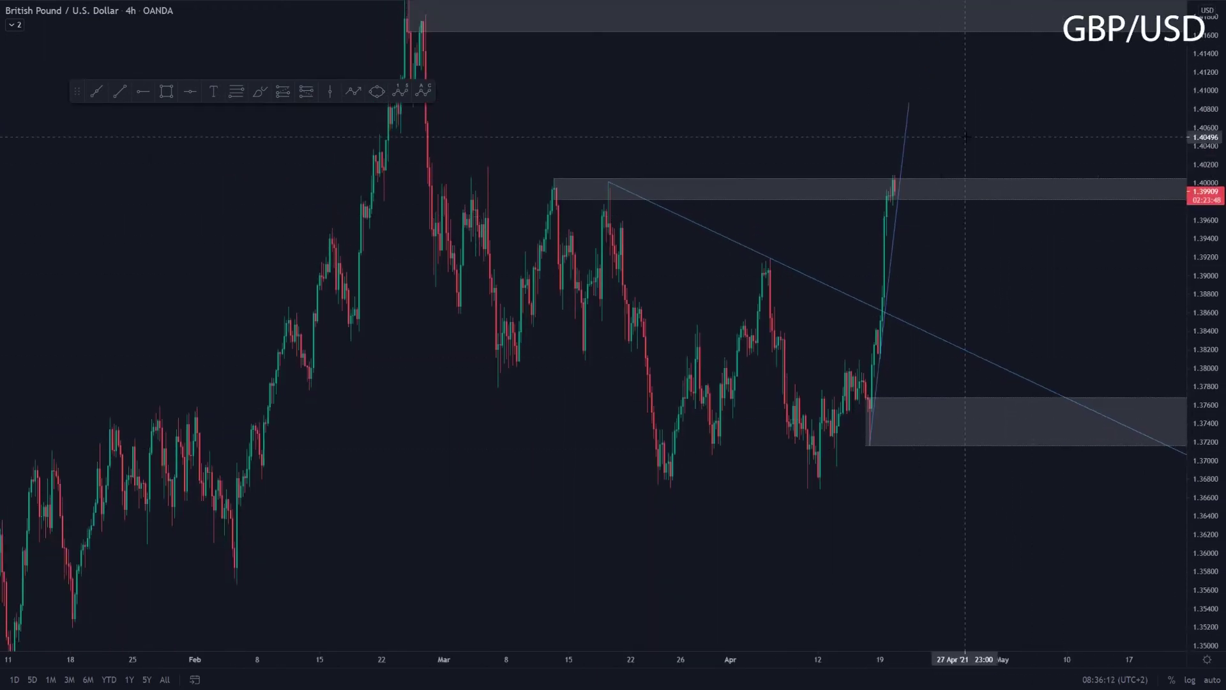
{"action": "scroll", "coordinate": [967, 136], "scroll_direction": "up", "scroll_amount": 1}
{"action": "left_click_drag", "start_coordinate": [967, 137], "coordinate": [1000, 127]}
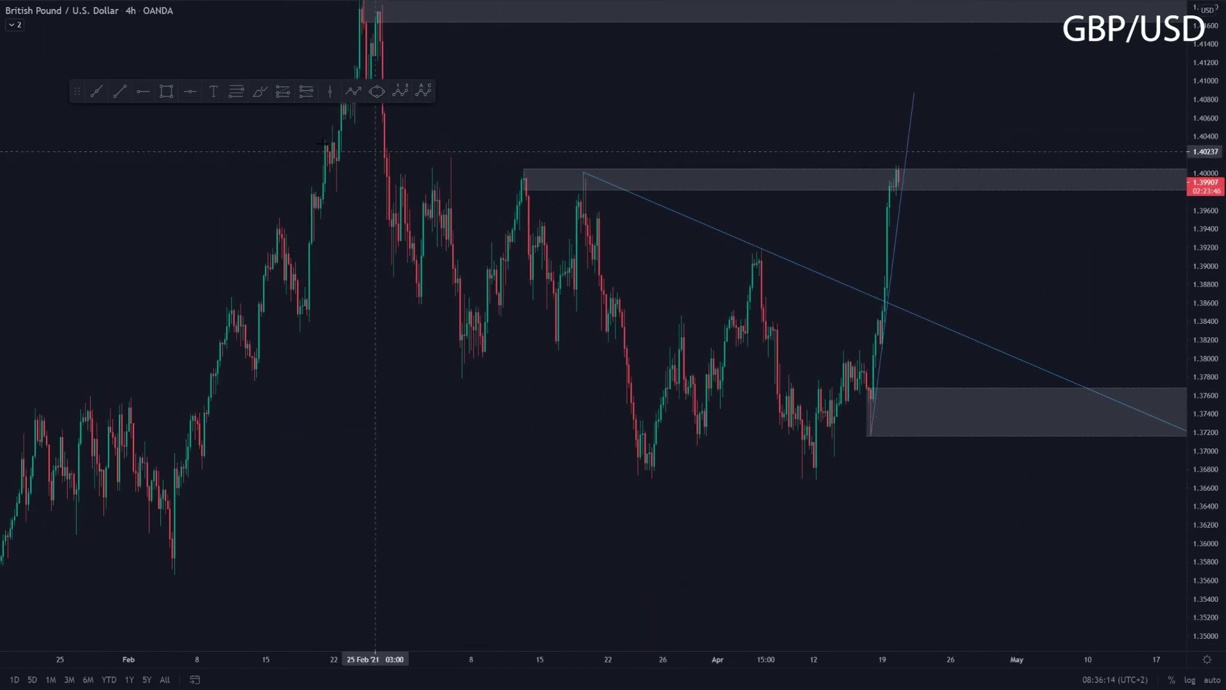
- Brush an ellipse around the descending trend line near 1.3850, right of the current price, and switch GBP/USD to the 1-hour timeframe
{"action": "mouse_move", "coordinate": [923, 301]}
{"action": "left_mouse_down"}
{"action": "mouse_move", "coordinate": [902, 304]}
{"action": "mouse_move", "coordinate": [923, 298]}
{"action": "left_mouse_up"}
{"action": "type", "text": "1h"}
{"action": "key", "text": "Return"}
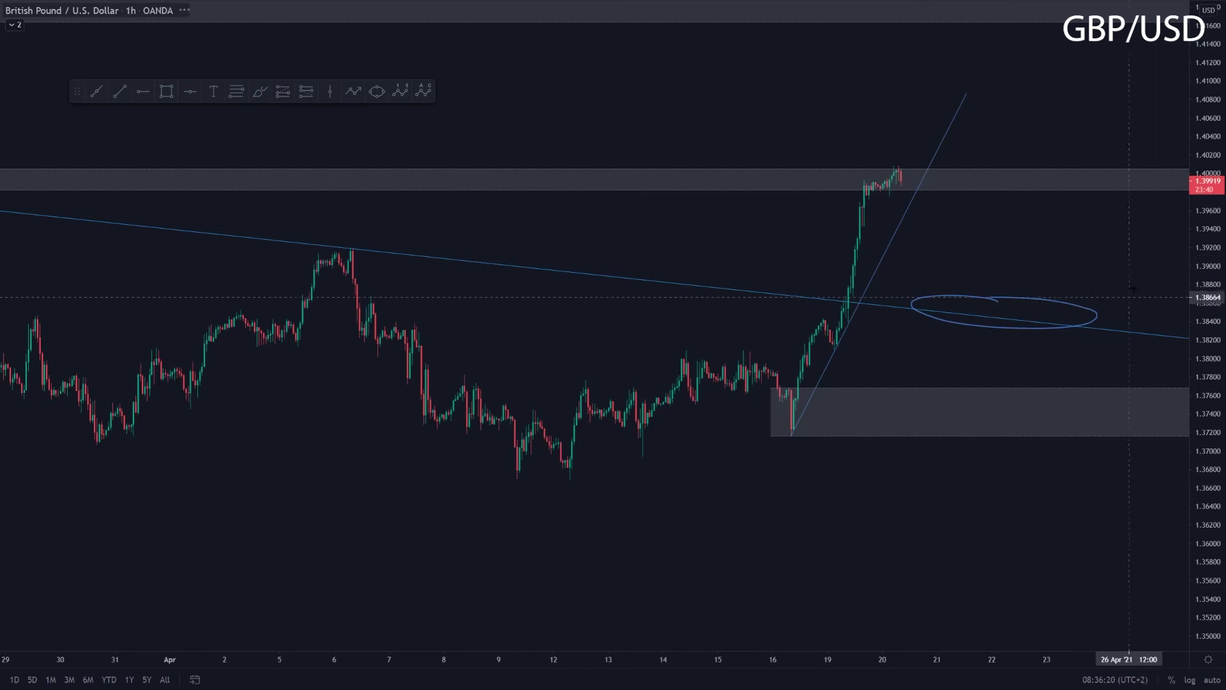
{"action": "left_click_drag", "start_coordinate": [1199, 273], "coordinate": [1201, 289]}
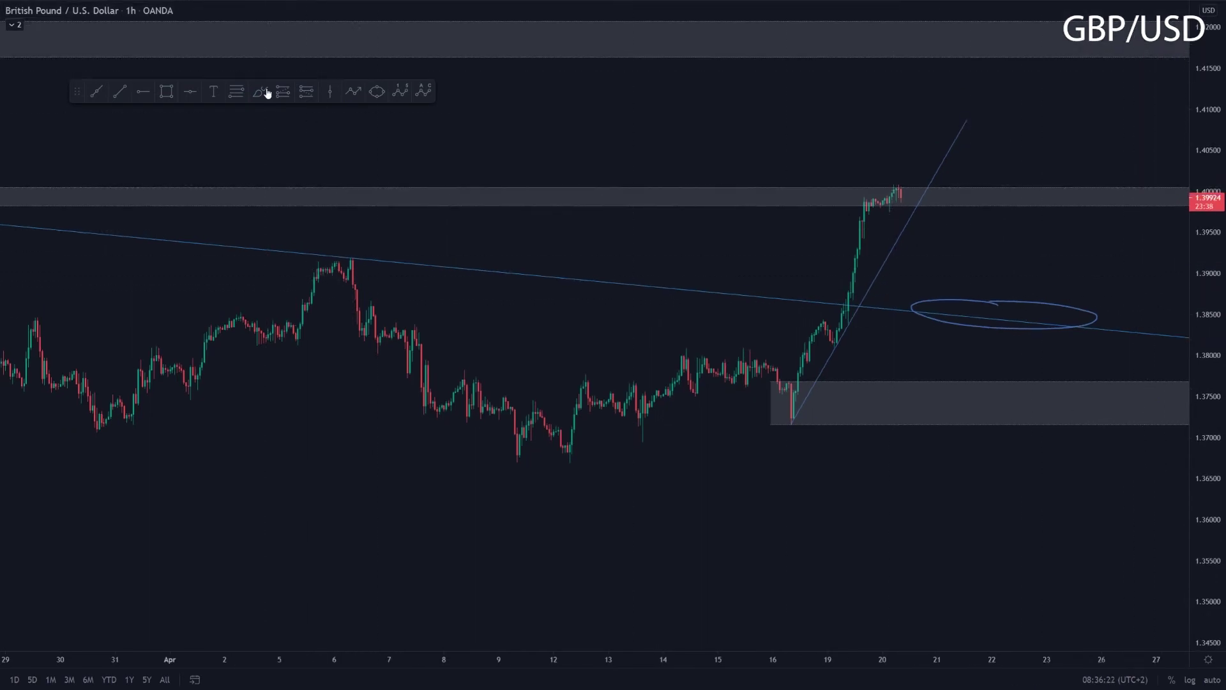
- Brush a projected path from the current GBP/USD price with a small pullback near 1.3930, ending inside the ellipse near 1.3850
{"action": "scroll", "coordinate": [655, 161], "scroll_direction": "up", "scroll_amount": 3}
{"action": "left_click_drag", "start_coordinate": [959, 201], "coordinate": [971, 249]}
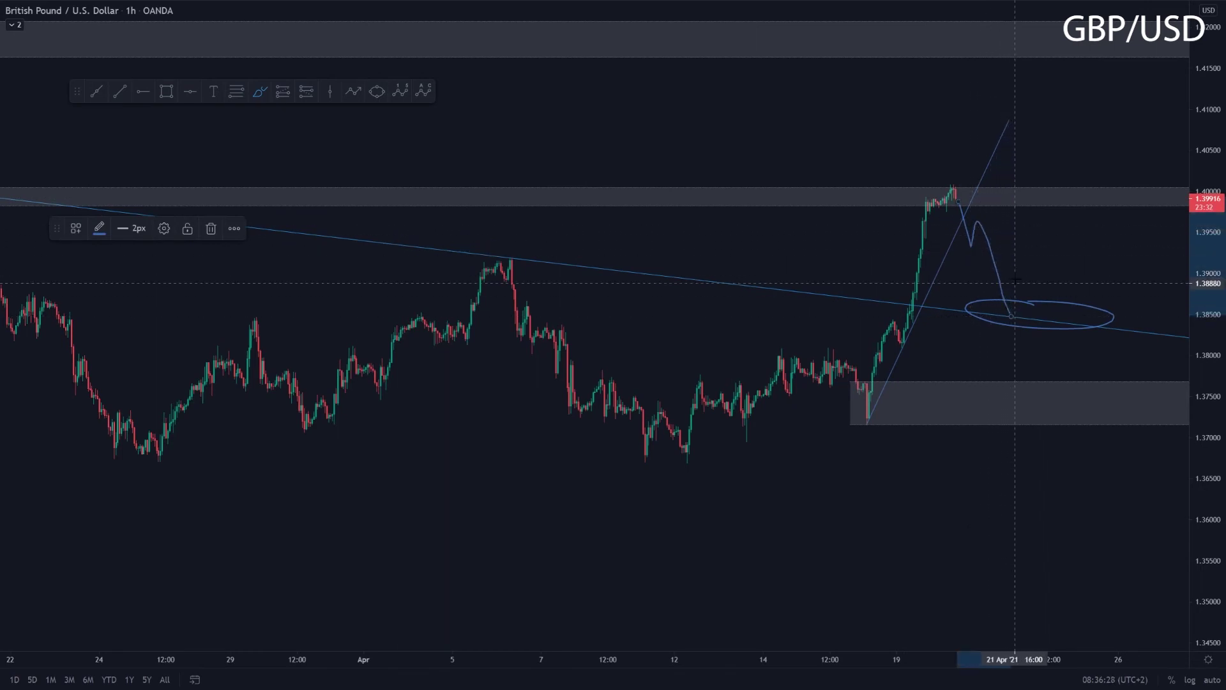
{"action": "key", "text": "Escape"}
- Draw a rectangular zone from about 1.384 to 1.387 behind the ellipse, starting at the rally candles and extending into the future
{"action": "scroll", "coordinate": [1153, 338], "scroll_direction": "up", "scroll_amount": 2}
{"action": "left_click_drag", "start_coordinate": [1204, 345], "coordinate": [1204, 268]}
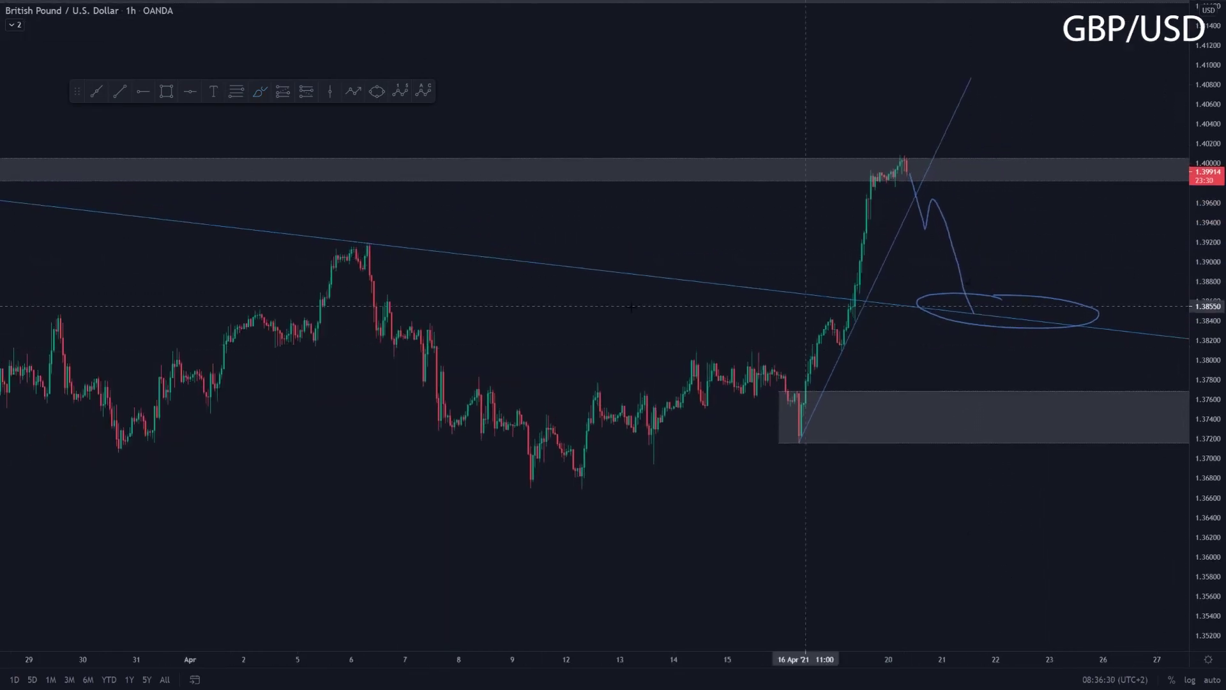
{"action": "scroll", "coordinate": [709, 249], "scroll_direction": "down", "scroll_amount": 2}
{"action": "left_click", "coordinate": [166, 91]}
{"action": "mouse_move", "coordinate": [865, 316]}
{"action": "left_mouse_down"}
{"action": "mouse_move", "coordinate": [894, 359]}
{"action": "mouse_move", "coordinate": [895, 293]}
{"action": "mouse_move", "coordinate": [871, 317]}
{"action": "mouse_move", "coordinate": [897, 321]}
{"action": "left_mouse_up"}
{"action": "left_click", "coordinate": [843, 239]}
{"action": "left_click", "coordinate": [1039, 258]}
{"action": "scroll", "coordinate": [1039, 318], "scroll_direction": "down", "scroll_amount": 2}
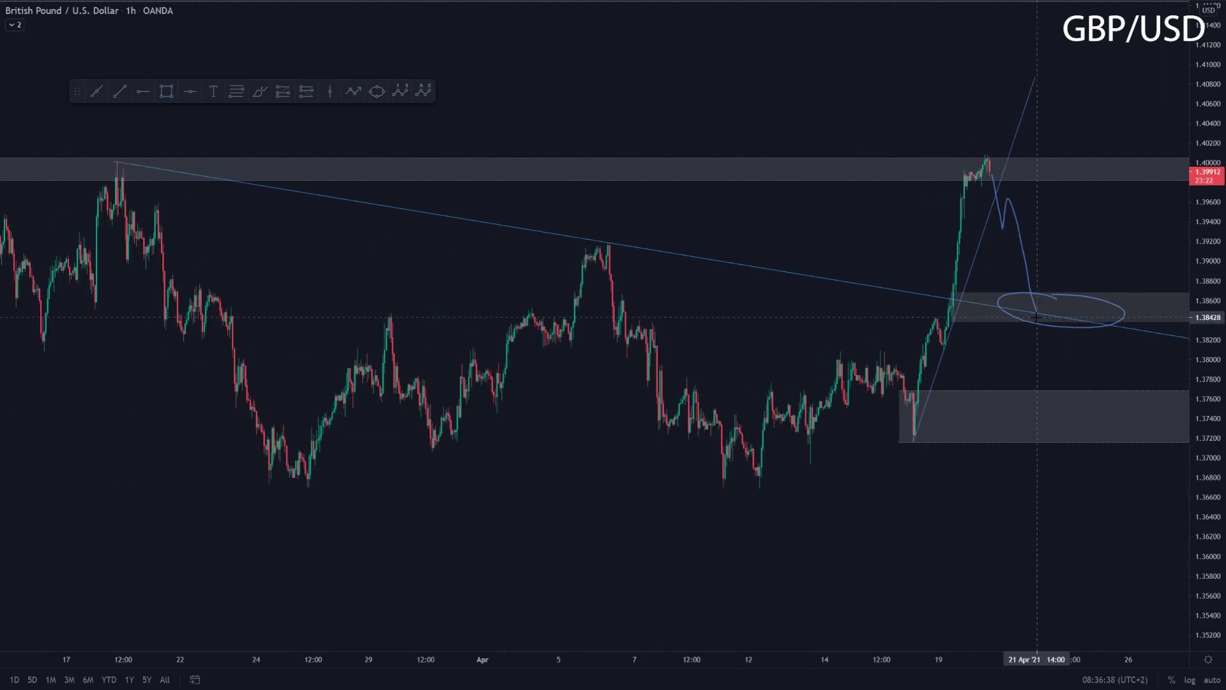
- Draw a Fibonacci retracement of the rally from the 16 April low at 1.3715 to the recent high near 1.4010
{"action": "left_click_drag", "start_coordinate": [1076, 265], "coordinate": [1058, 257]}
{"action": "left_click", "coordinate": [237, 92]}
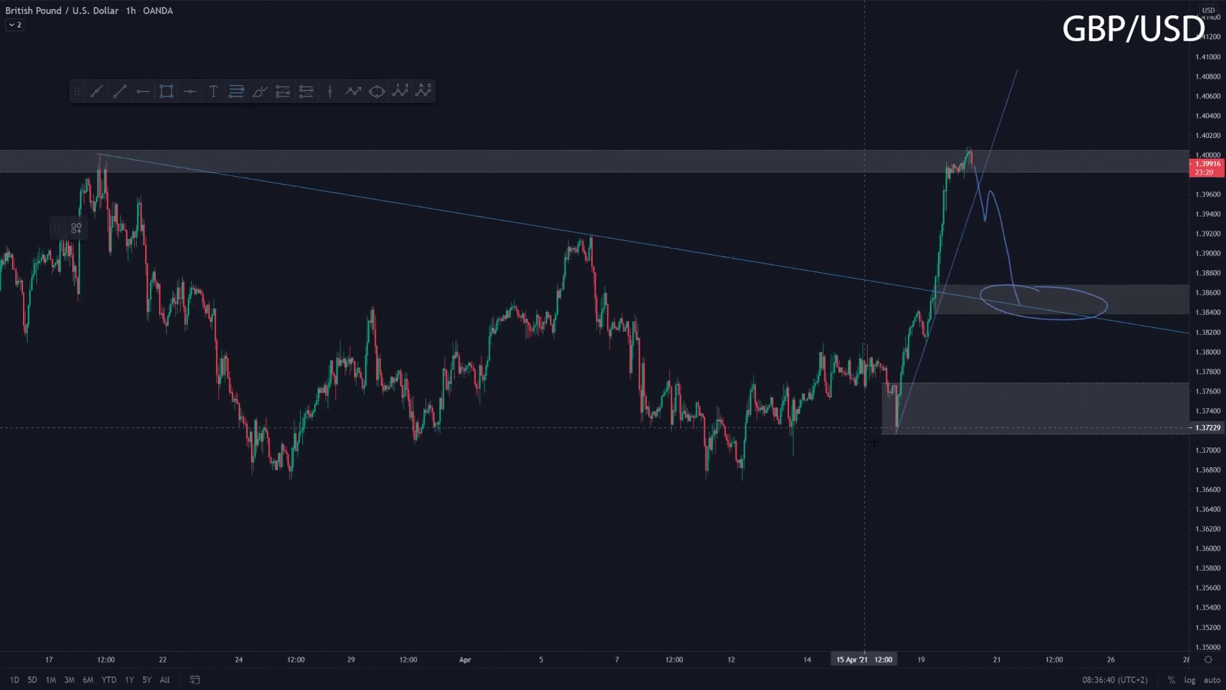
{"action": "left_click", "coordinate": [895, 435]}
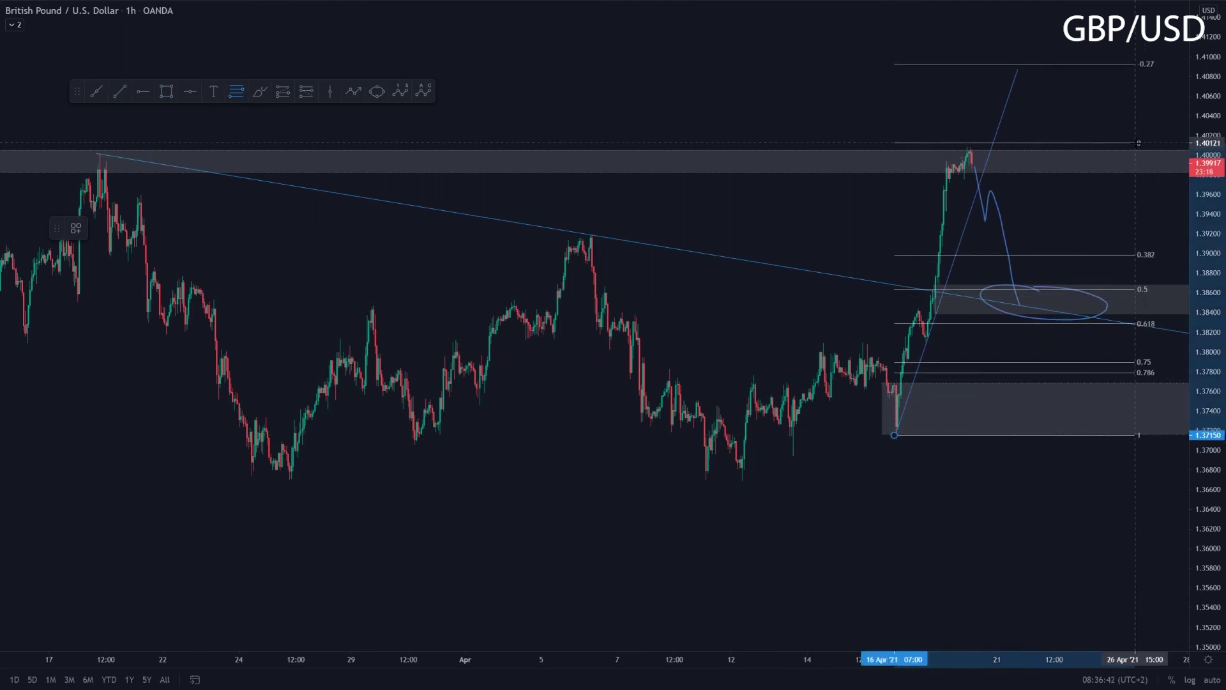
{"action": "left_click", "coordinate": [1138, 144]}
{"action": "left_click", "coordinate": [1157, 111]}
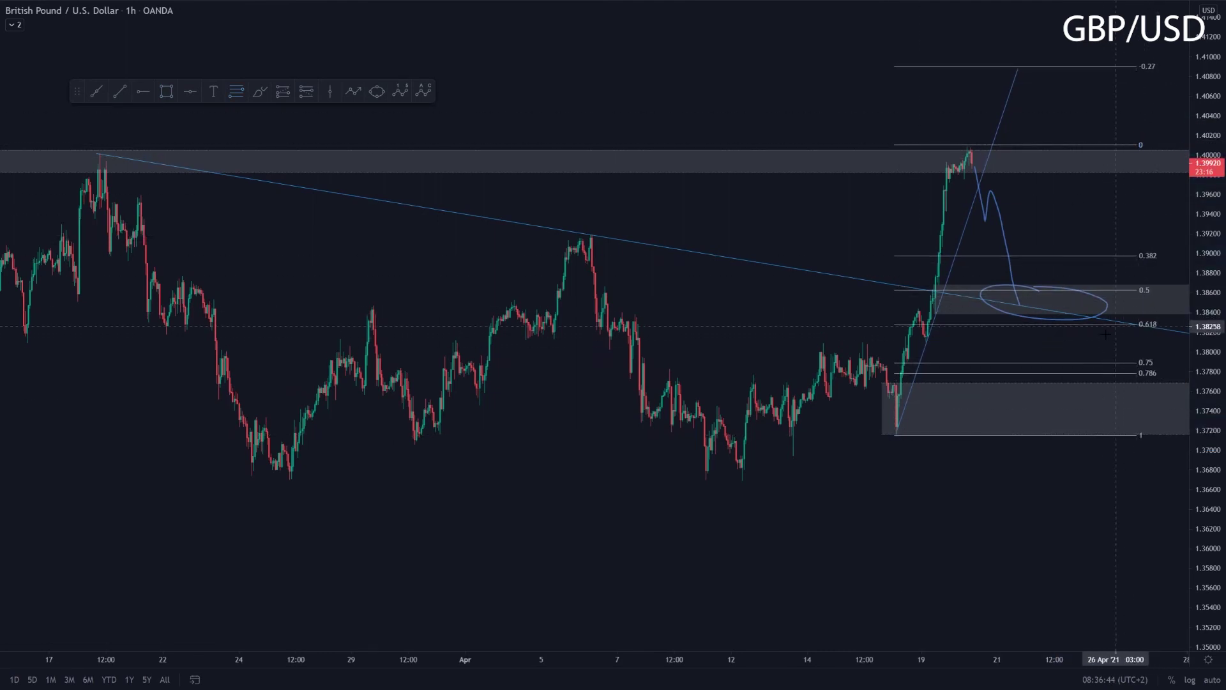
- Extend the brushed path down to about 1.382 and up to about 1.401, with a small loop at its end near 1.4000
{"action": "left_click_drag", "start_coordinate": [1211, 307], "coordinate": [1212, 342]}
{"action": "left_click_drag", "start_coordinate": [1098, 243], "coordinate": [994, 243]}
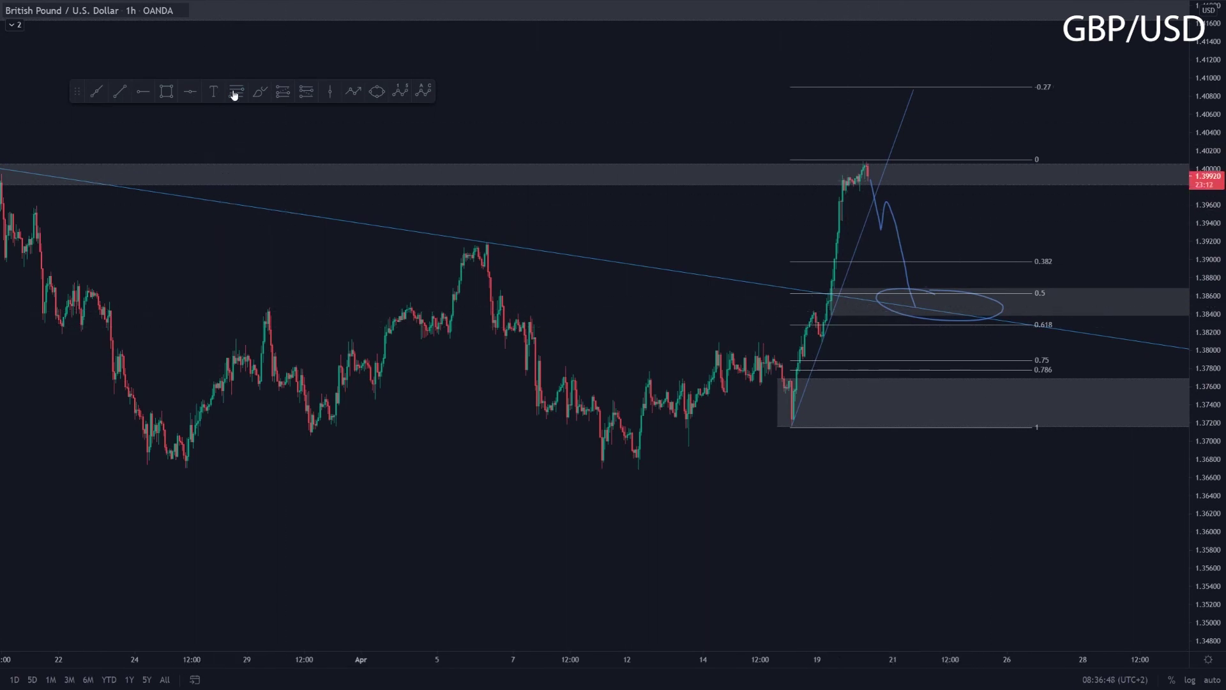
{"action": "left_click", "coordinate": [258, 94]}
{"action": "mouse_move", "coordinate": [916, 307]}
{"action": "left_mouse_down"}
{"action": "mouse_move", "coordinate": [931, 339]}
{"action": "mouse_move", "coordinate": [959, 155]}
{"action": "left_mouse_up"}
{"action": "left_click", "coordinate": [1008, 136]}
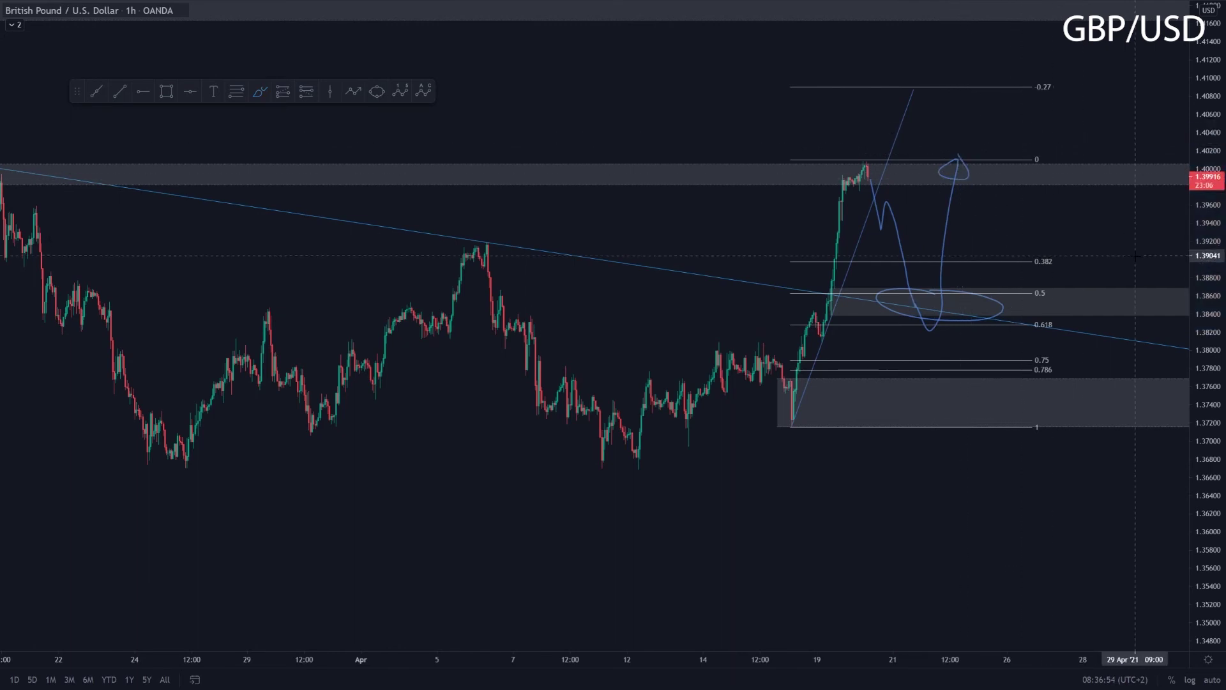
{"action": "left_click_drag", "start_coordinate": [1204, 235], "coordinate": [1204, 268]}
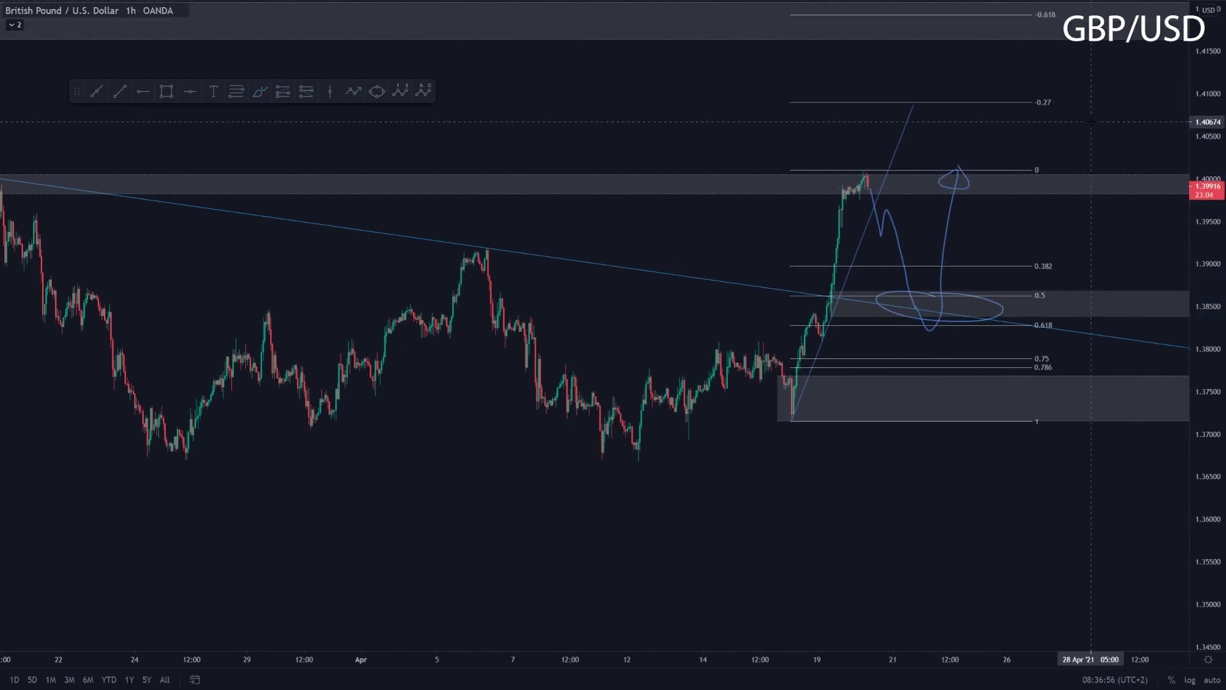
- Switch to the 4-hour timeframe and open the OANDA NZD/USD chart
{"action": "type", "text": "15"}
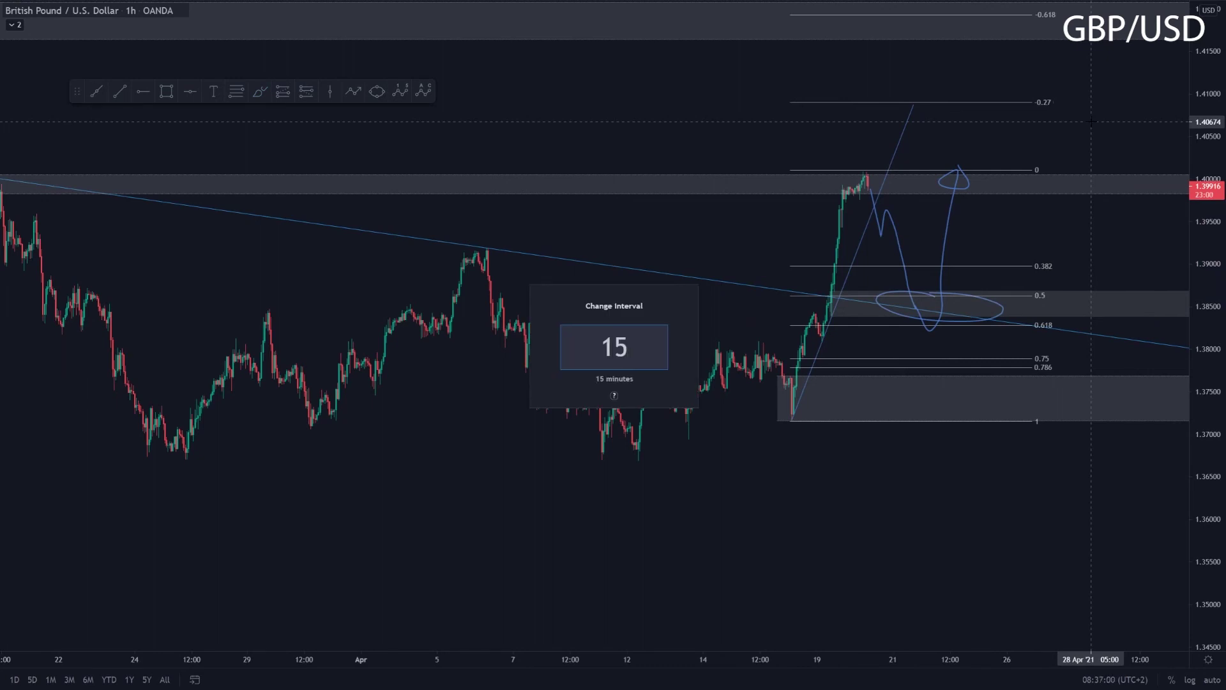
{"action": "key", "text": "Escape"}
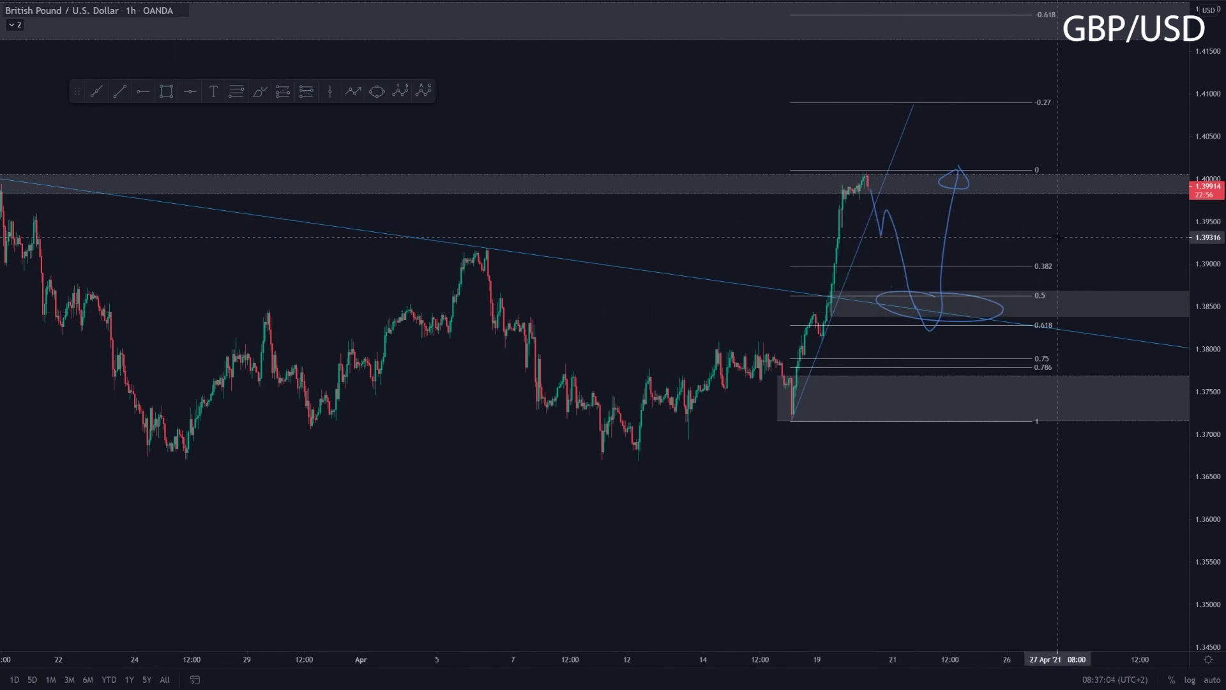
{"action": "type", "text": "4h"}
{"action": "key", "text": "Return"}
{"action": "type", "text": "NZD"}
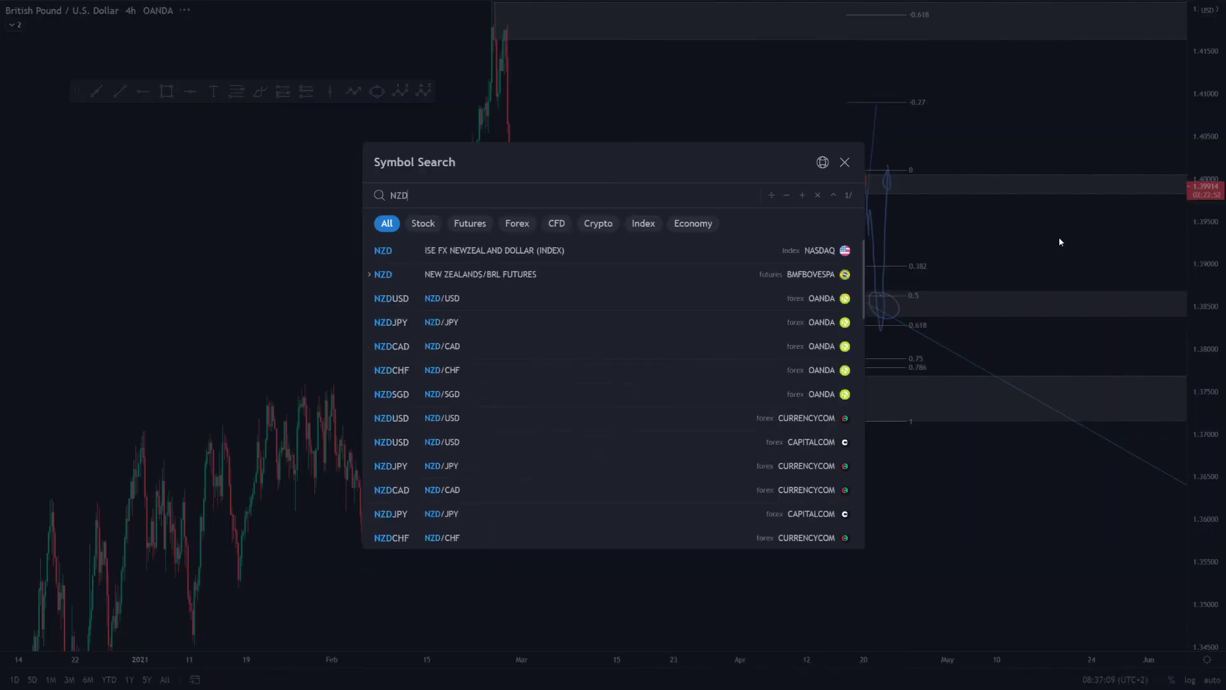
{"action": "type", "text": "USD"}
{"action": "key", "text": "Down"}
{"action": "key", "text": "Down"}
{"action": "key", "text": "Return"}
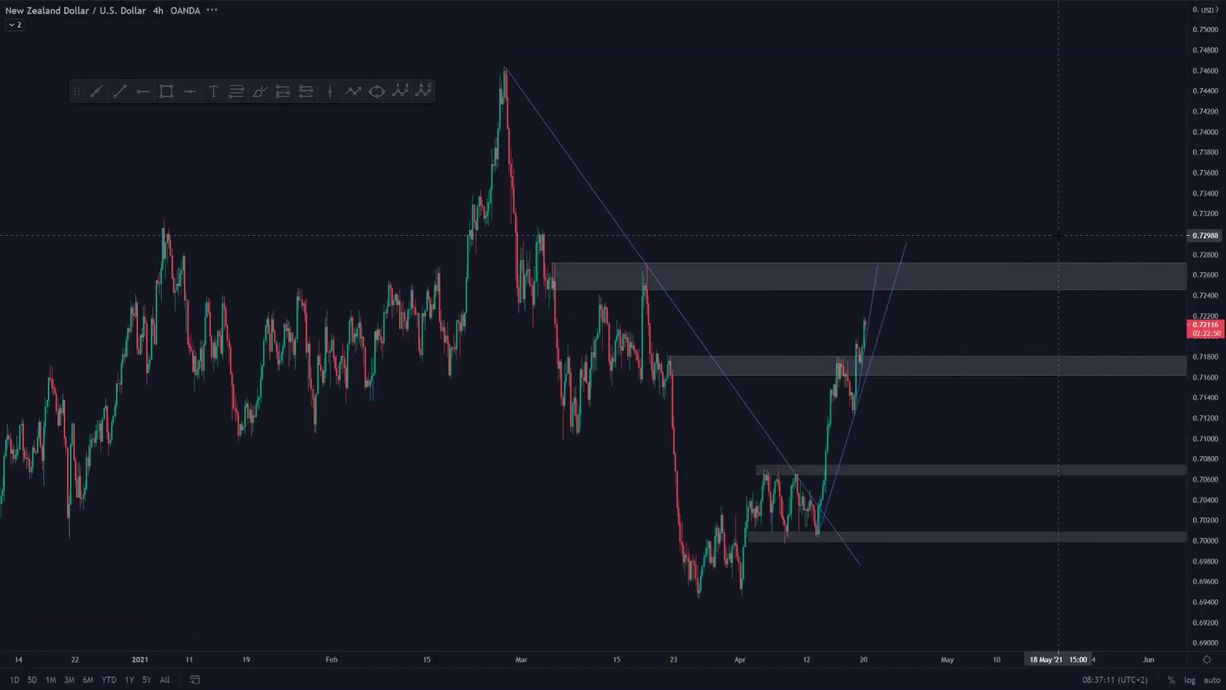
- View the NZD/USD zones and trend lines around the April rally and switch the chart to the 1-hour timeframe
{"action": "scroll", "coordinate": [1047, 389], "scroll_direction": "up", "scroll_amount": 2}
{"action": "left_click_drag", "start_coordinate": [974, 414], "coordinate": [1054, 379]}
{"action": "scroll", "coordinate": [1086, 377], "scroll_direction": "up", "scroll_amount": 2}
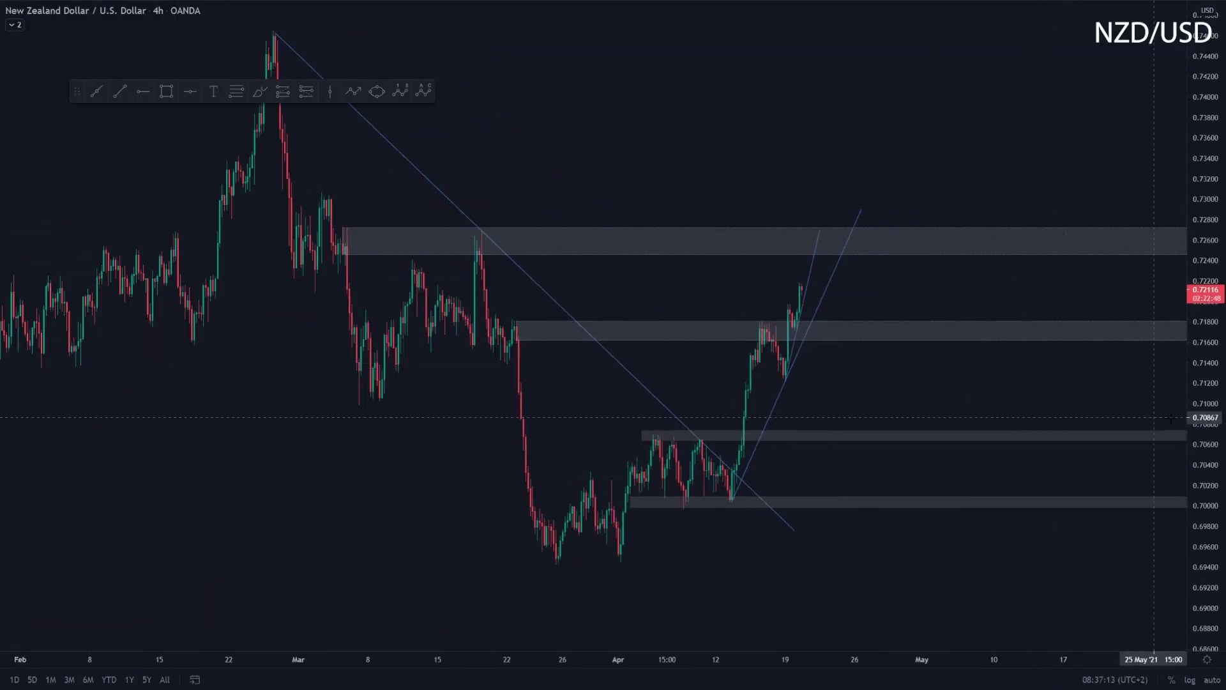
{"action": "scroll", "coordinate": [1131, 417], "scroll_direction": "up", "scroll_amount": 4}
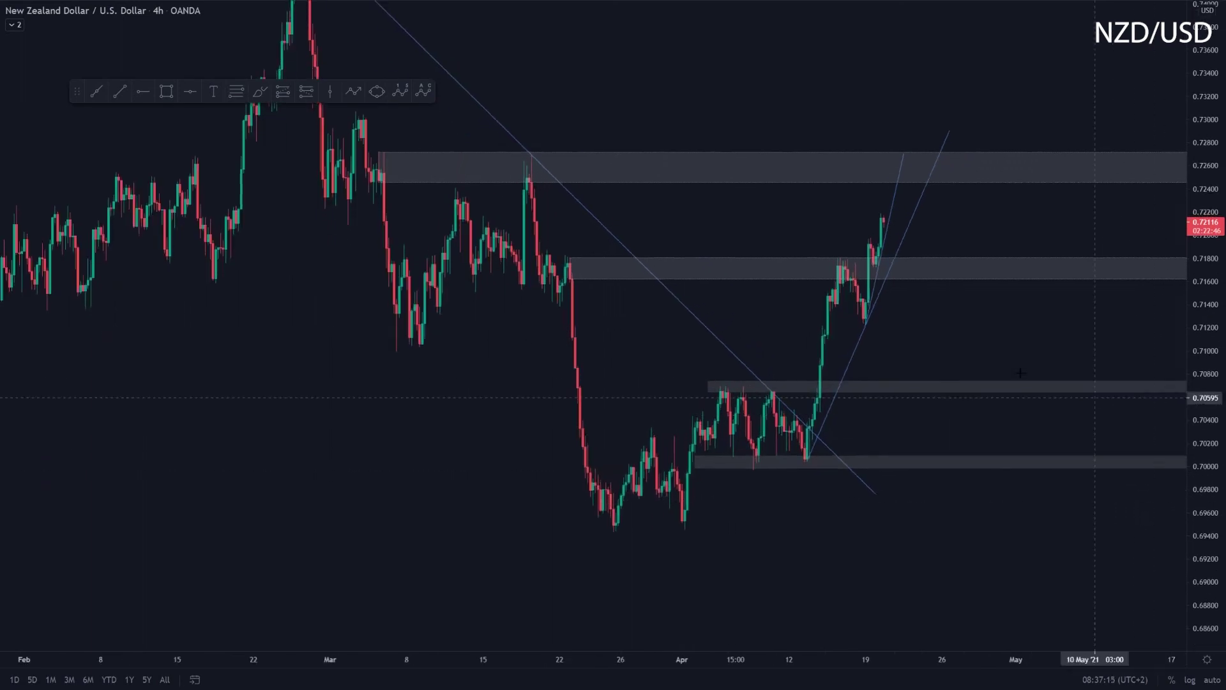
{"action": "type", "text": "1h"}
{"action": "key", "text": "Return"}
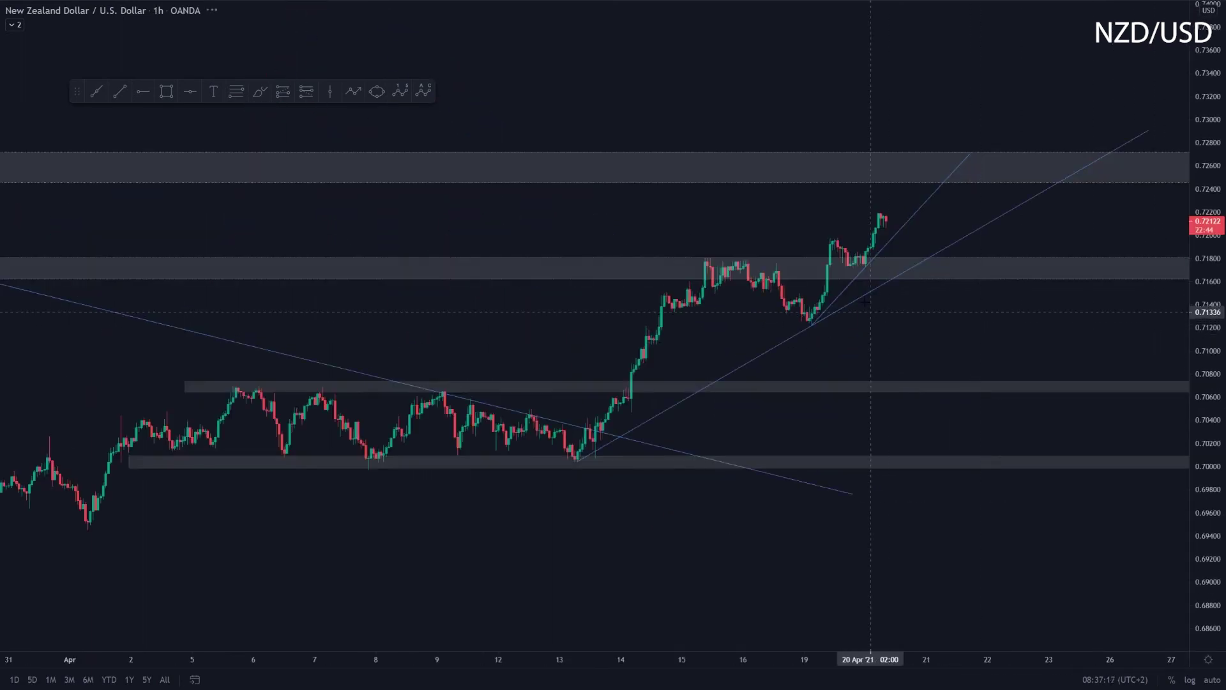
- Draw a Fibonacci retracement from the 19 April low at 0.7122 to the swing high near 0.7198, and delete it
{"action": "scroll", "coordinate": [794, 326], "scroll_direction": "down", "scroll_amount": 2}
{"action": "scroll", "coordinate": [1156, 383], "scroll_direction": "up", "scroll_amount": 3}
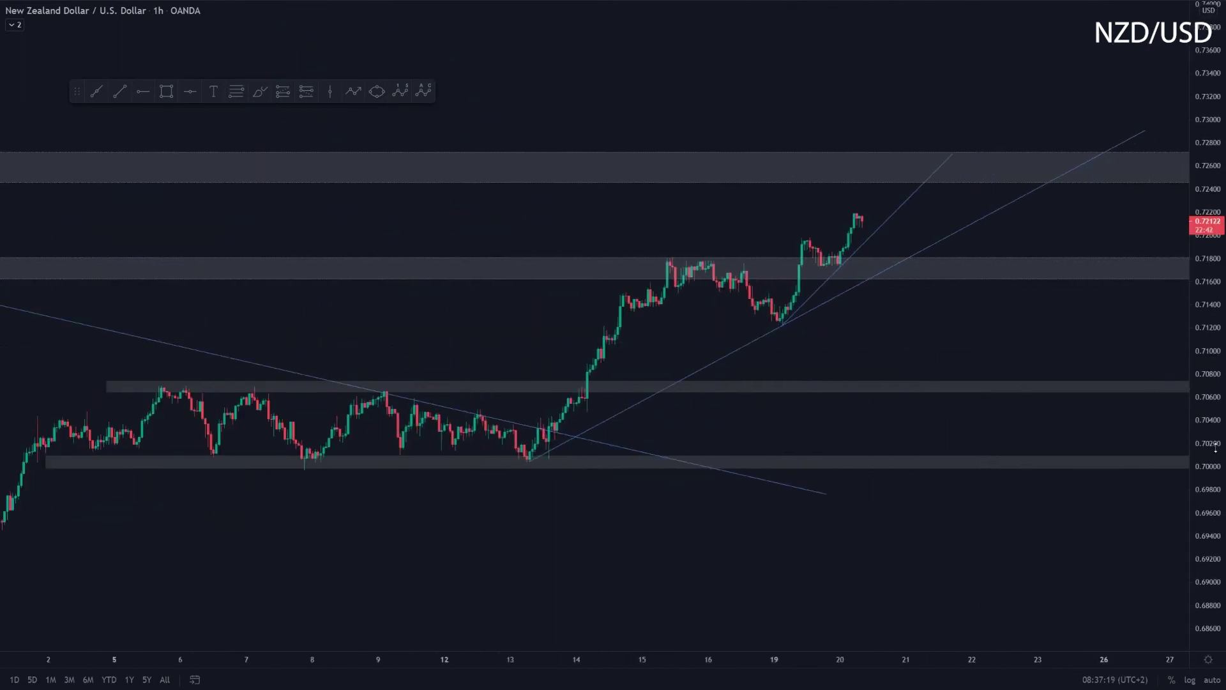
{"action": "left_click_drag", "start_coordinate": [1220, 445], "coordinate": [1183, 226]}
{"action": "left_click", "coordinate": [232, 93]}
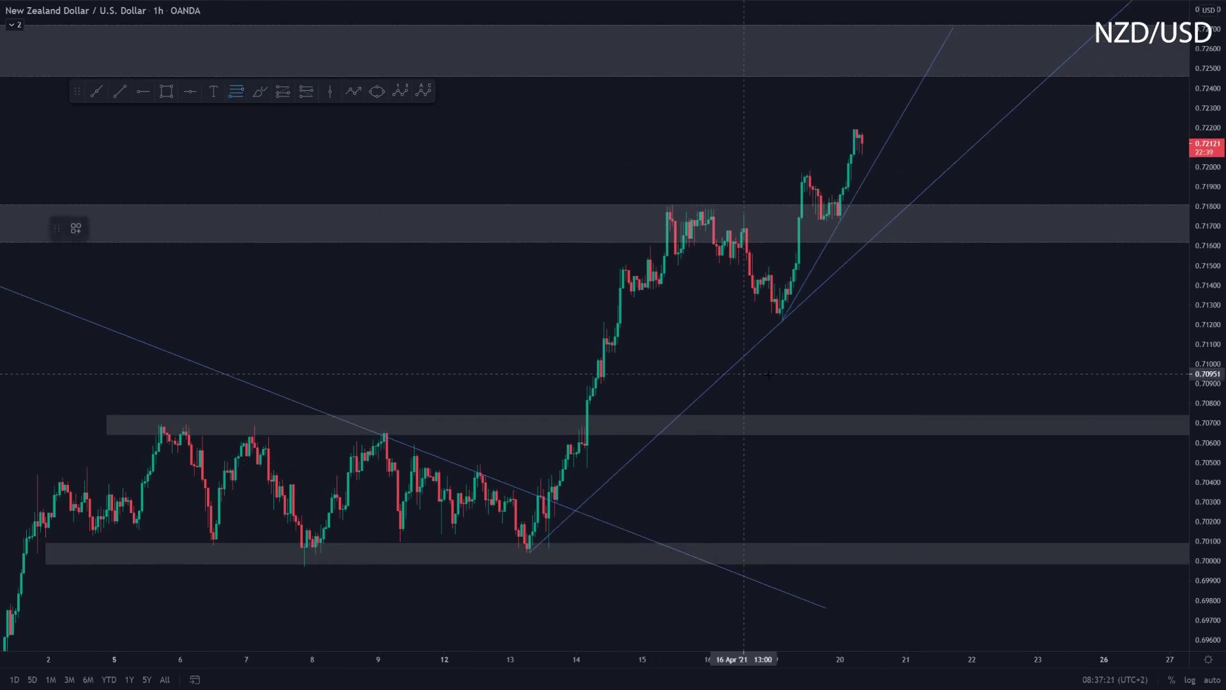
{"action": "left_click", "coordinate": [783, 322]}
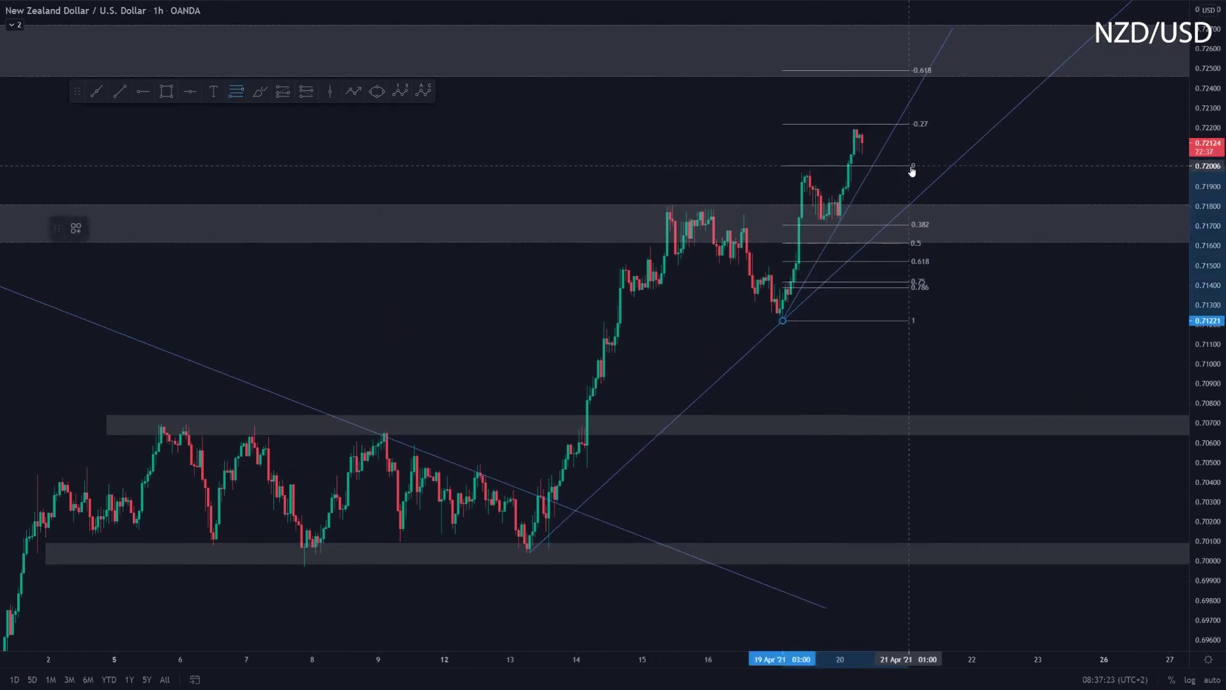
{"action": "left_click", "coordinate": [915, 170]}
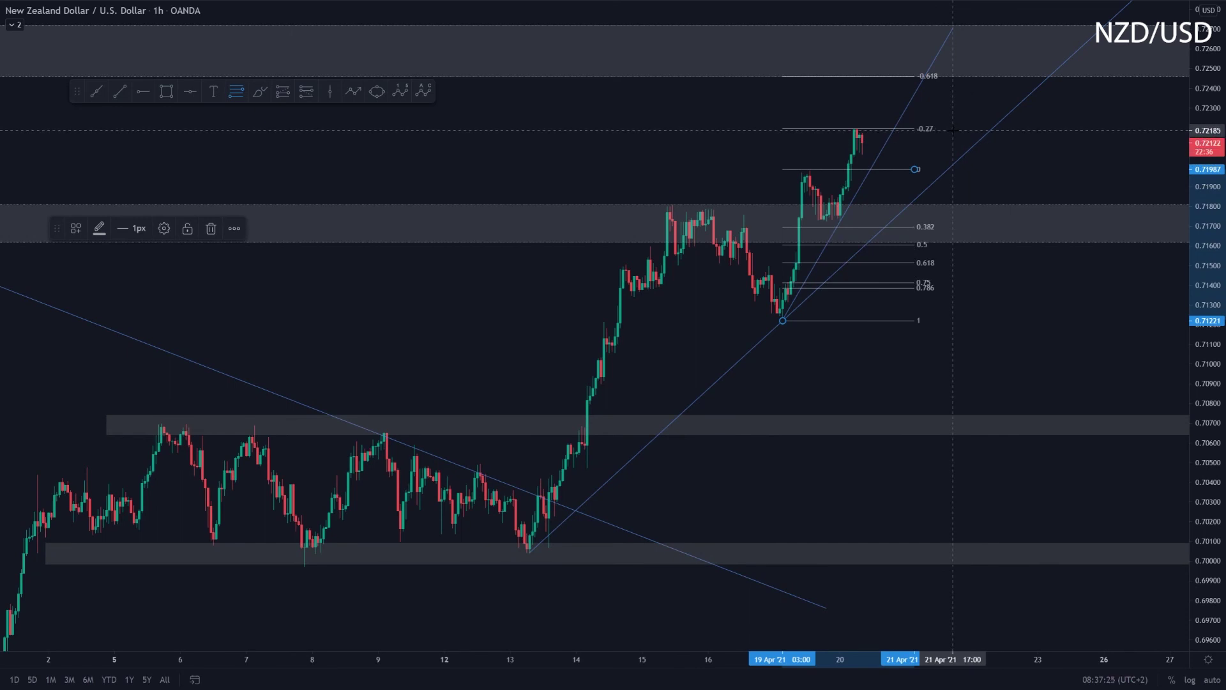
{"action": "left_click", "coordinate": [893, 199]}
{"action": "left_click_drag", "start_coordinate": [913, 170], "coordinate": [923, 170]}
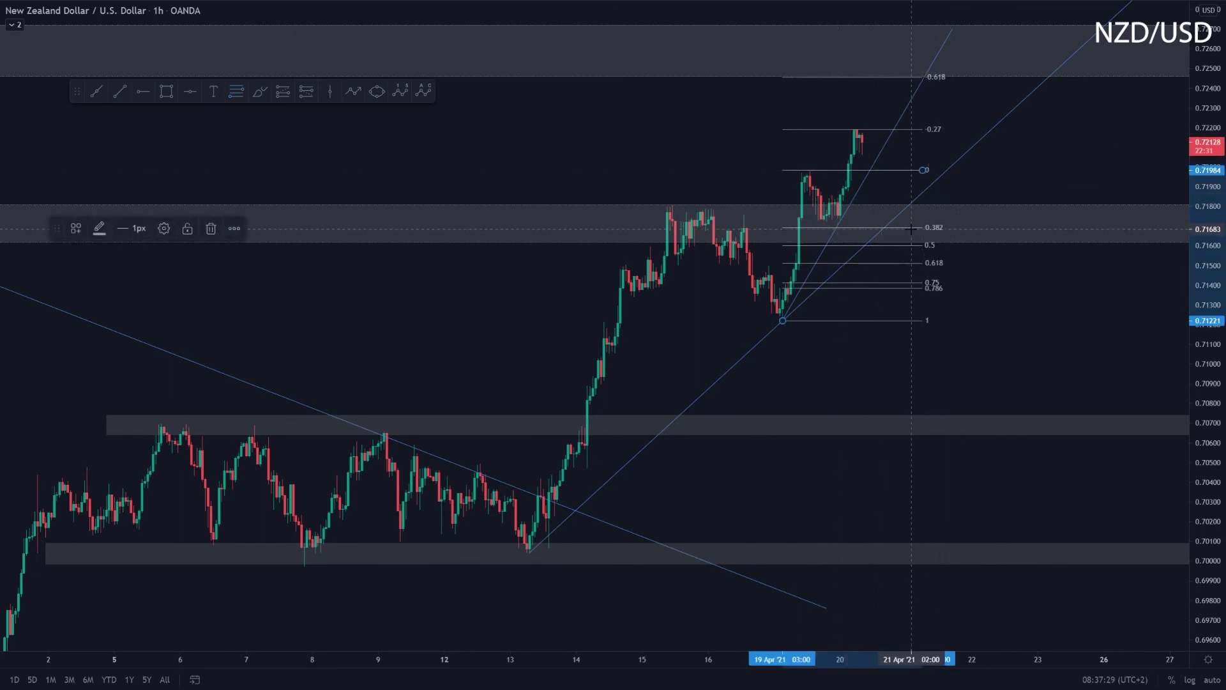
{"action": "left_click_drag", "start_coordinate": [1204, 184], "coordinate": [1204, 222]}
{"action": "key", "text": "Delete"}
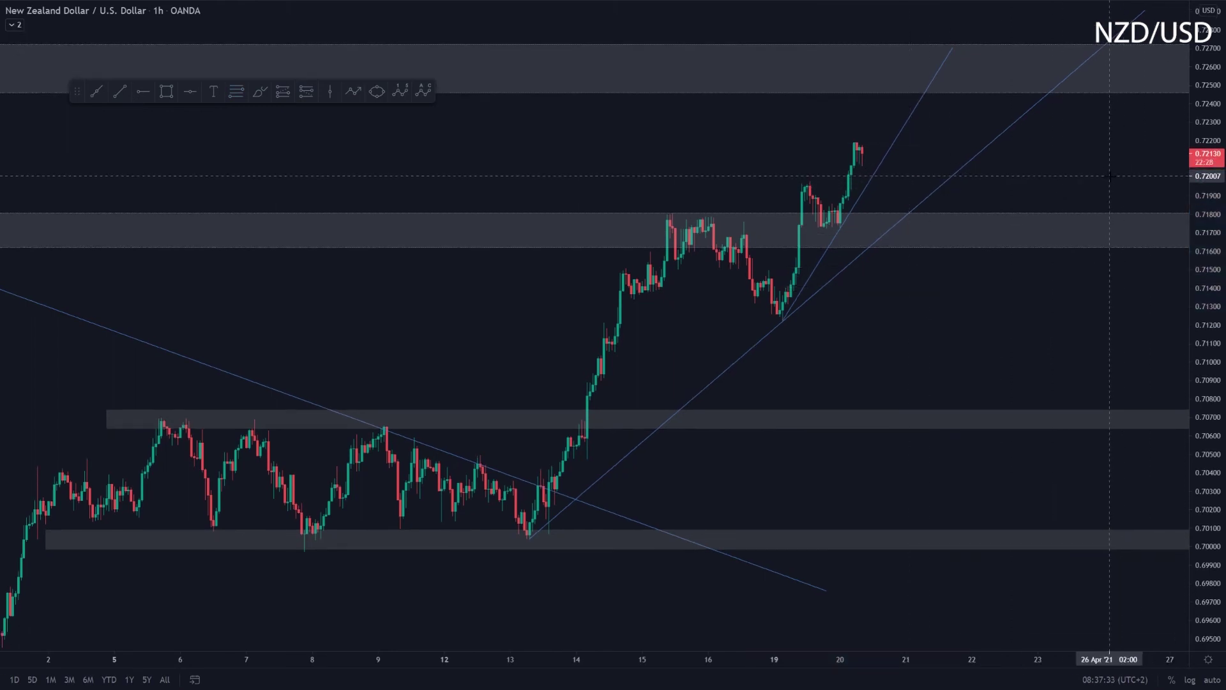
- Draw a Fibonacci retracement from the 20 April low at 0.7173 to the latest high near 0.7219
{"action": "left_click_drag", "start_coordinate": [1211, 356], "coordinate": [1207, 163]}
{"action": "scroll", "coordinate": [1022, 103], "scroll_direction": "up", "scroll_amount": 2}
{"action": "left_click_drag", "start_coordinate": [1014, 90], "coordinate": [1027, 228]}
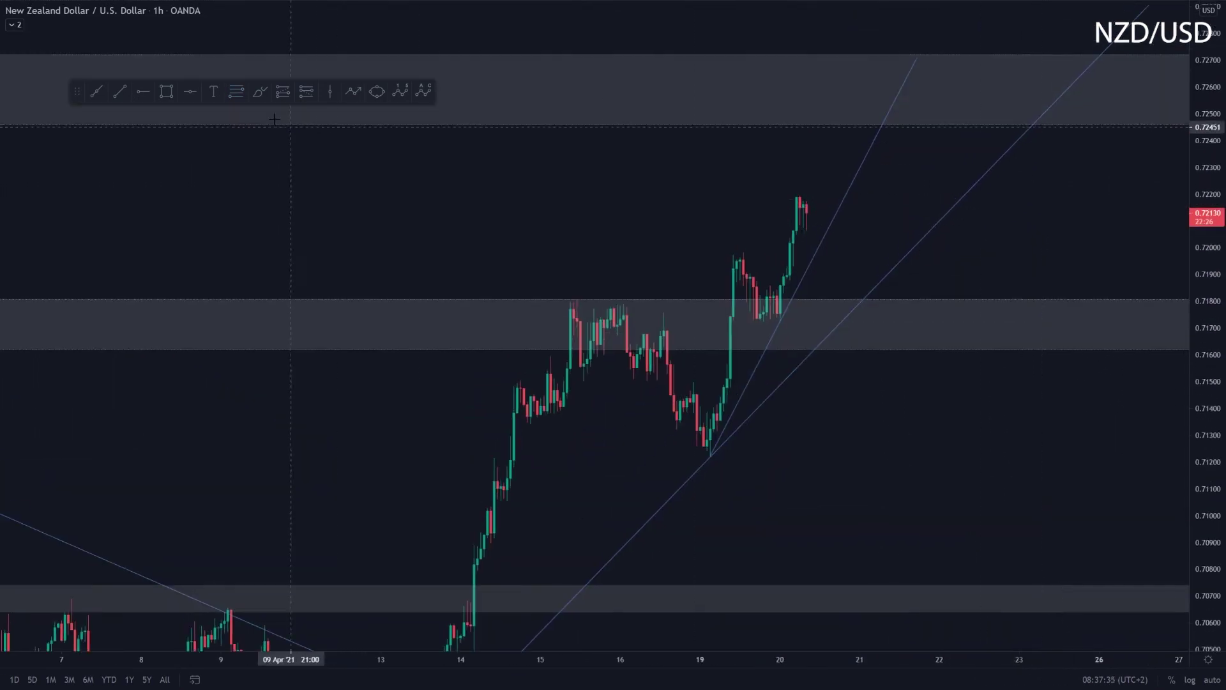
{"action": "left_click", "coordinate": [781, 325]}
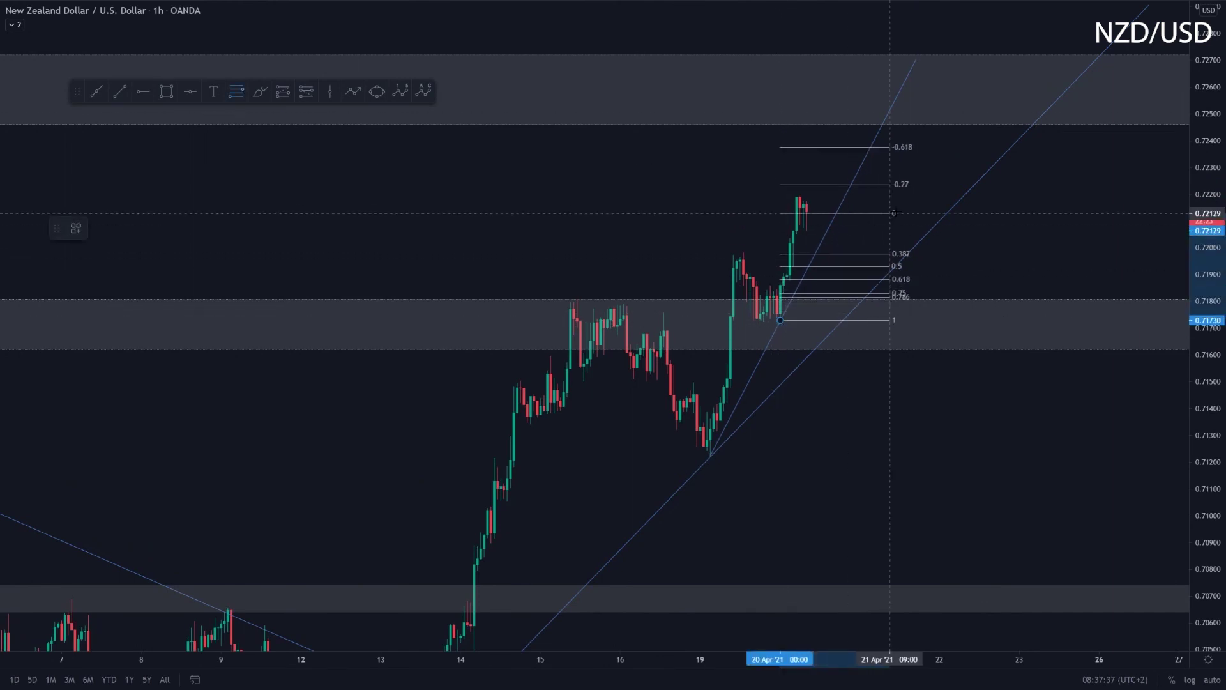
{"action": "left_click", "coordinate": [966, 189]}
{"action": "key", "text": "Escape"}
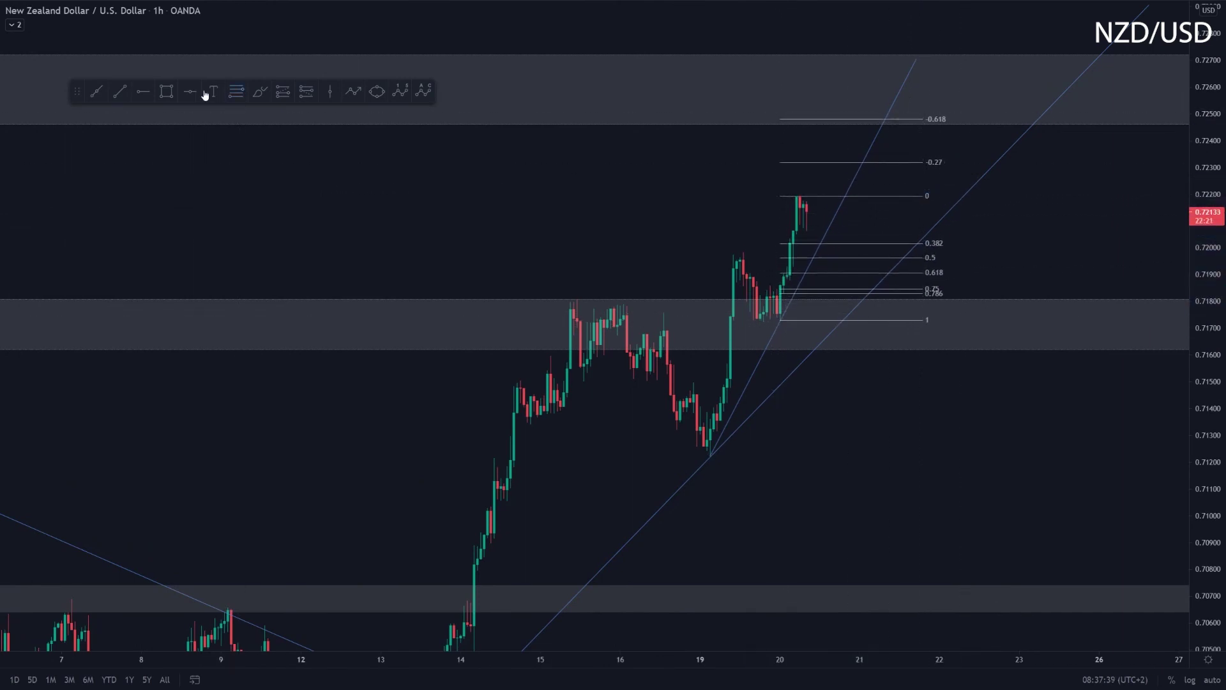
- Draw a narrow rectangular zone from about 0.7193 to 0.7200 at the 19 April swing high, extending into the future
{"action": "left_click", "coordinate": [164, 91]}
{"action": "left_click_drag", "start_coordinate": [727, 251], "coordinate": [741, 265]}
{"action": "key", "text": "Escape"}
- Brush circles at the two trend-line lows and the zone crossing near 0.7200, plus a path dipping there and rising to about 0.725
{"action": "left_click", "coordinate": [261, 95]}
{"action": "left_click_drag", "start_coordinate": [714, 442], "coordinate": [718, 439]}
{"action": "left_click_drag", "start_coordinate": [790, 318], "coordinate": [791, 314]}
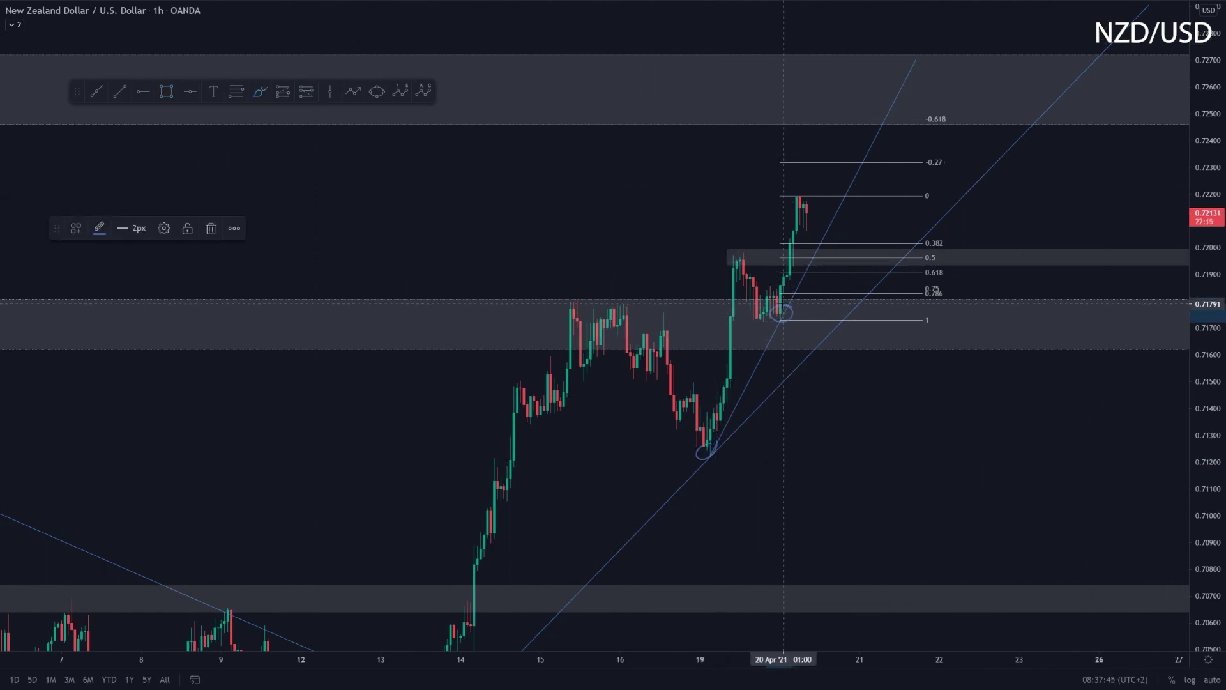
{"action": "left_click_drag", "start_coordinate": [824, 252], "coordinate": [851, 107]}
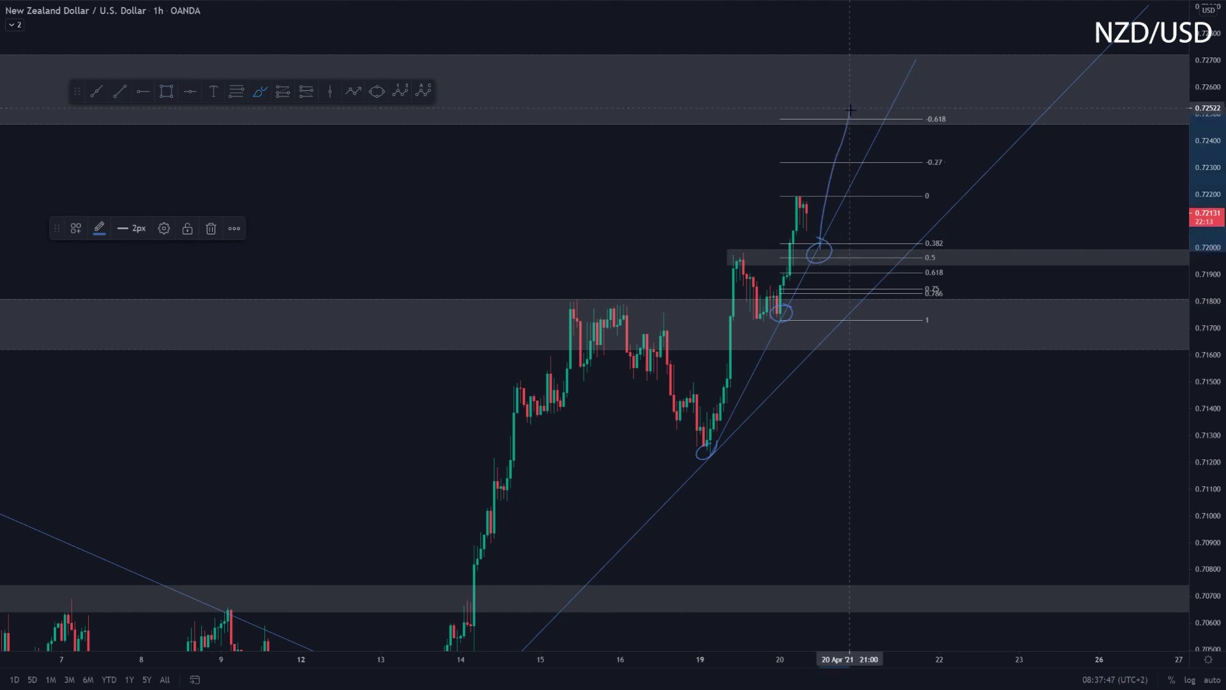
{"action": "left_click_drag", "start_coordinate": [803, 217], "coordinate": [814, 254]}
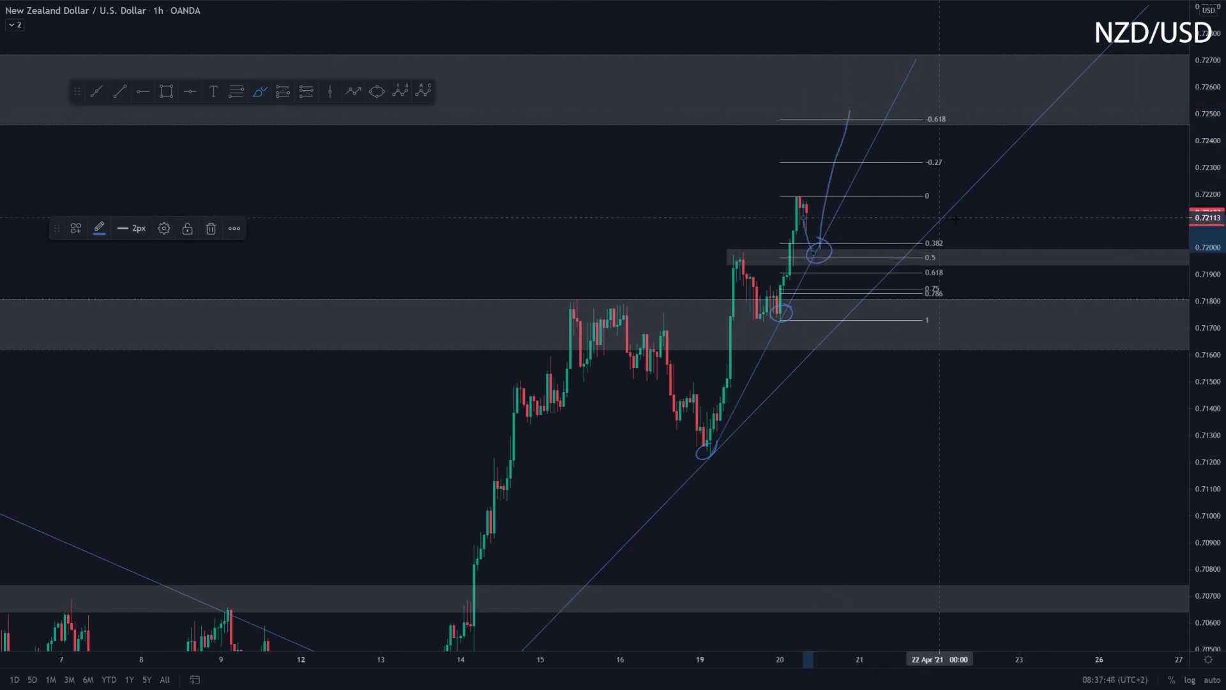
- Undo the brushed projected path and the circles along the steep trend line
{"action": "left_click", "coordinate": [1039, 198]}
{"action": "left_click_drag", "start_coordinate": [969, 412], "coordinate": [986, 375]}
{"action": "key", "text": "ctrl+z"}
{"action": "key", "text": "ctrl+z"}
{"action": "key", "text": "ctrl+z"}
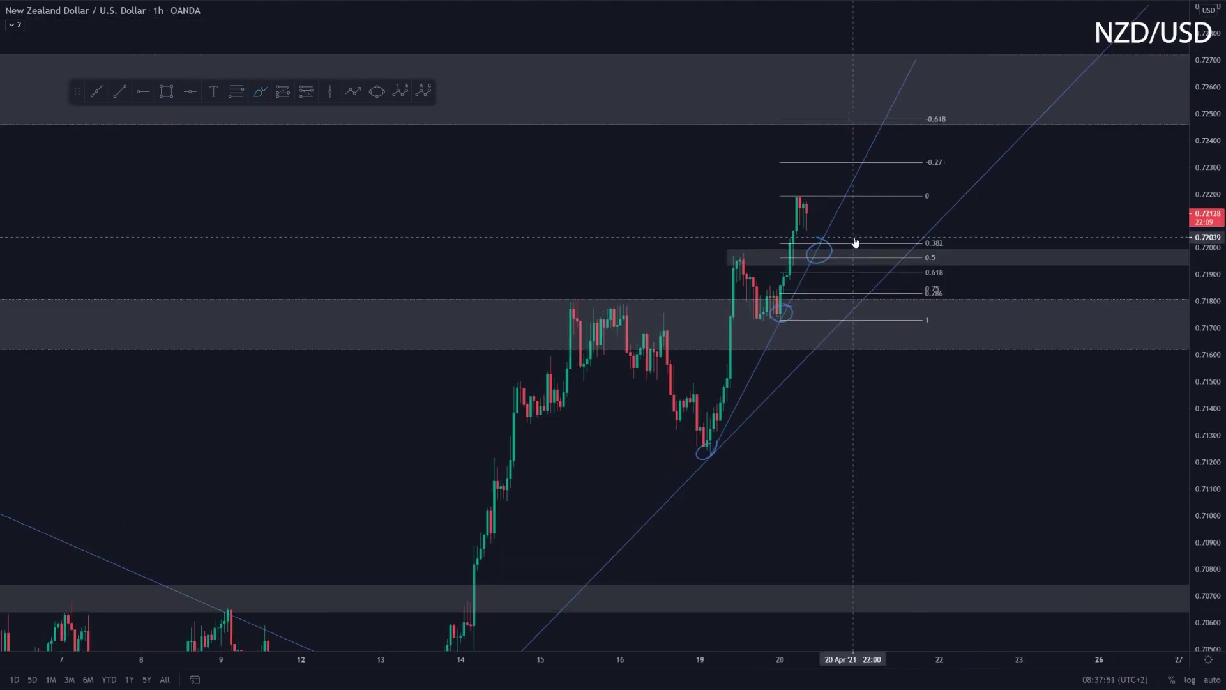
- Switch NZD/USD back to the 4-hour timeframe and frame price action from mid-March to mid-May
{"action": "type", "text": "4"}
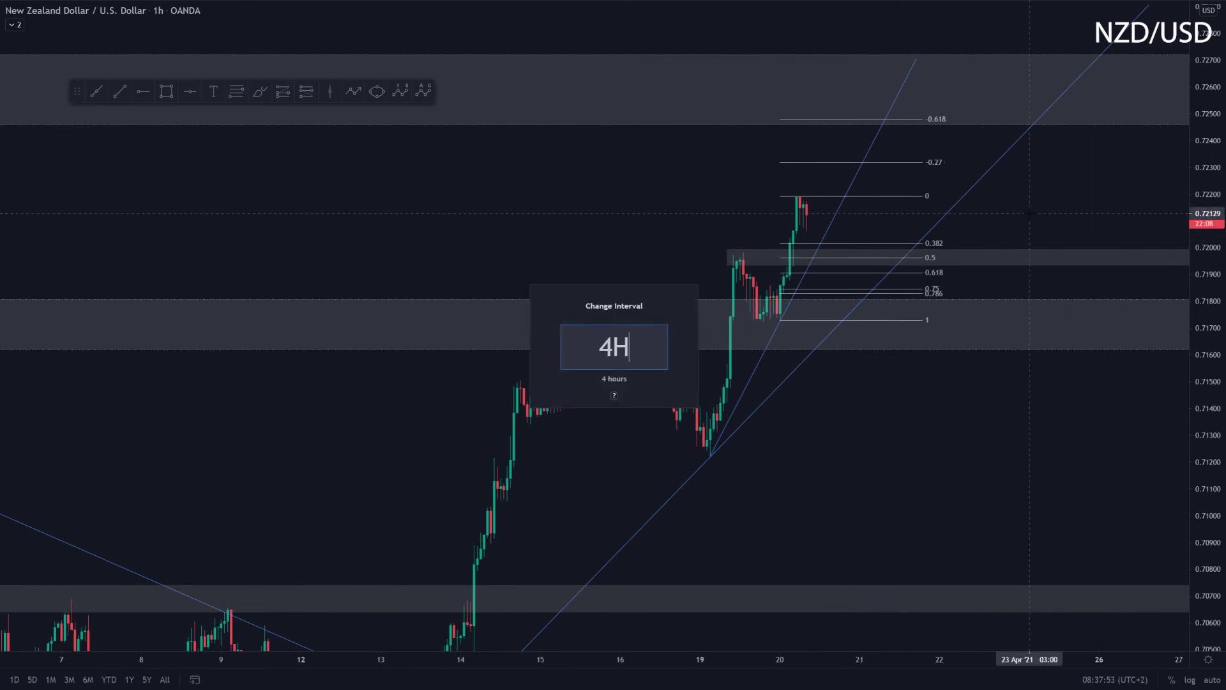
{"action": "type", "text": "h"}
{"action": "key", "text": "Return"}
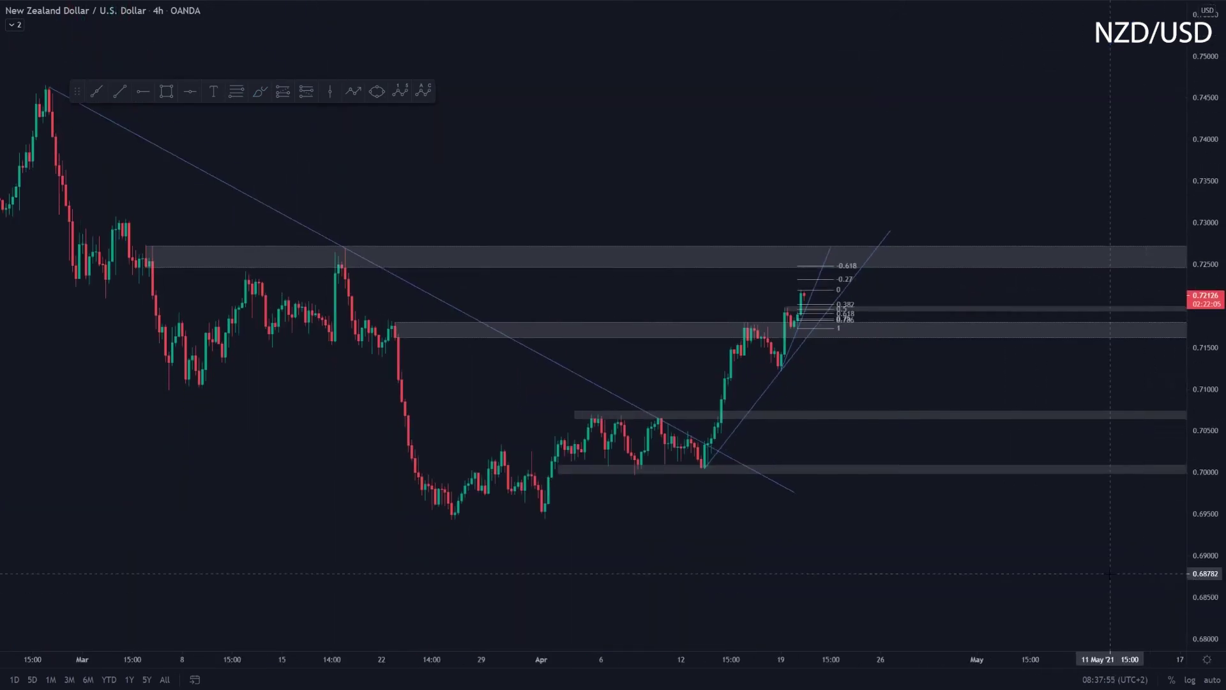
{"action": "scroll", "coordinate": [802, 396], "scroll_direction": "up", "scroll_amount": 3}
{"action": "left_click_drag", "start_coordinate": [801, 393], "coordinate": [876, 386]}
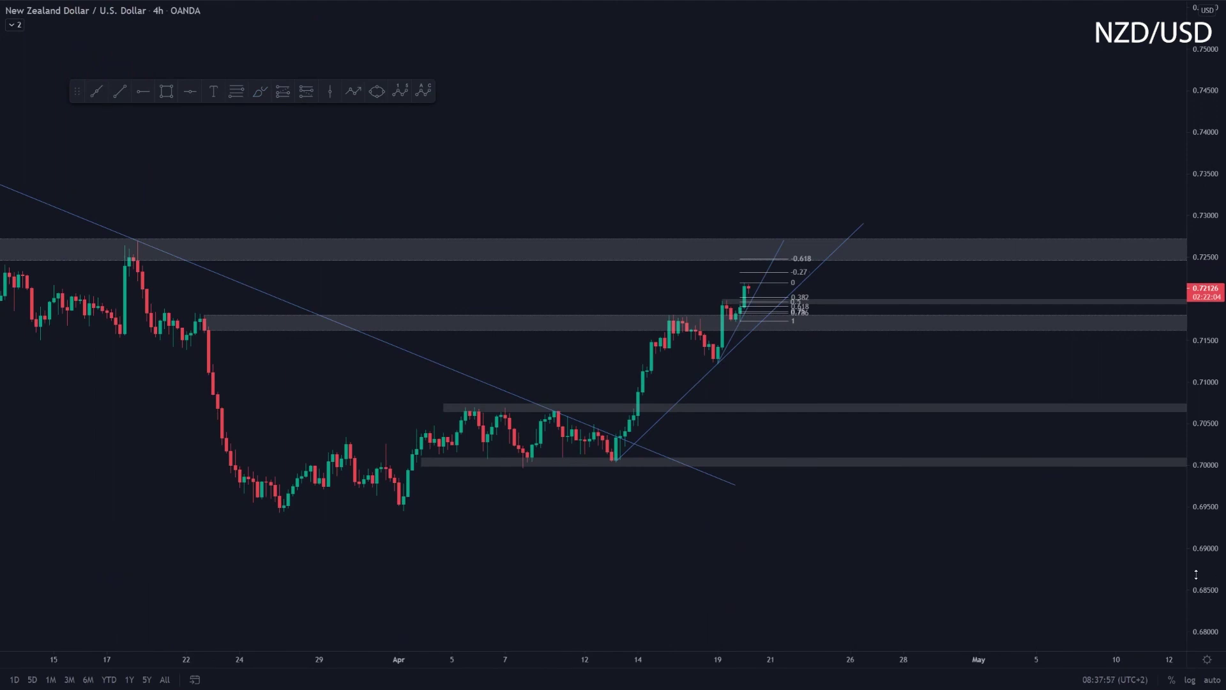
{"action": "left_click_drag", "start_coordinate": [1197, 575], "coordinate": [1196, 616]}
- Delete the Fibonacci retracement and the steeper rising trend line near the current price
{"action": "left_click", "coordinate": [260, 93]}
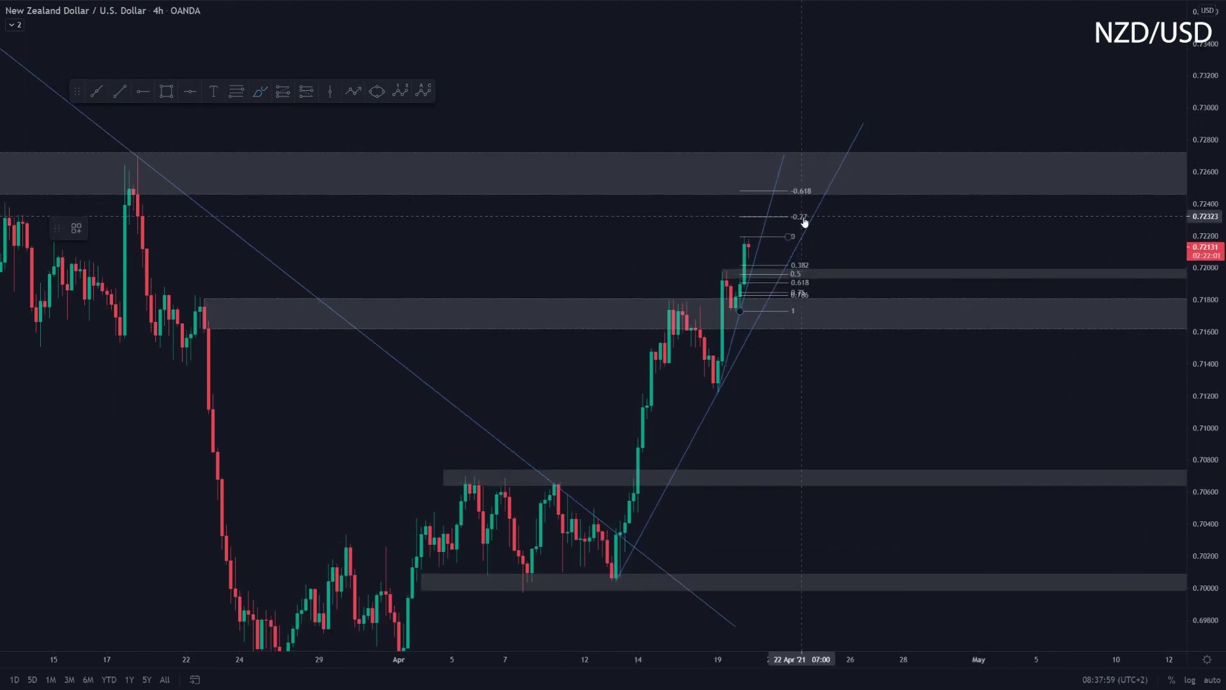
{"action": "left_click", "coordinate": [767, 239]}
{"action": "key", "text": "Delete"}
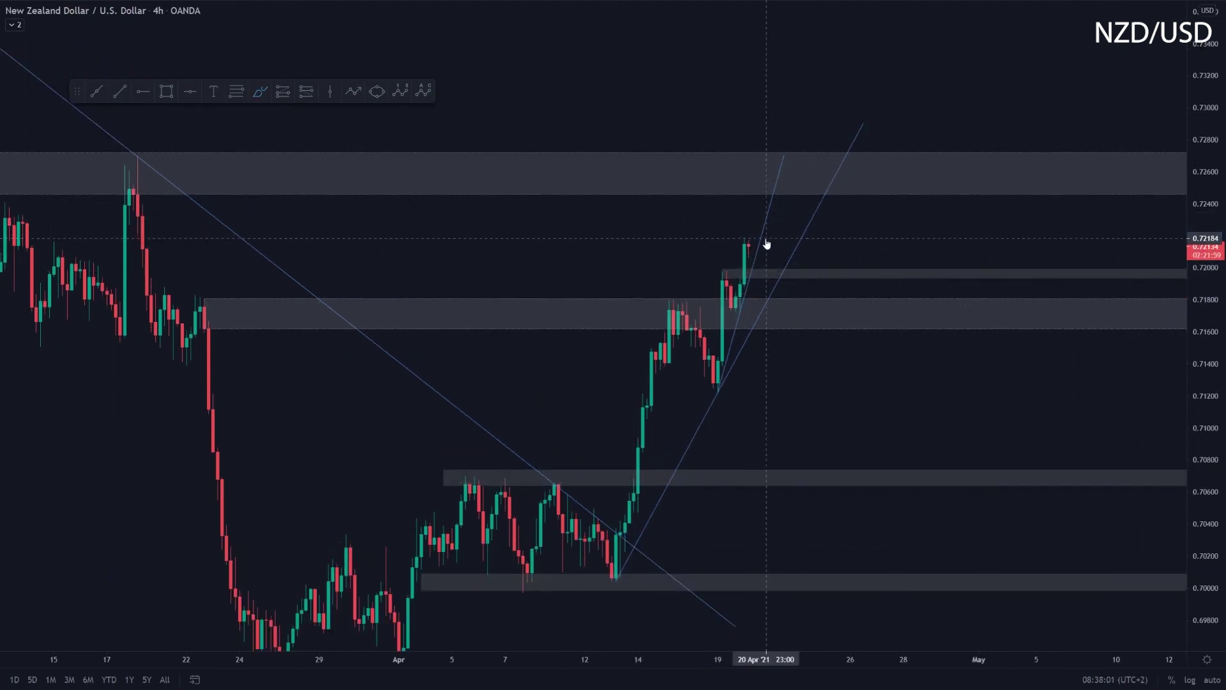
{"action": "key", "text": "Escape"}
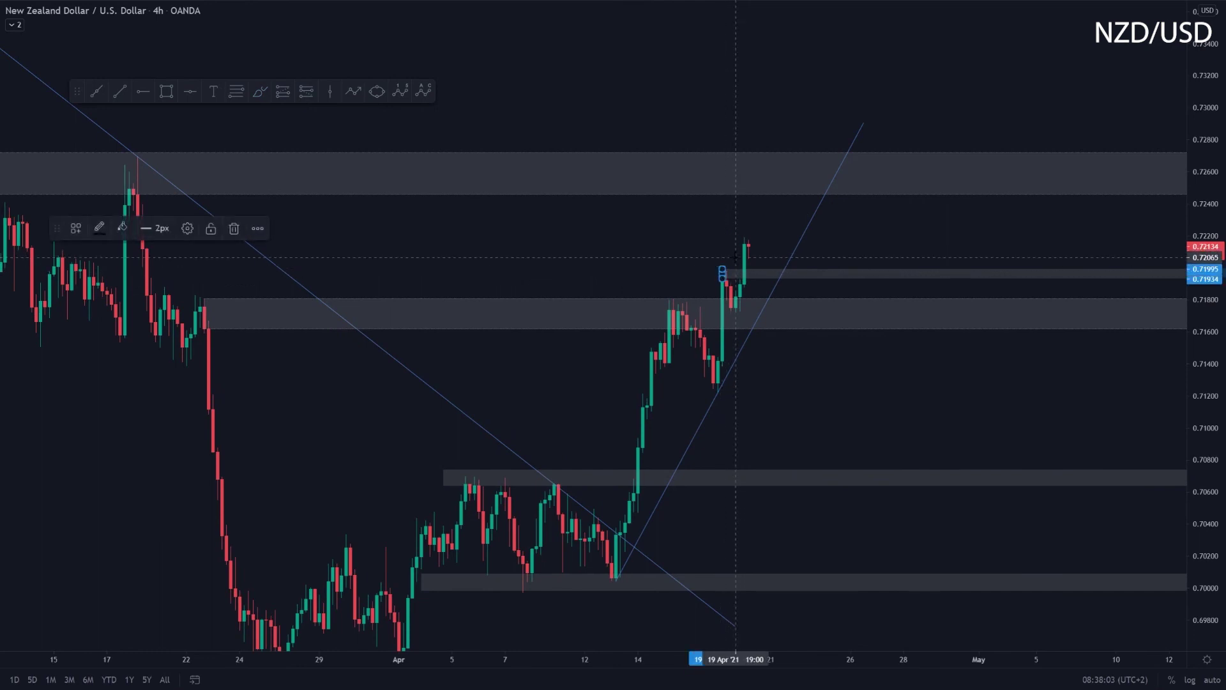
- Delete the narrow zone near 0.7195 and brush a projected path dipping to a circled trend-line touch near 0.718, rising to about 0.7285
{"action": "key", "text": "Delete"}
{"action": "left_click", "coordinate": [259, 94]}
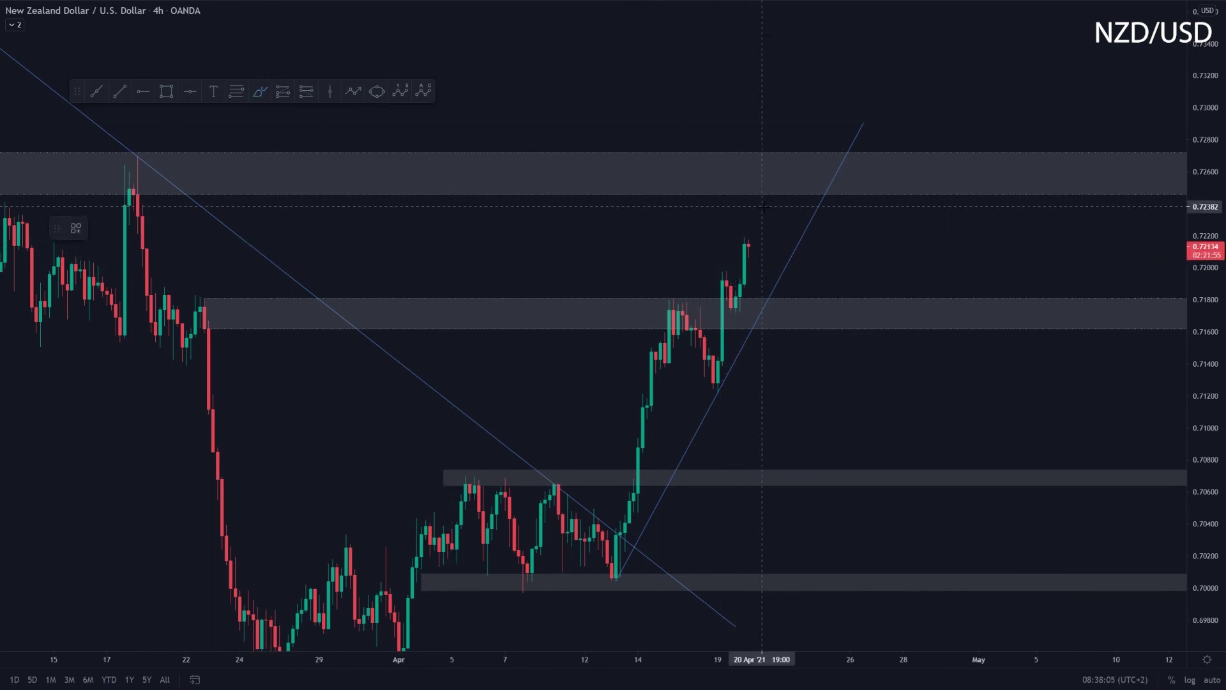
{"action": "mouse_move", "coordinate": [749, 246]}
{"action": "left_mouse_down"}
{"action": "mouse_move", "coordinate": [767, 291]}
{"action": "mouse_move", "coordinate": [783, 293]}
{"action": "mouse_move", "coordinate": [780, 315]}
{"action": "mouse_move", "coordinate": [767, 284]}
{"action": "mouse_move", "coordinate": [815, 133]}
{"action": "left_mouse_up"}
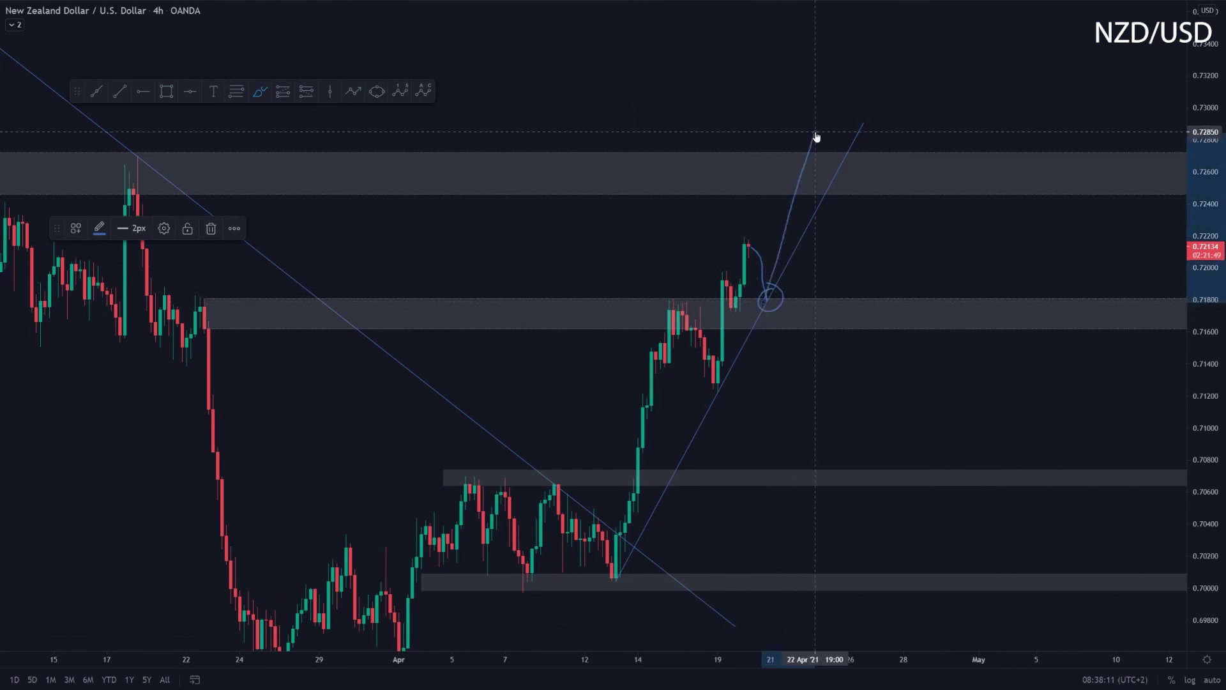
{"action": "key", "text": "Escape"}
- Brush a projected decline from the top of the upper zone near 0.727 down through the rising trend line to about 0.711
{"action": "left_click_drag", "start_coordinate": [573, 96], "coordinate": [873, 132]}
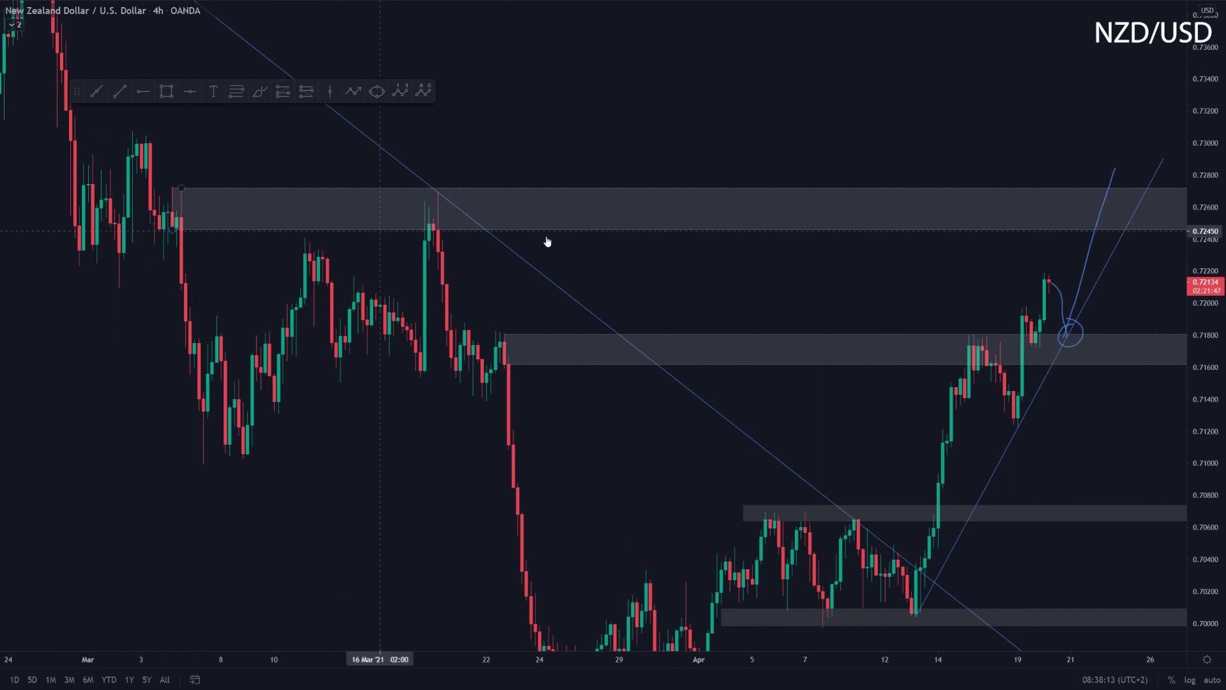
{"action": "left_click_drag", "start_coordinate": [1192, 193], "coordinate": [1122, 324]}
{"action": "left_click_drag", "start_coordinate": [1035, 265], "coordinate": [824, 228]}
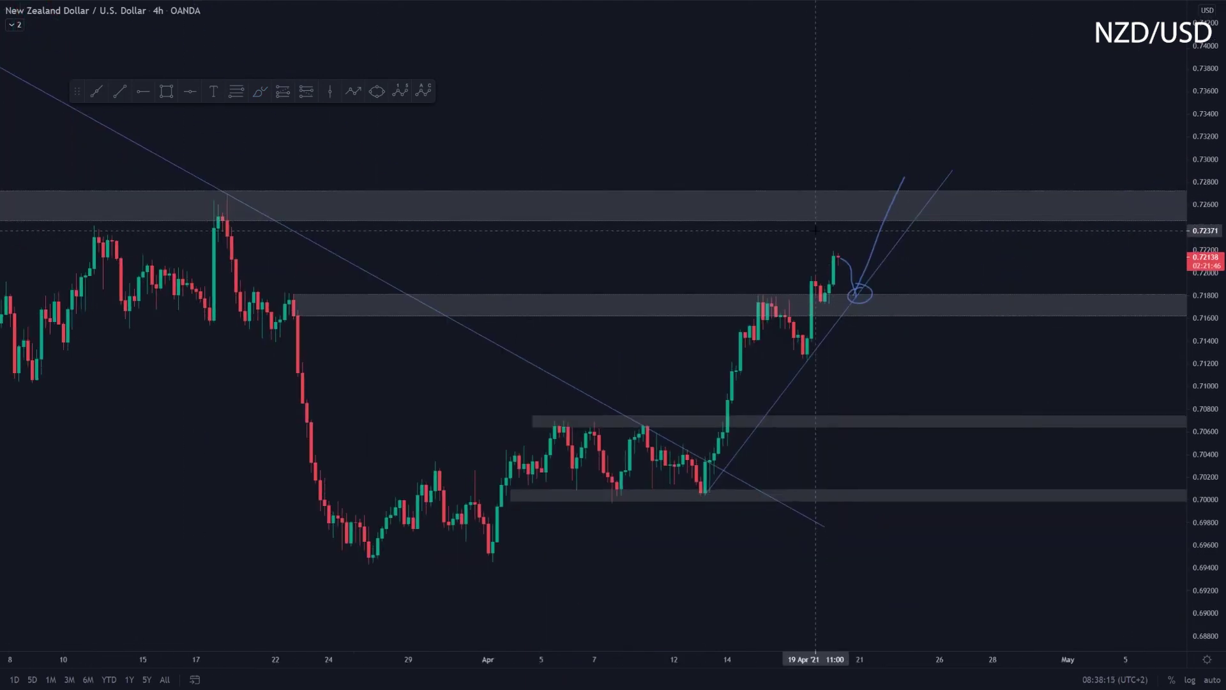
{"action": "left_click_drag", "start_coordinate": [1015, 257], "coordinate": [969, 256]}
{"action": "left_click", "coordinate": [262, 93]}
{"action": "left_click_drag", "start_coordinate": [858, 188], "coordinate": [898, 371]}
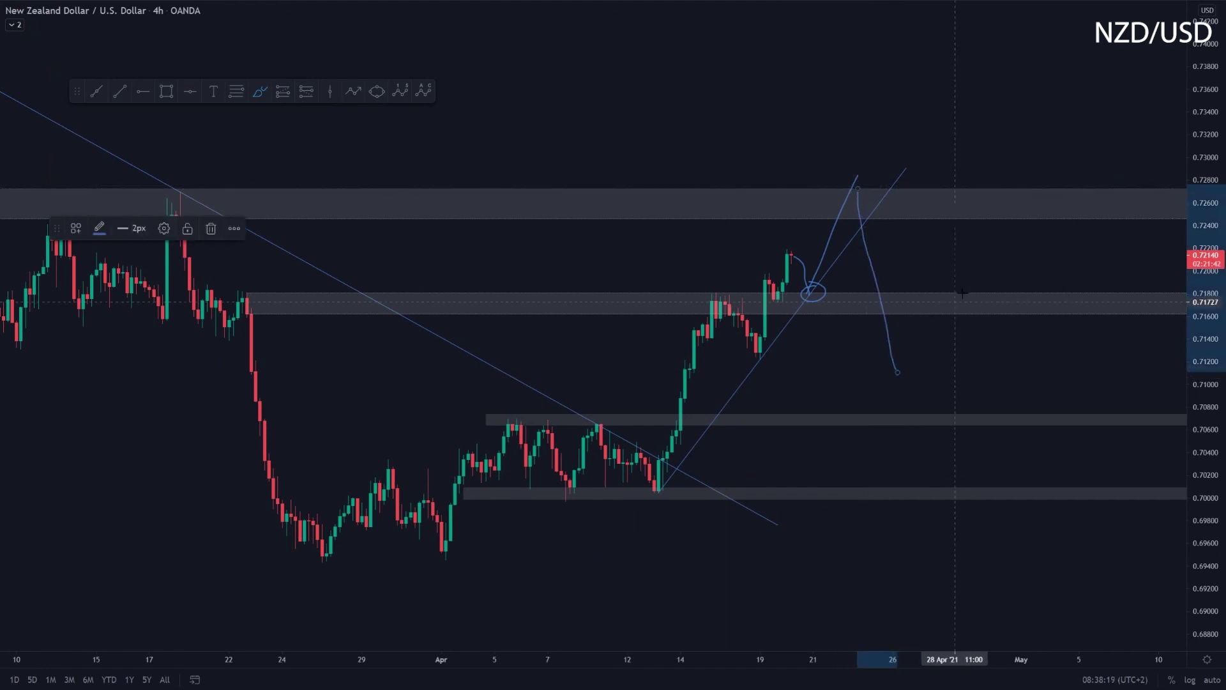
{"action": "left_click", "coordinate": [955, 301]}
{"action": "scroll", "coordinate": [955, 301], "scroll_direction": "down", "scroll_amount": 3}
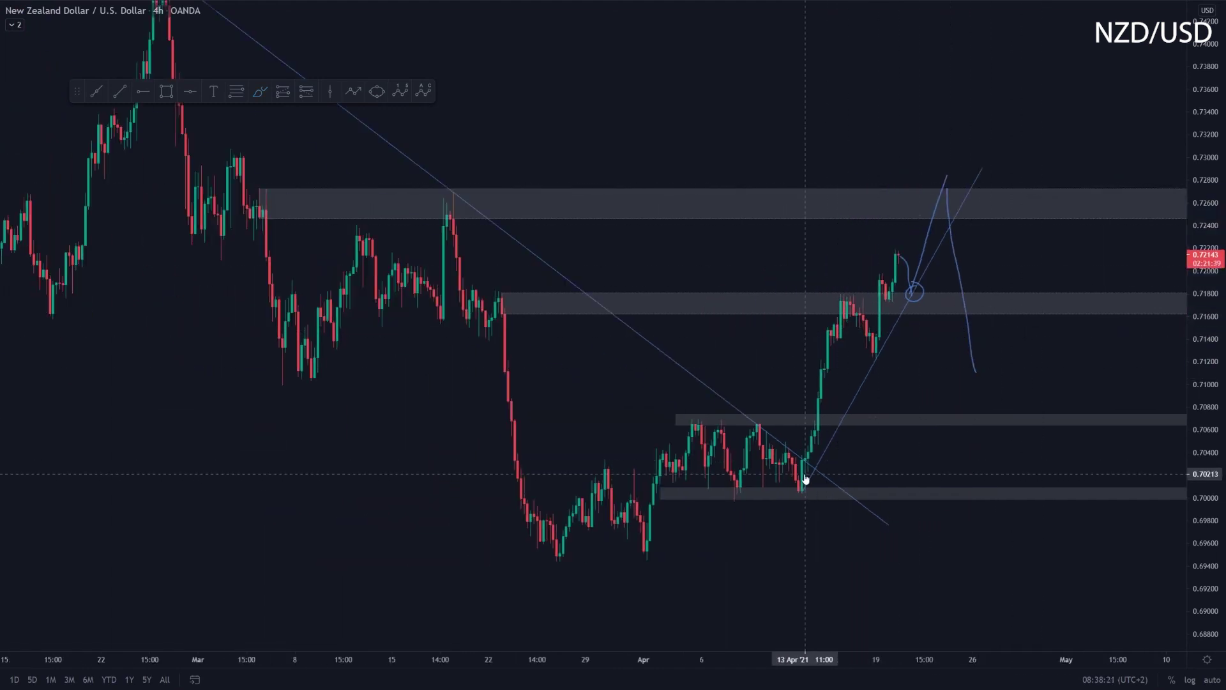